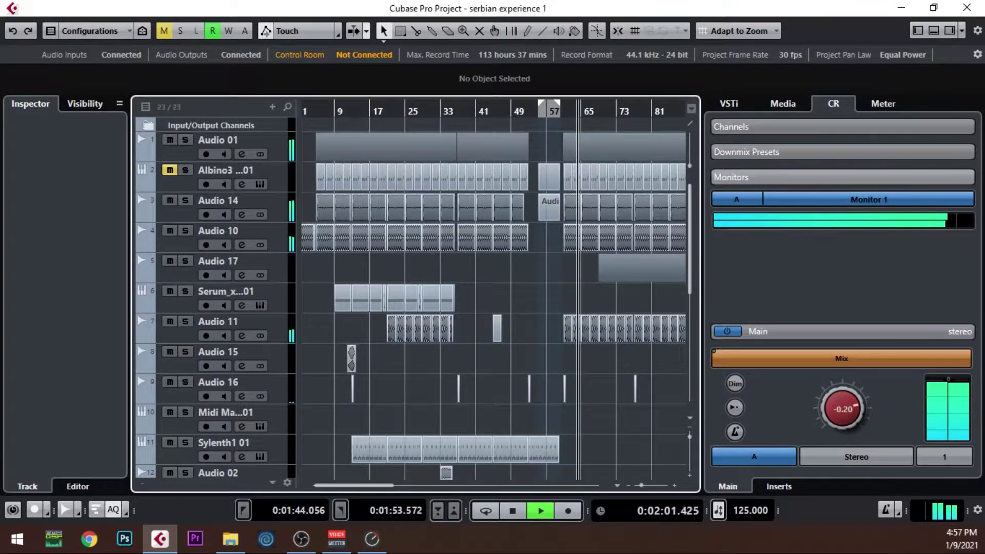
# Step: Play the arrangement from around bar 30 and select all the MIDI events on the Sylenth1 01 track
pyautogui.press('space')
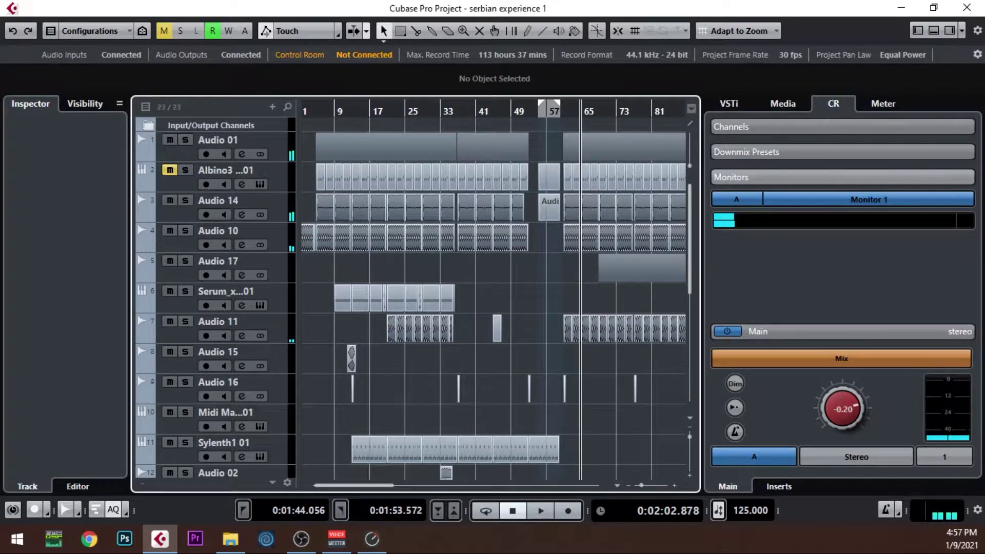
pyautogui.moveTo(465, 112); pyautogui.dragTo(432, 111)
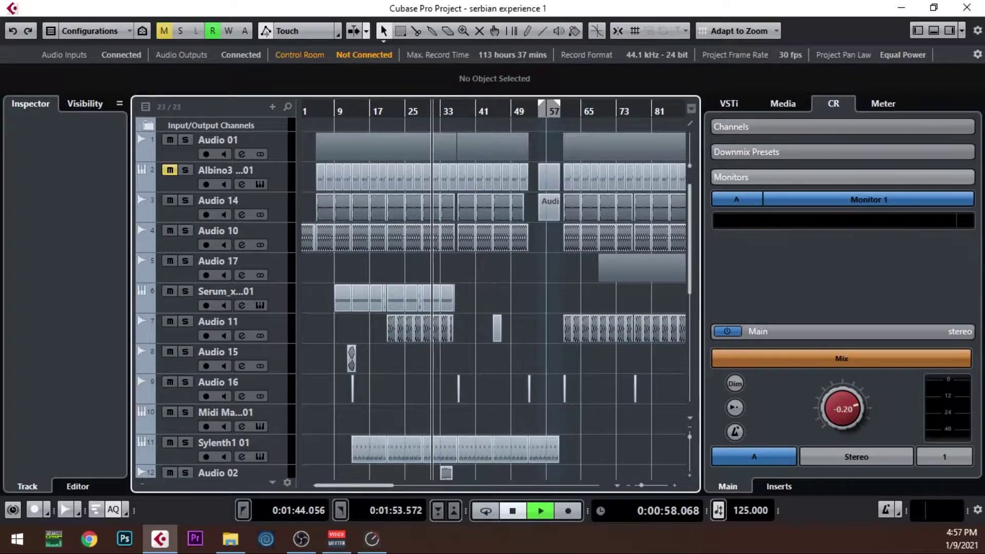
pyautogui.scroll(-4, 441, 300)
pyautogui.moveTo(595, 296); pyautogui.dragTo(357, 312)
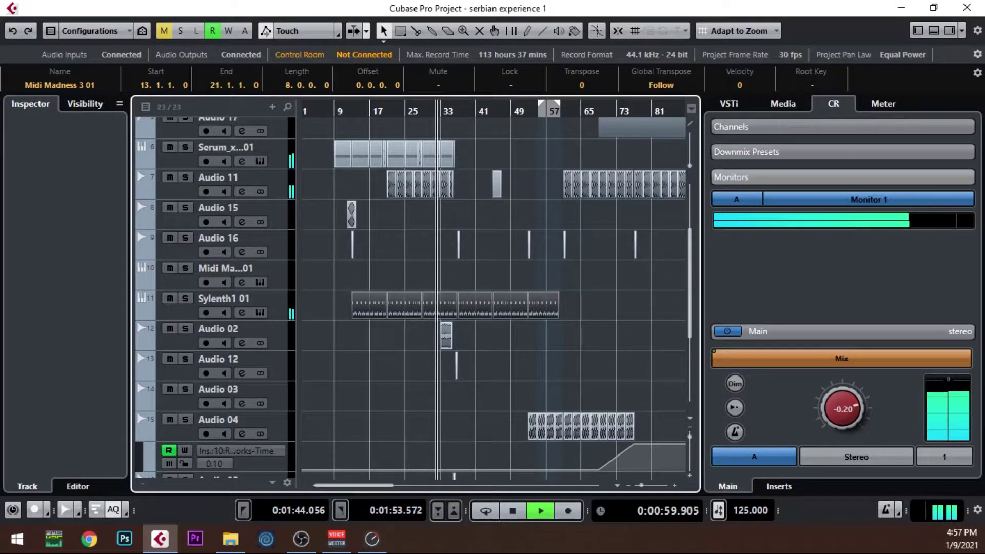
pyautogui.press('space')
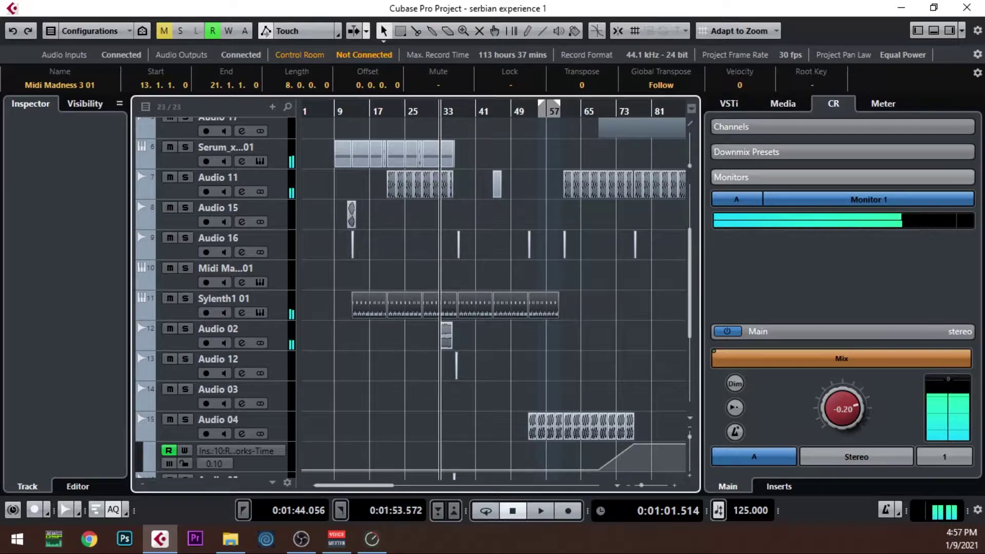
# Step: Add one instrument track with Serum_x64, routed to Stereo Out, below the Sylenth1 01 track
pyautogui.rightClick(277, 306)
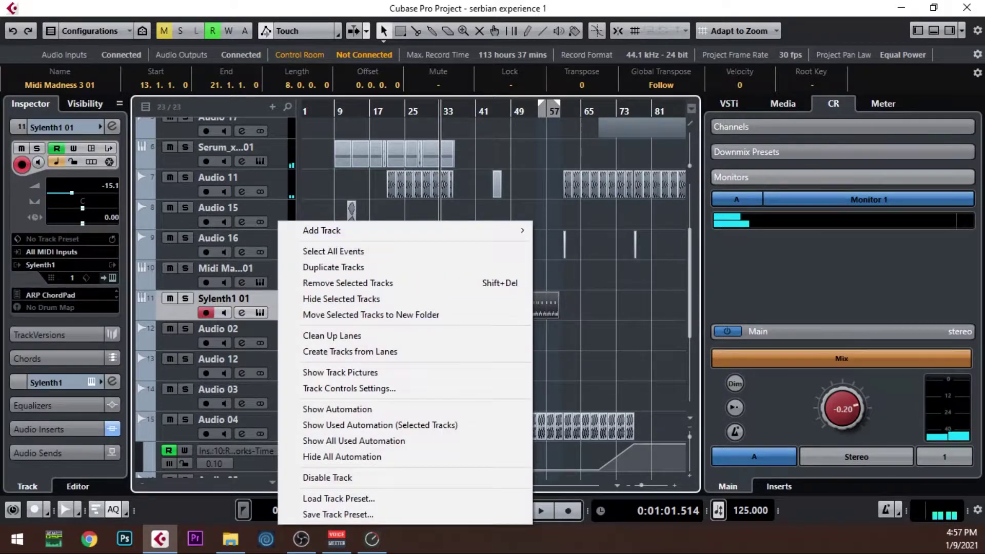
pyautogui.press('Escape')
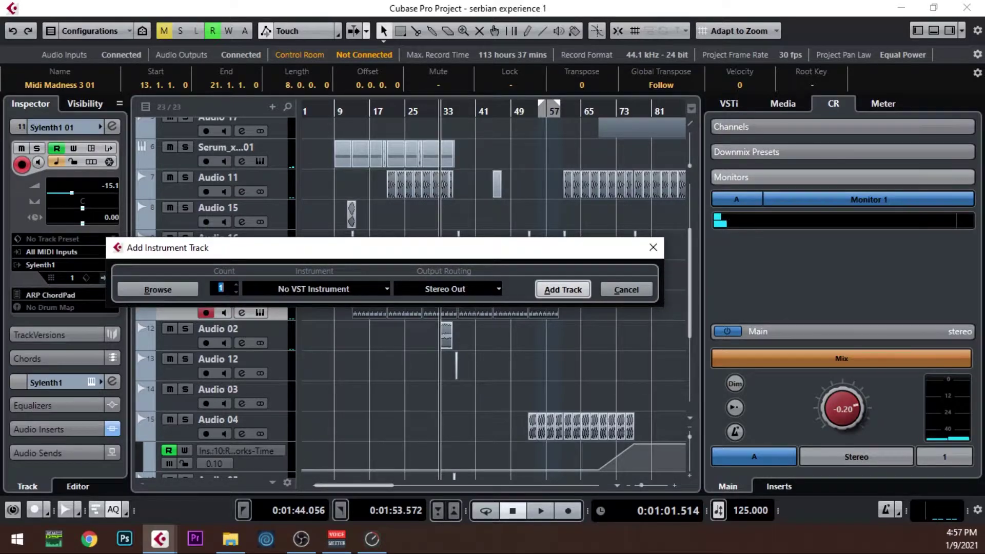
pyautogui.click(315, 290)
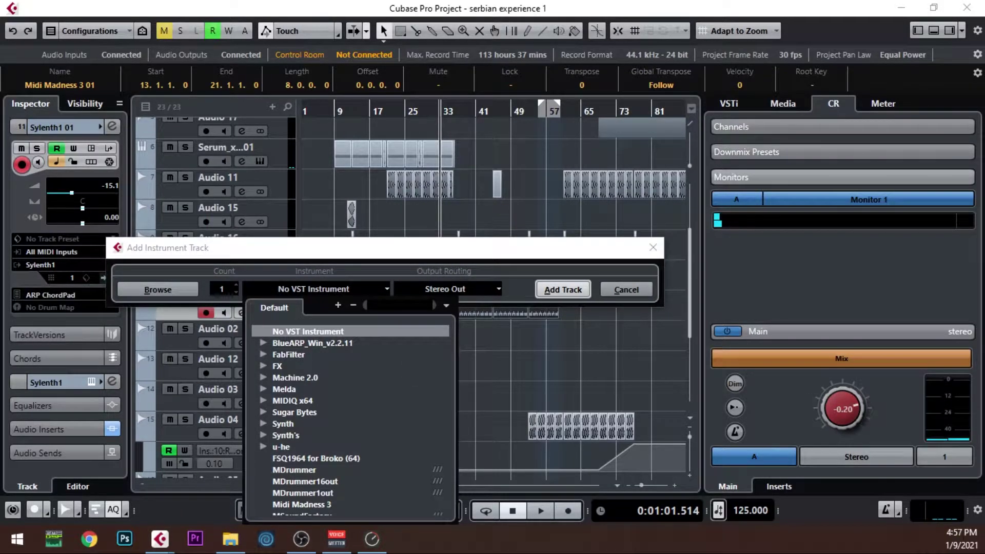
pyautogui.write('serum')
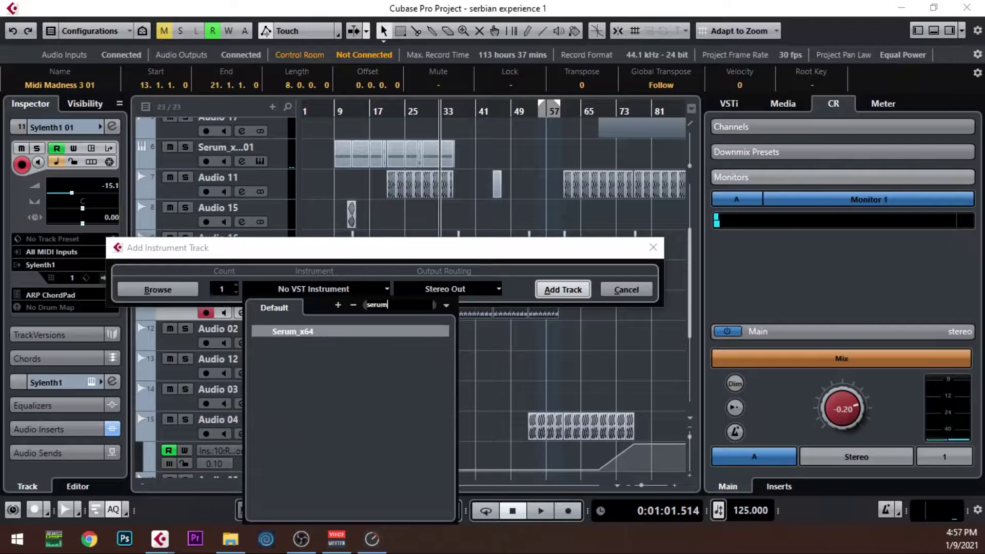
pyautogui.press('Return')
pyautogui.press('Return')
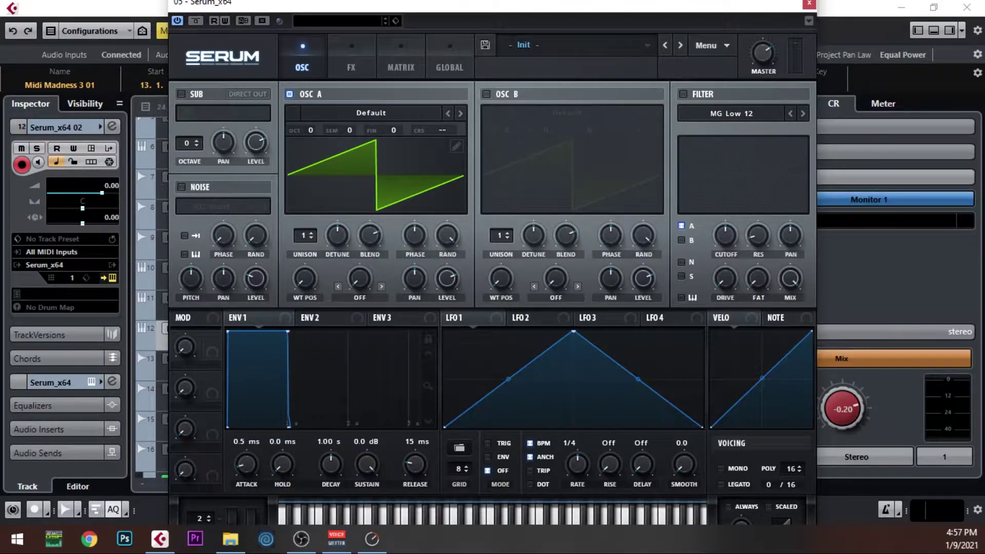
# Step: Split the Midi Madness 3 01 event on the Sylenth1 01 track near bar 21, and undo the split
pyautogui.moveTo(257, 3); pyautogui.dragTo(686, 133)
pyautogui.moveTo(339, 330); pyautogui.dragTo(593, 288)
pyautogui.scroll(6, 375, 303)
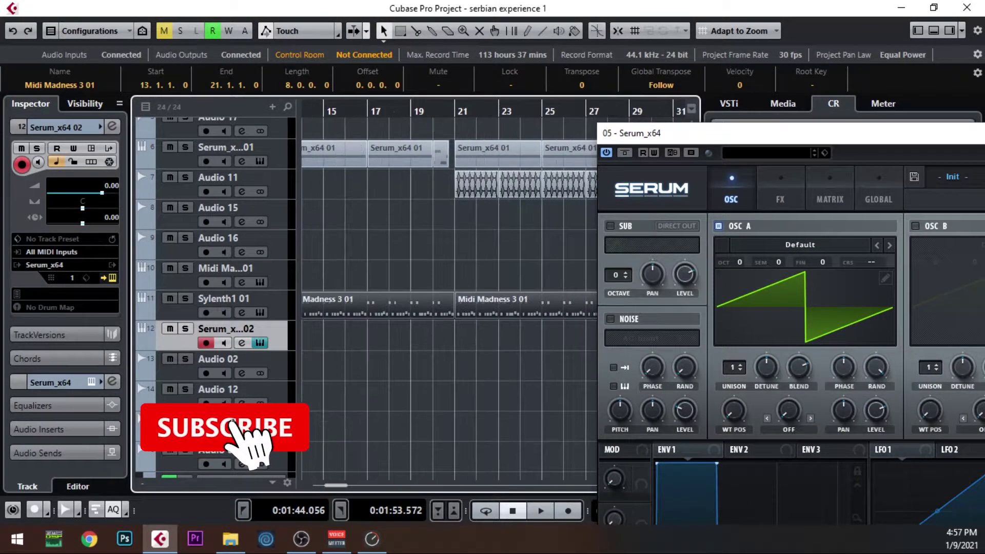
pyautogui.click(519, 111)
pyautogui.keyDown('alt'); pyautogui.click(523, 309); pyautogui.keyUp('alt')
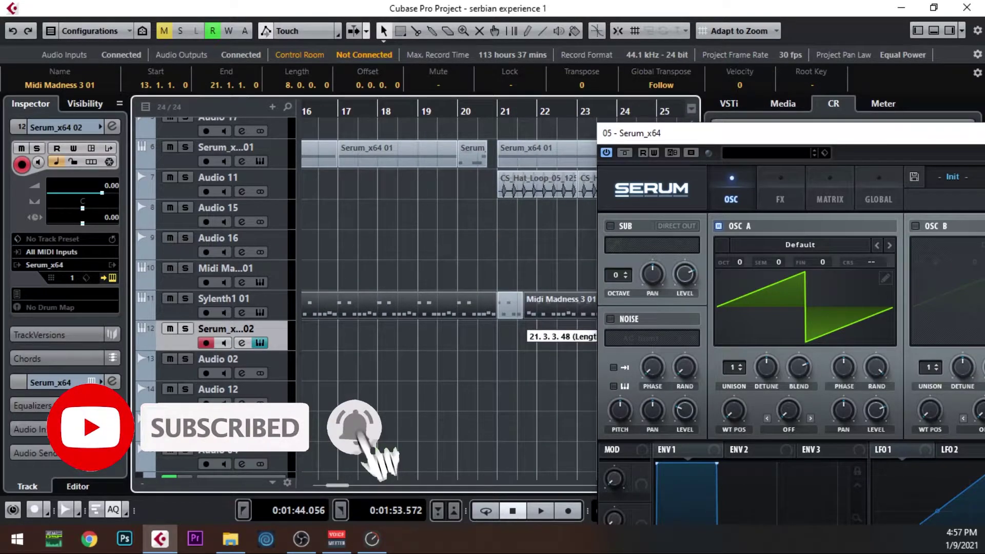
pyautogui.hotkey('ctrl', 'z')
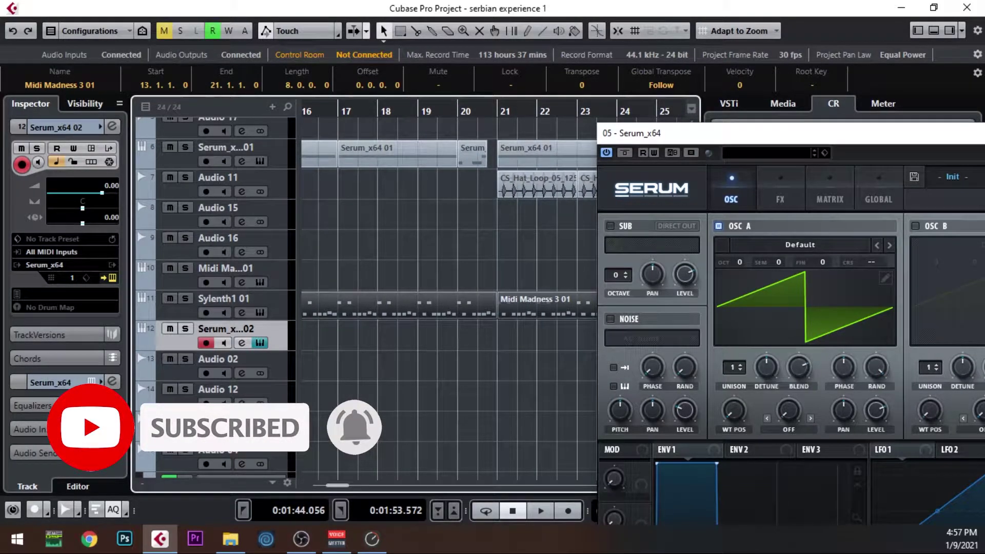
# Step: Put a copy of the Sylenth1 01 MIDI events on the new Serum track, with both sets starting at 13.1.1.0
pyautogui.moveTo(524, 307); pyautogui.dragTo(462, 336)
pyautogui.scroll(9, 503, 336)
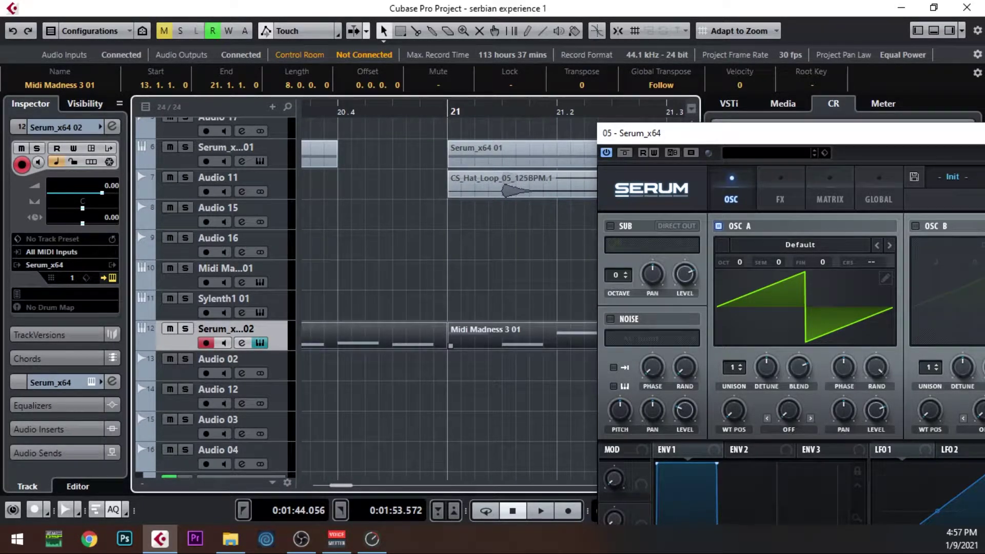
pyautogui.scroll(7, 461, 337)
pyautogui.scroll(3, 447, 337)
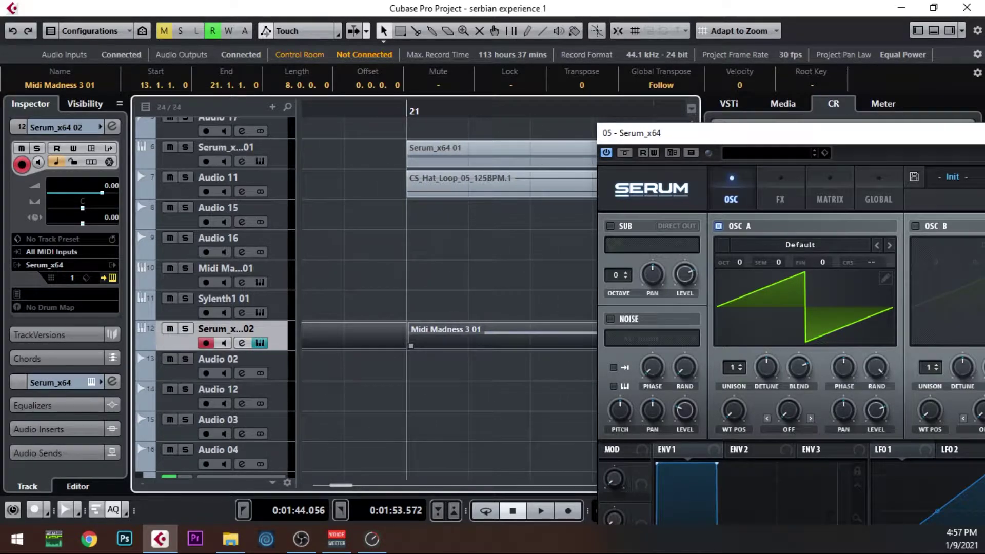
pyautogui.moveTo(451, 336); pyautogui.dragTo(446, 337)
pyautogui.scroll(2, 442, 337)
pyautogui.scroll(-4, 442, 336)
pyautogui.scroll(-8, 442, 336)
pyautogui.moveTo(748, 134); pyautogui.dragTo(775, 189)
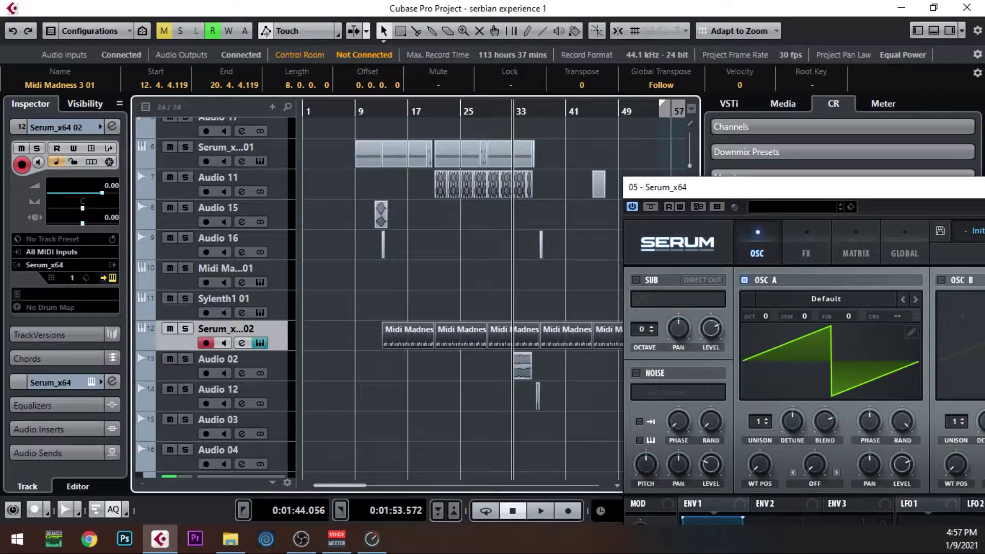
pyautogui.moveTo(407, 336); pyautogui.dragTo(409, 307)
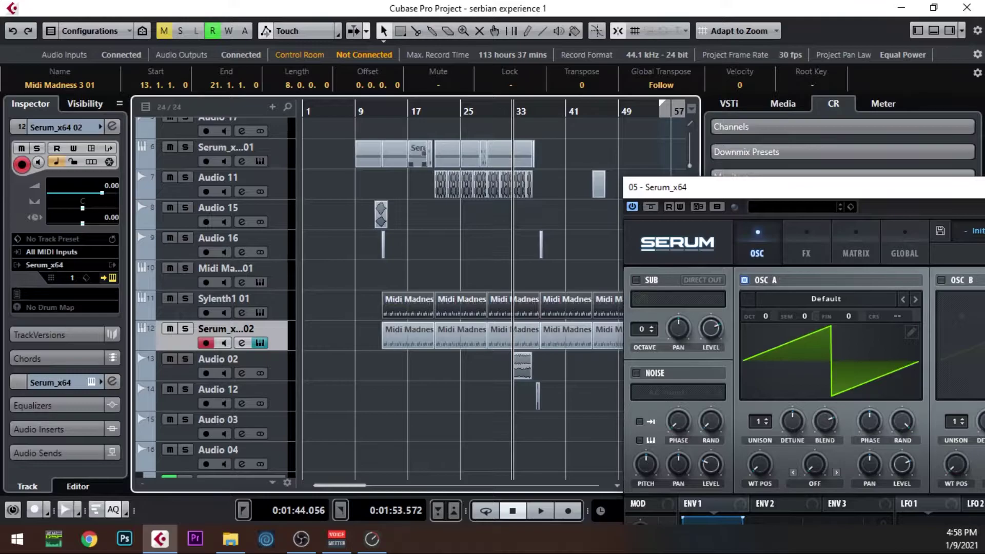
# Step: Solo the Sylenth1 01 track, audition it at several positions along the arrangement, and remove the solo
pyautogui.click(401, 112)
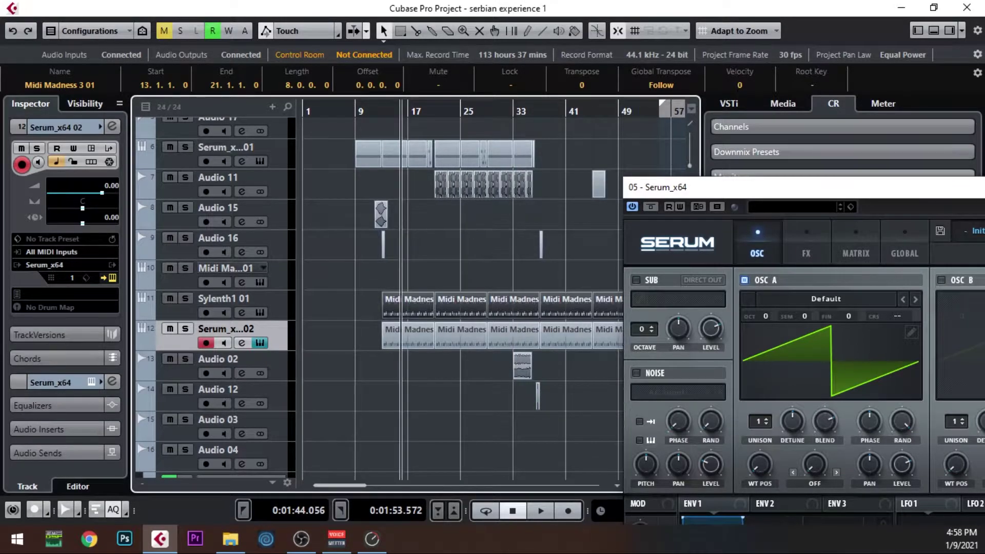
pyautogui.click(185, 298)
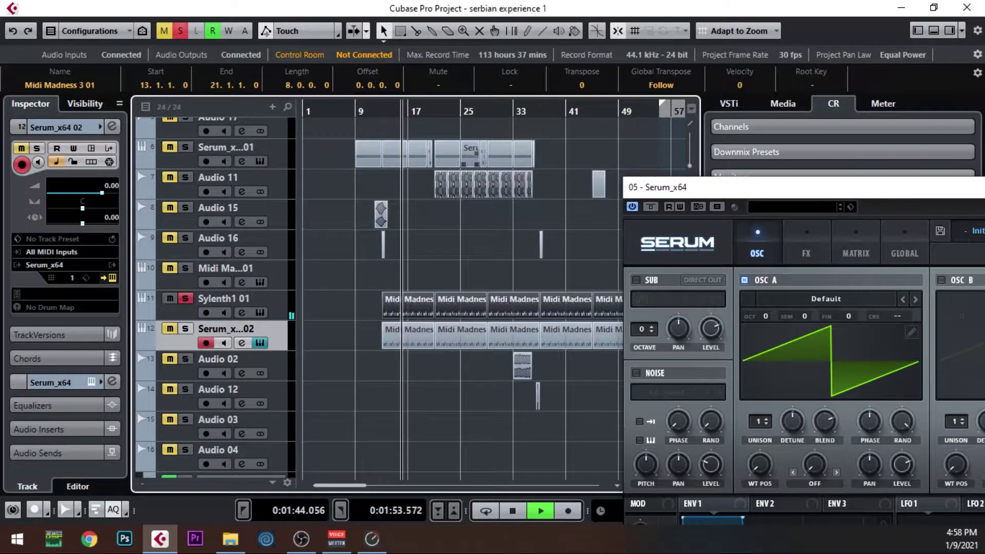
pyautogui.click(537, 111)
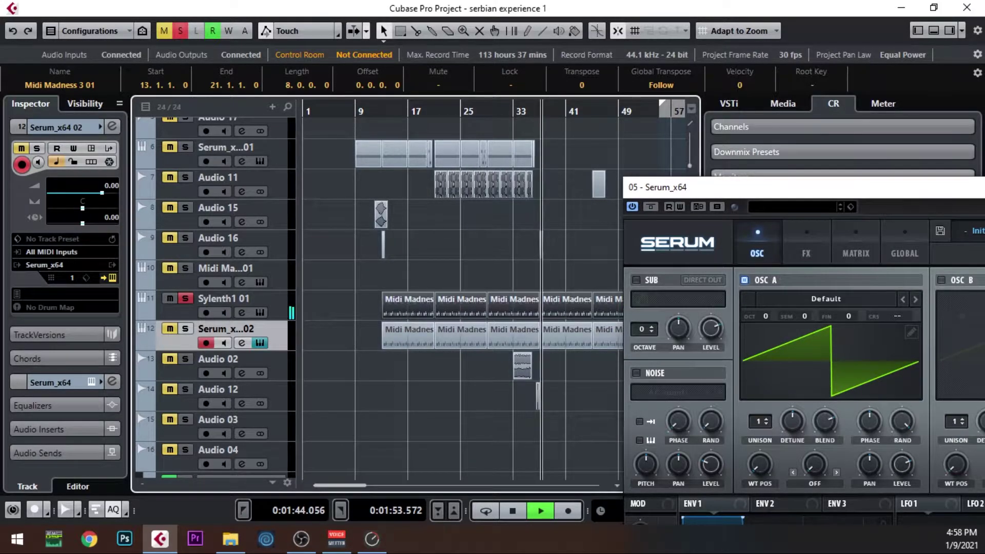
pyautogui.click(597, 112)
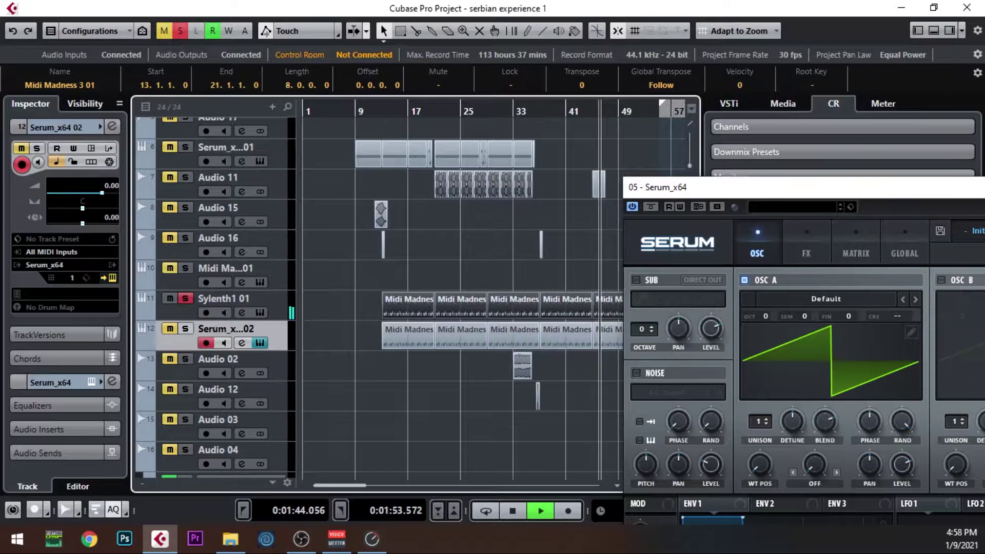
pyautogui.click(186, 299)
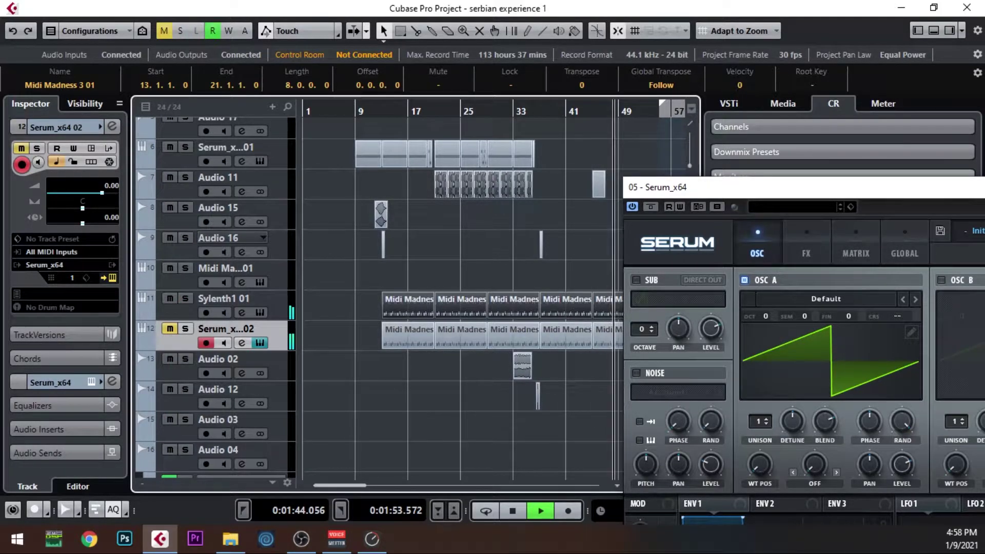
# Step: Listen to the melody in the mix with the whole arrangement in view, deselect the events and stop playback
pyautogui.press('g')
pyautogui.press('g')
pyautogui.press('g')
pyautogui.press('g')
pyautogui.click(379, 391)
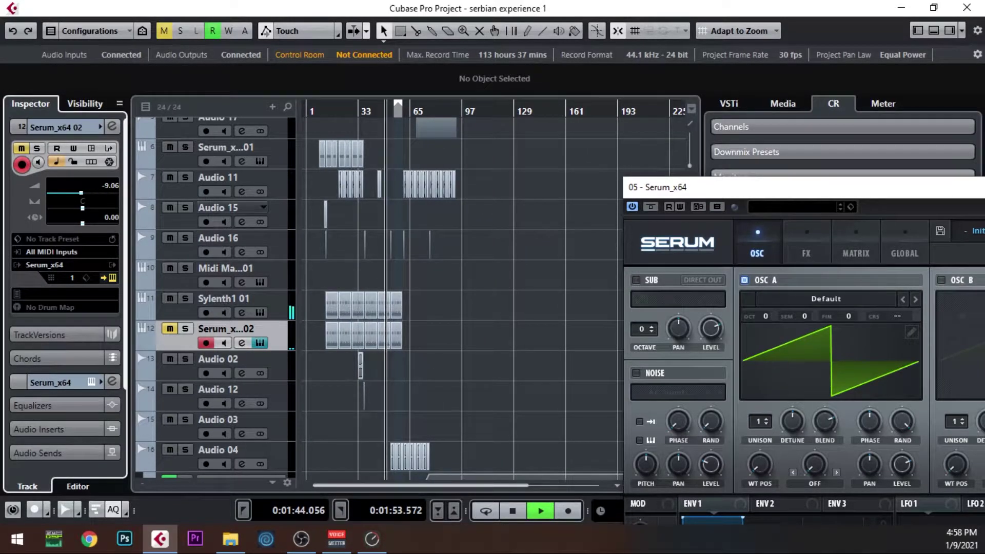
pyautogui.press('space')
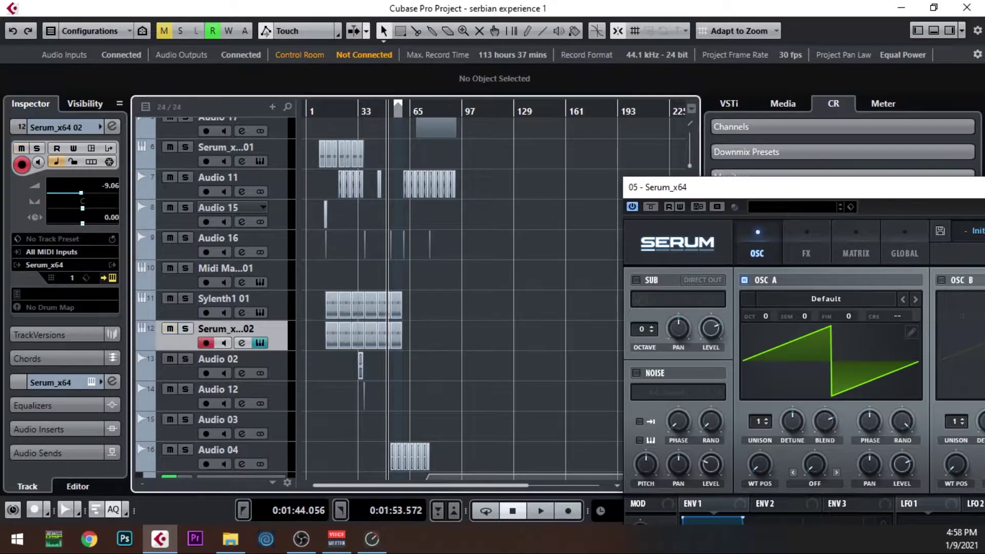
# Step: Solo the new Serum track and place the Serum window centrally over the project
pyautogui.moveTo(822, 194); pyautogui.dragTo(511, 106)
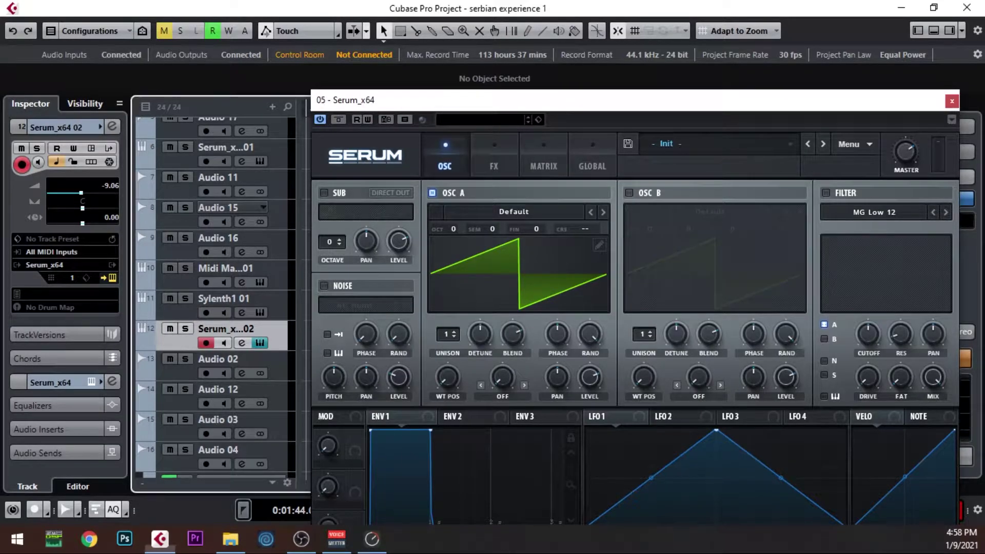
pyautogui.click(185, 328)
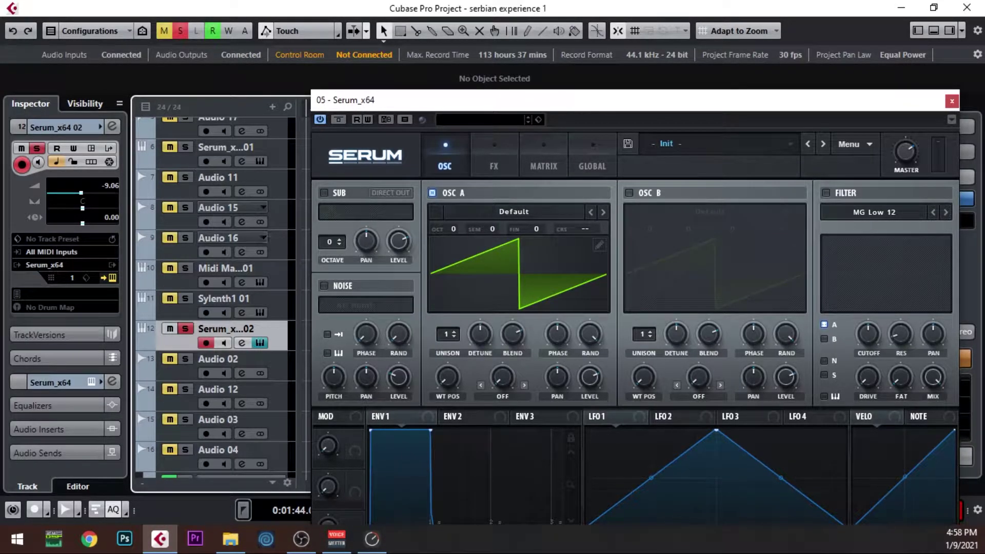
pyautogui.moveTo(513, 100); pyautogui.dragTo(538, 43)
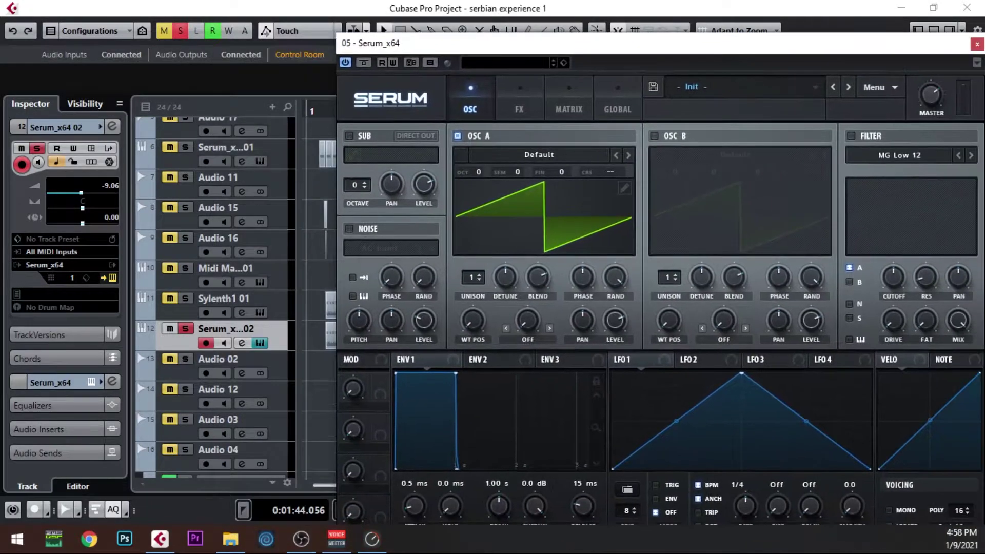
pyautogui.moveTo(600, 51); pyautogui.dragTo(428, 82)
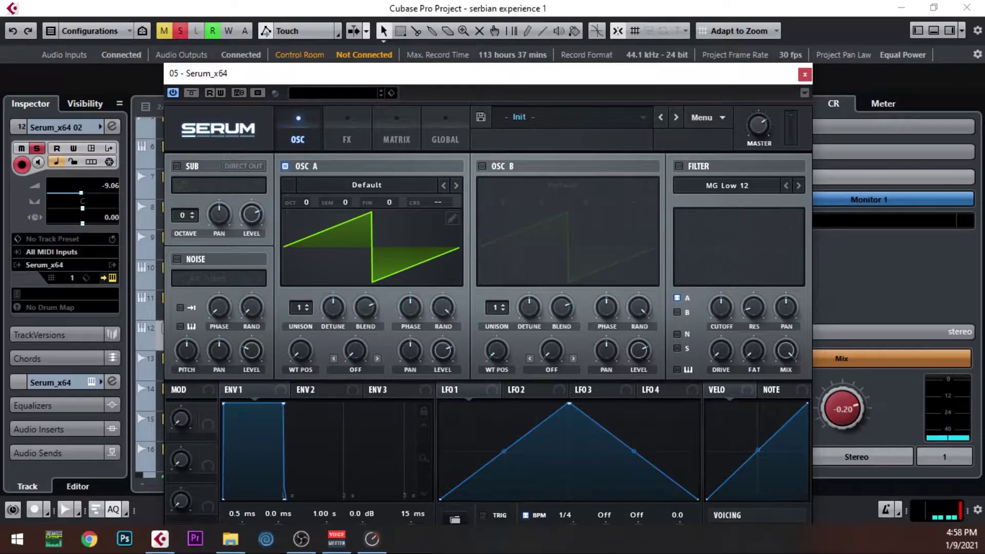
# Step: Enable Serum's filter with the High 18 type, and turn on oscillator B routed through the filter
pyautogui.click(679, 166)
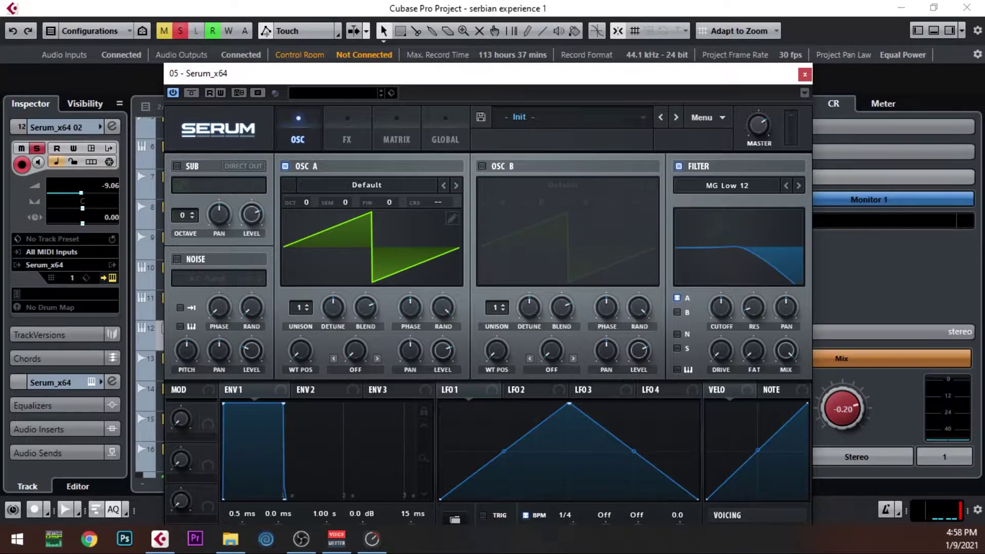
pyautogui.click(726, 186)
pyautogui.moveTo(719, 201)
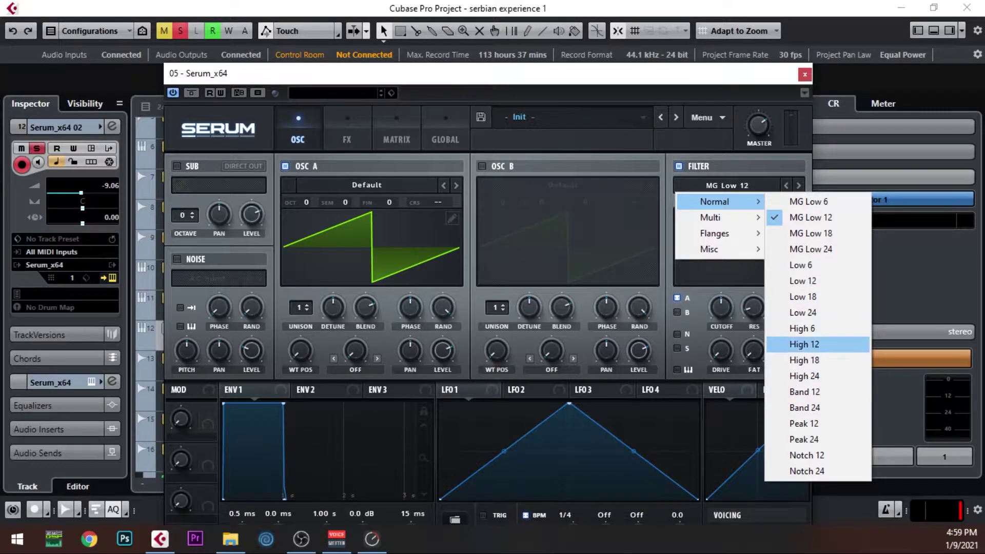
pyautogui.click(804, 361)
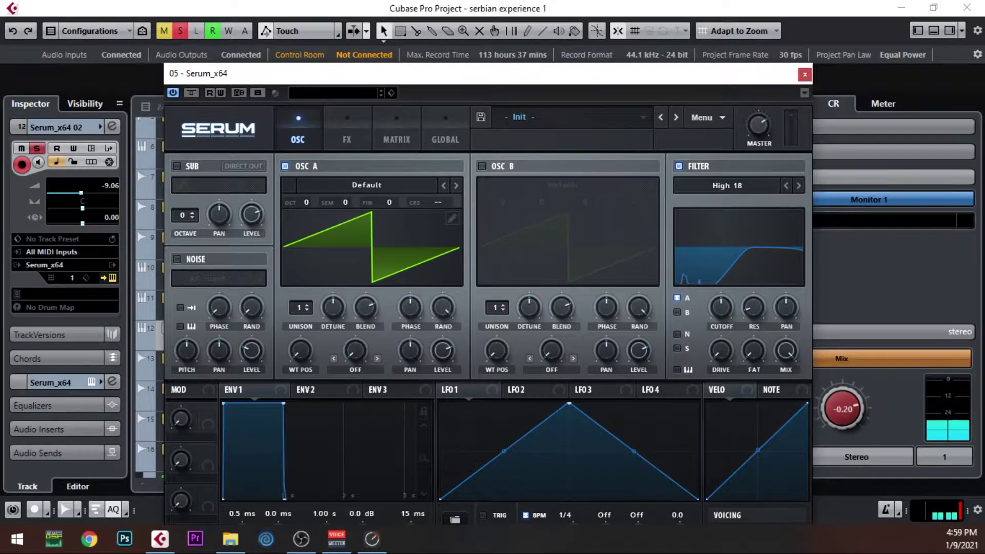
pyautogui.click(677, 312)
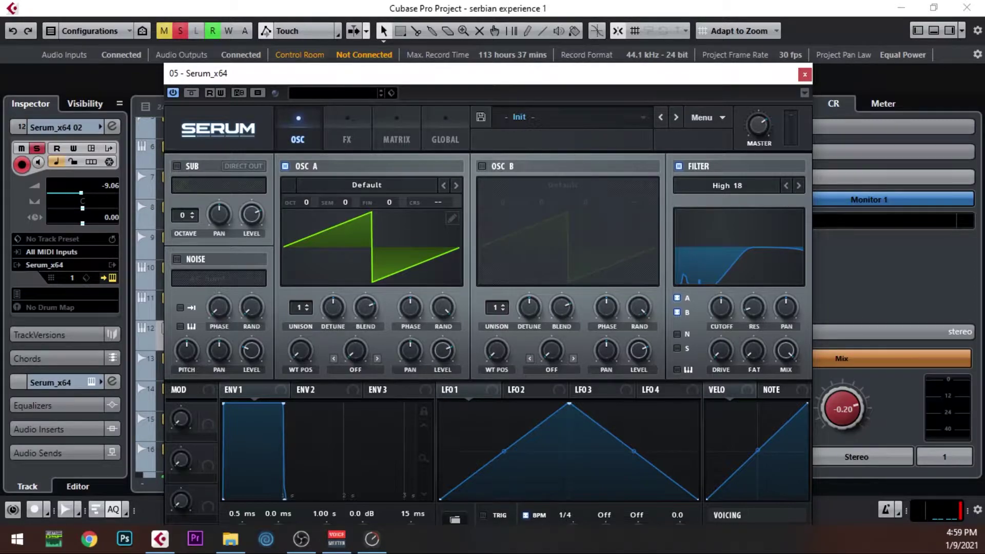
pyautogui.click(482, 166)
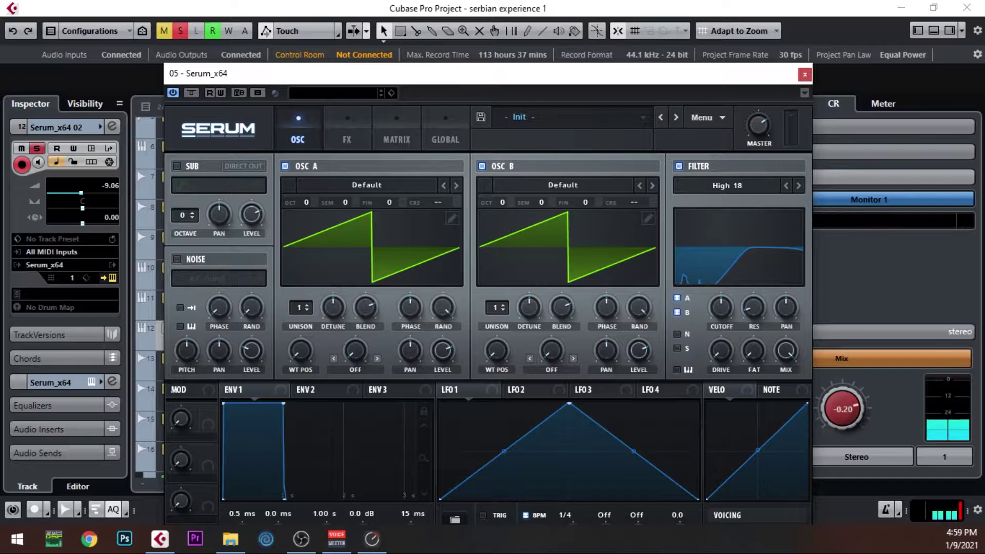
# Step: Lower the filter cutoff with ENV 1 modulating it, and raise the filter's resonance and drive
pyautogui.moveTo(721, 306); pyautogui.dragTo(753, 310)
pyautogui.moveTo(721, 351); pyautogui.dragTo(721, 343)
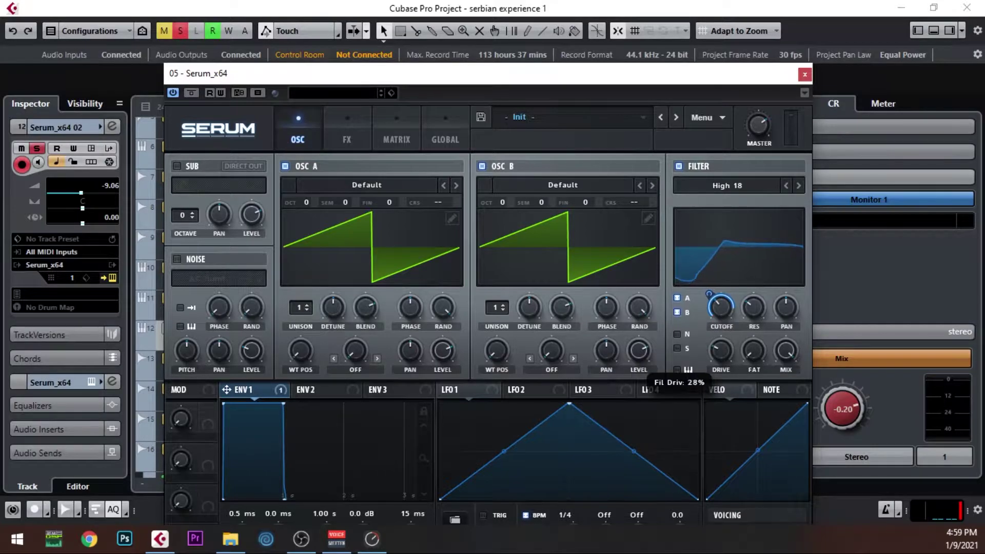
pyautogui.moveTo(753, 307); pyautogui.dragTo(753, 306)
pyautogui.moveTo(720, 350); pyautogui.dragTo(721, 341)
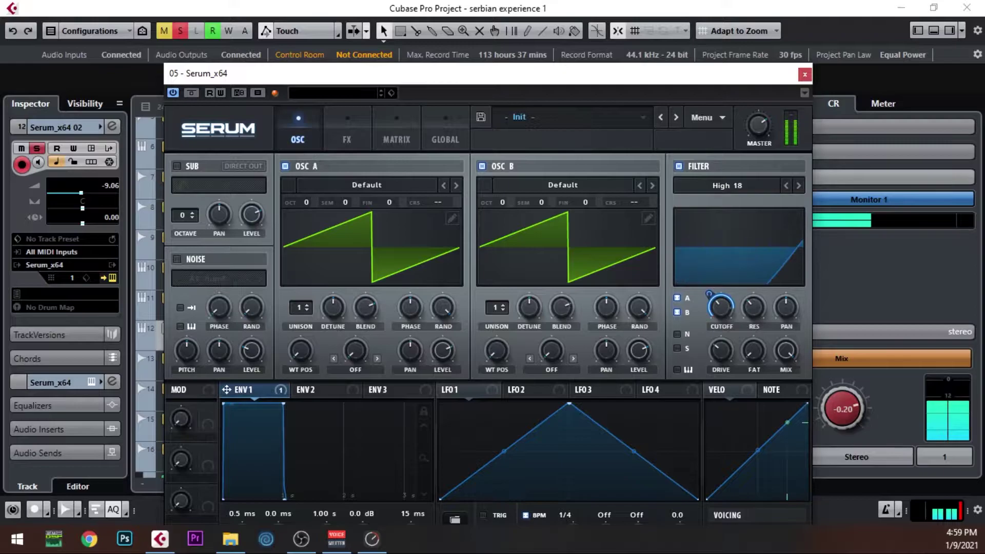
# Step: Shape ENV 1 into a short pluck with a 783 ms decay and -47.2 dB sustain
pyautogui.moveTo(283, 404); pyautogui.dragTo(271, 496)
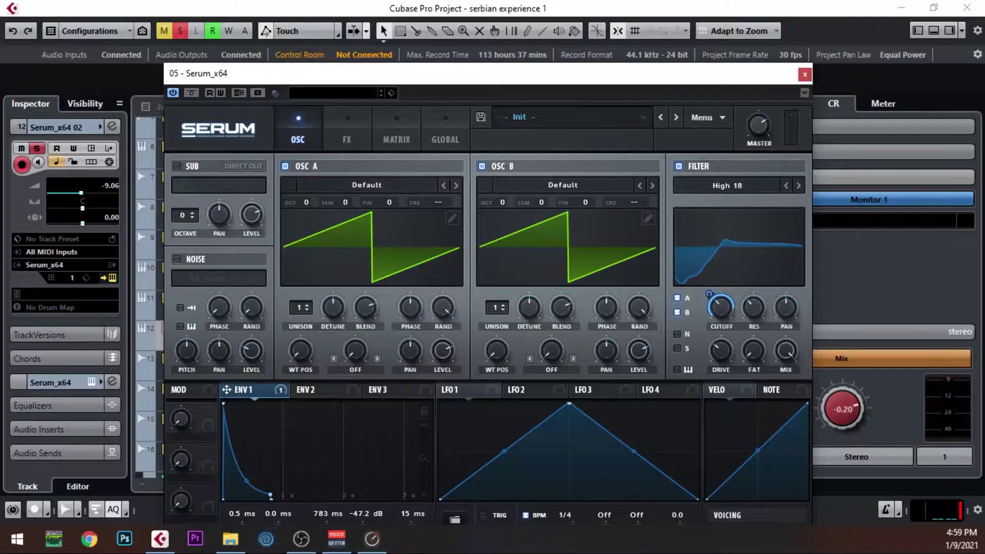
# Step: Change the modulation source of Serum's filter cutoff to NoteOn Rand 1 in the matrix and start playback
pyautogui.click(396, 131)
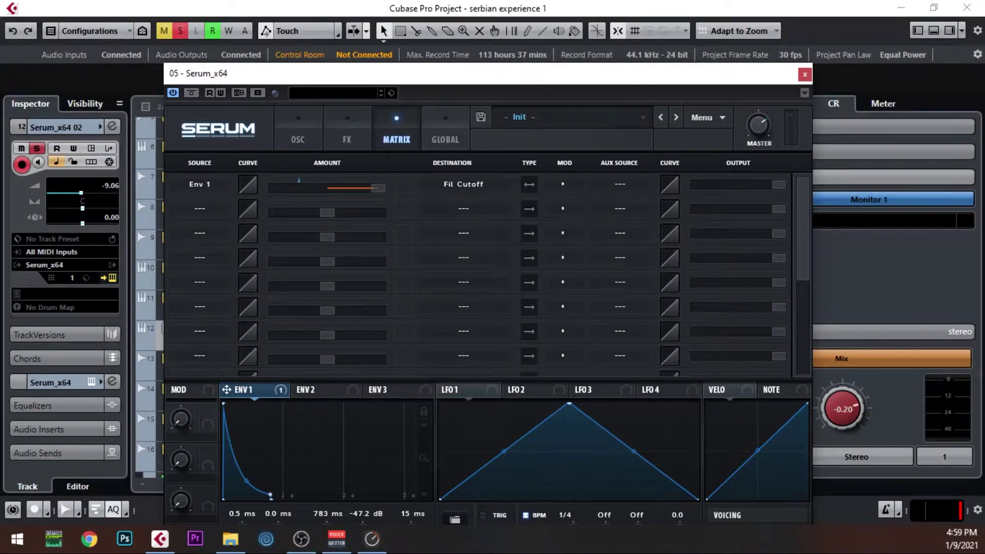
pyautogui.click(199, 208)
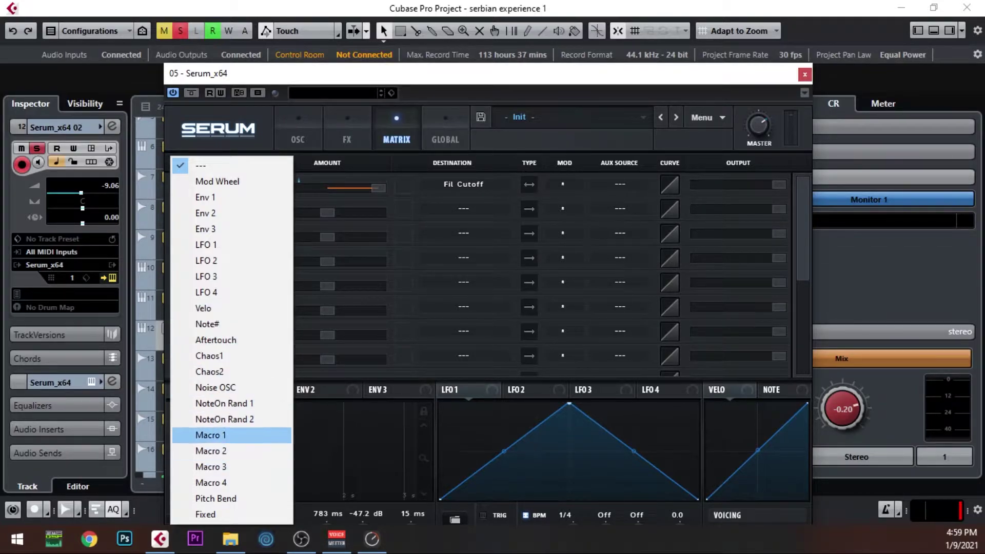
pyautogui.click(224, 403)
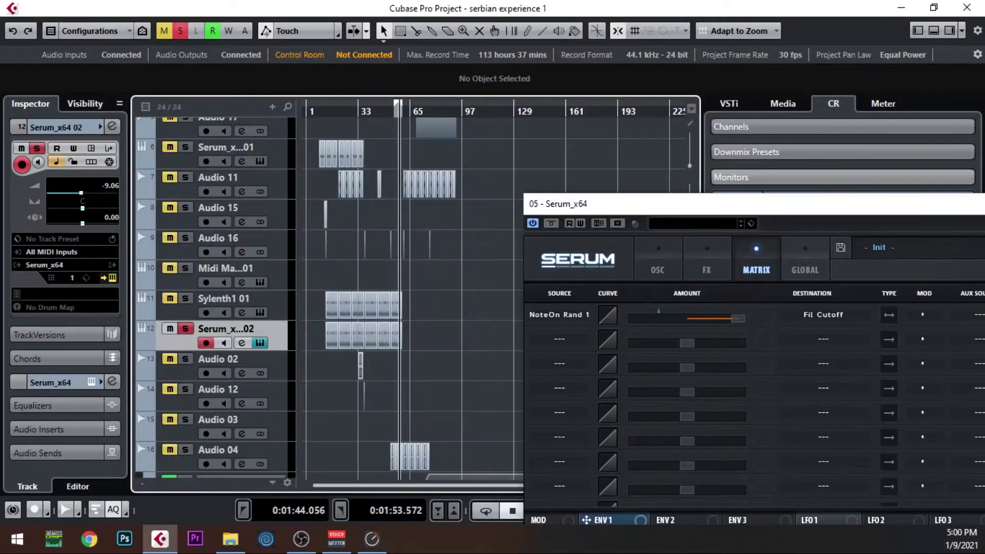
pyautogui.press('space')
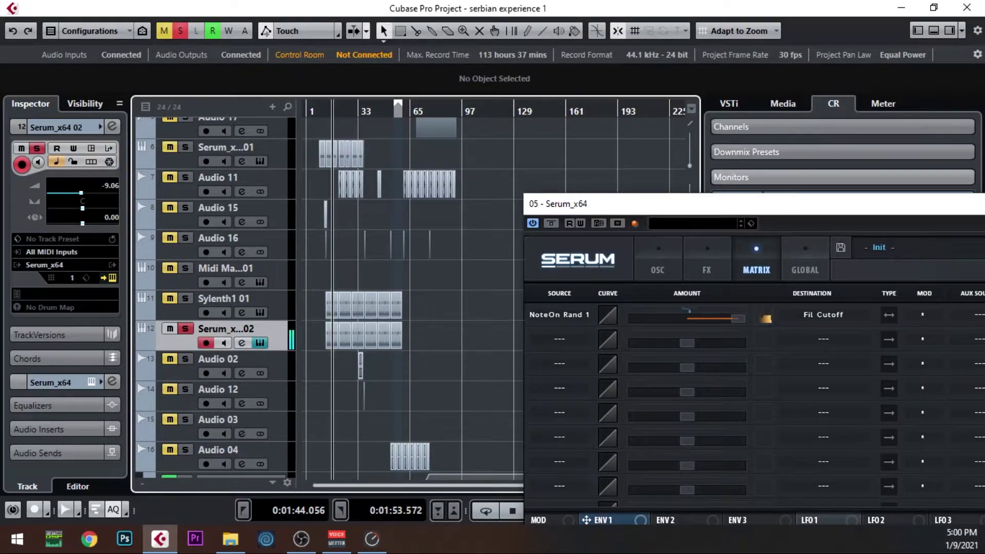
# Step: Reposition the Serum window to expose the envelope controls and set ENV 1's attack to 1.1 ms
pyautogui.moveTo(714, 203); pyautogui.dragTo(494, 100)
pyautogui.click(438, 163)
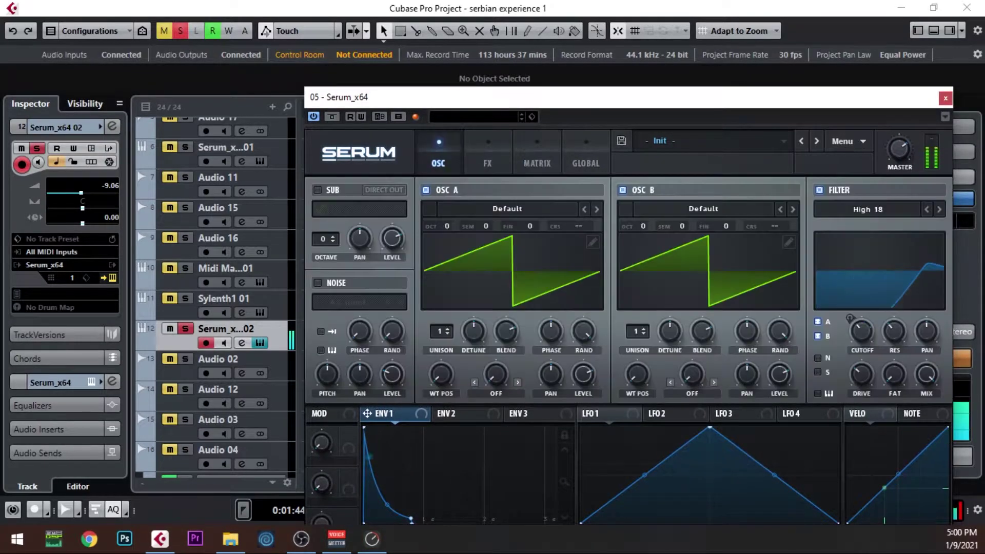
pyautogui.moveTo(551, 101); pyautogui.dragTo(525, 3)
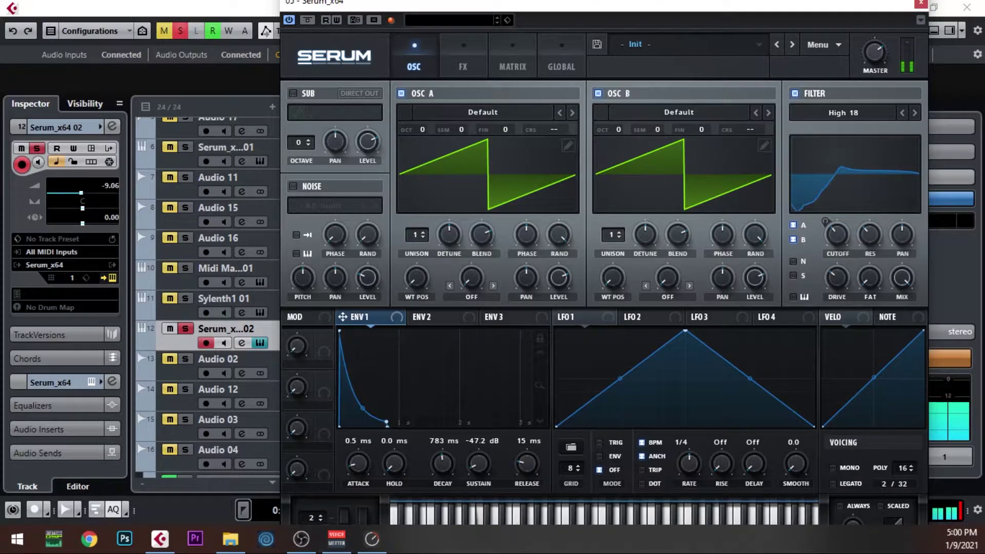
pyautogui.click(357, 465)
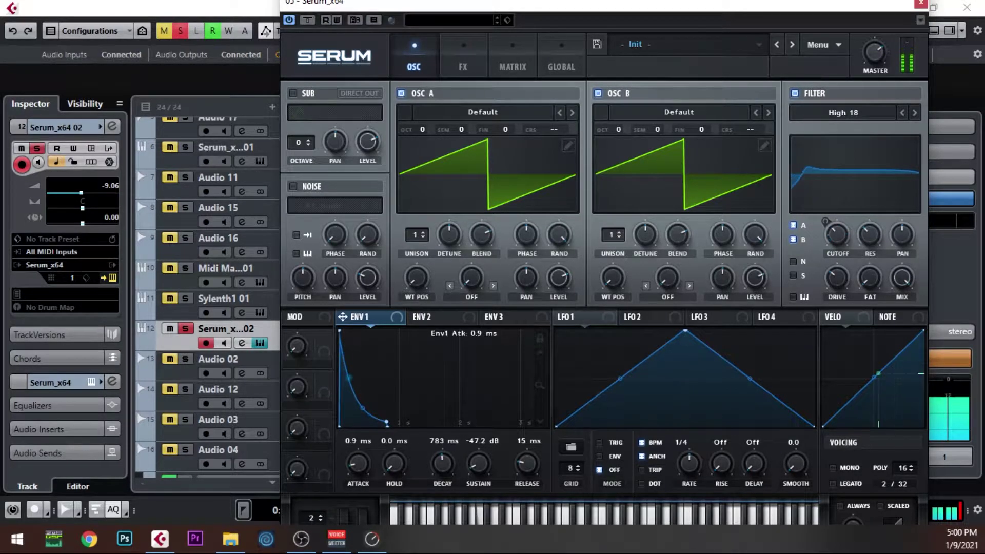
pyautogui.moveTo(357, 464); pyautogui.dragTo(357, 463)
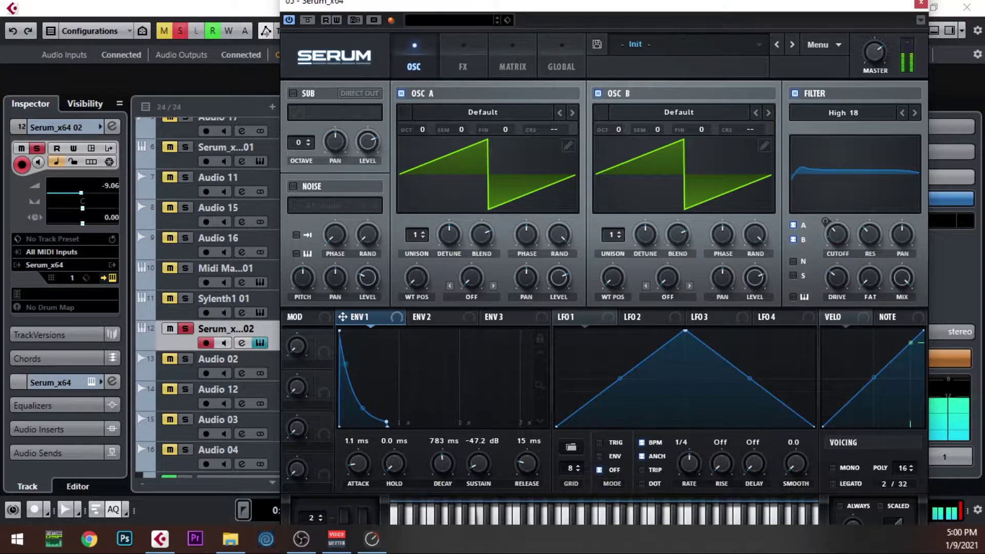
# Step: Set oscillator A's warp mode to FM (from B), modulate it with ENV 1 by about 60, and adjust the warp amount
pyautogui.click(472, 297)
pyautogui.click(478, 293)
pyautogui.click(471, 297)
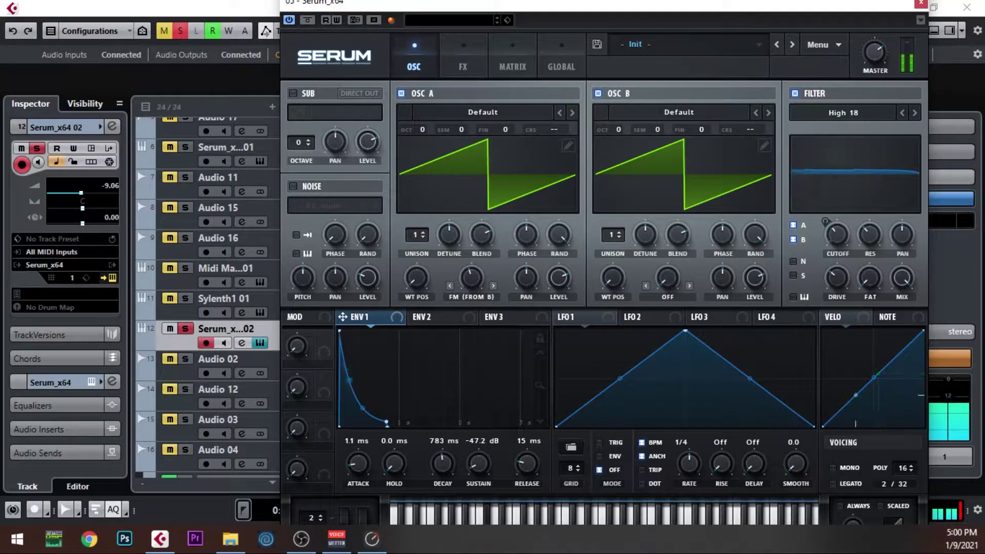
pyautogui.moveTo(460, 265)
pyautogui.moveTo(460, 265)
pyautogui.mouseDown()
pyautogui.moveTo(460, 277)
pyautogui.moveTo(460, 262)
pyautogui.mouseUp()
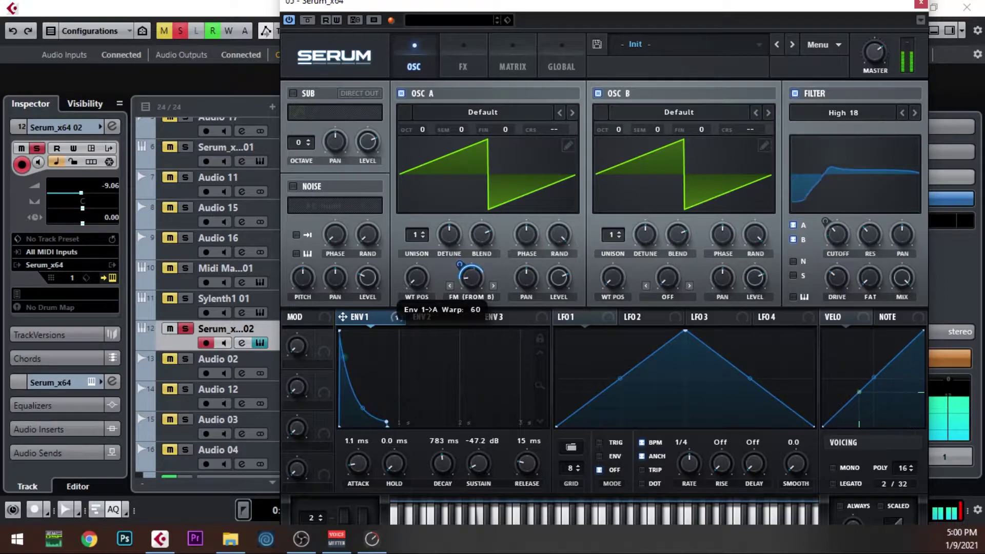
pyautogui.moveTo(471, 278); pyautogui.dragTo(459, 274)
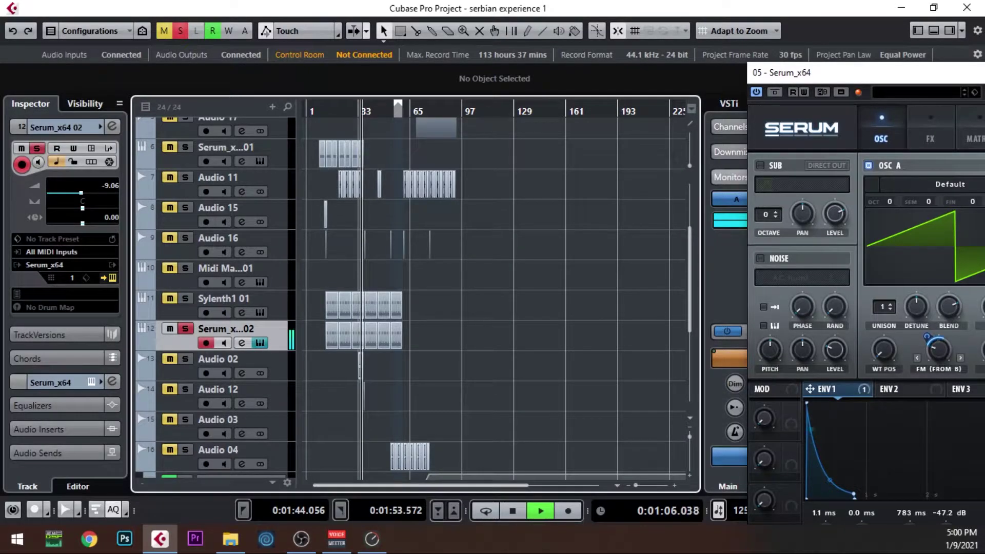
# Step: Duplicate the notes in the second Serum track's MIDI parts about one sixteenth later, enlarging the part to fit them
pyautogui.press('space')
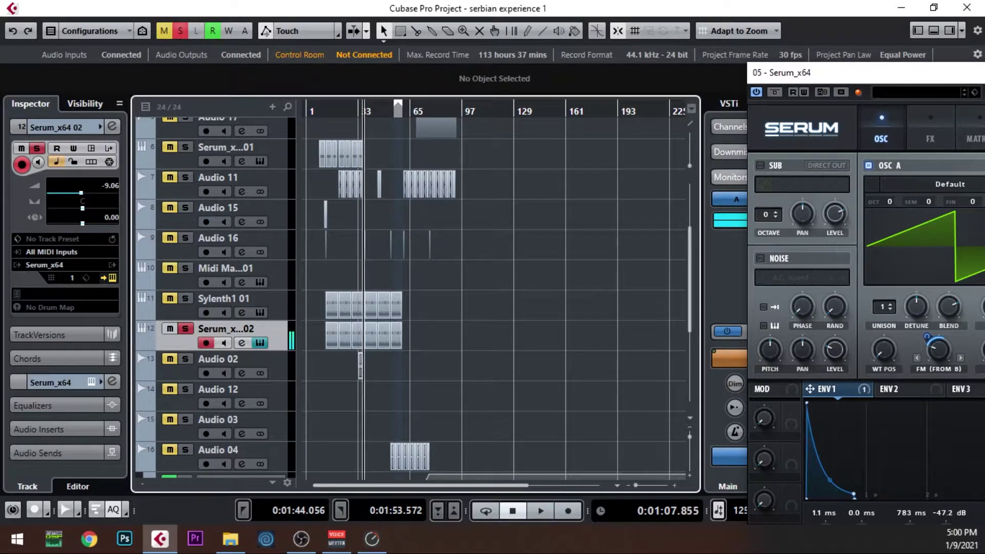
pyautogui.scroll(6, 395, 336)
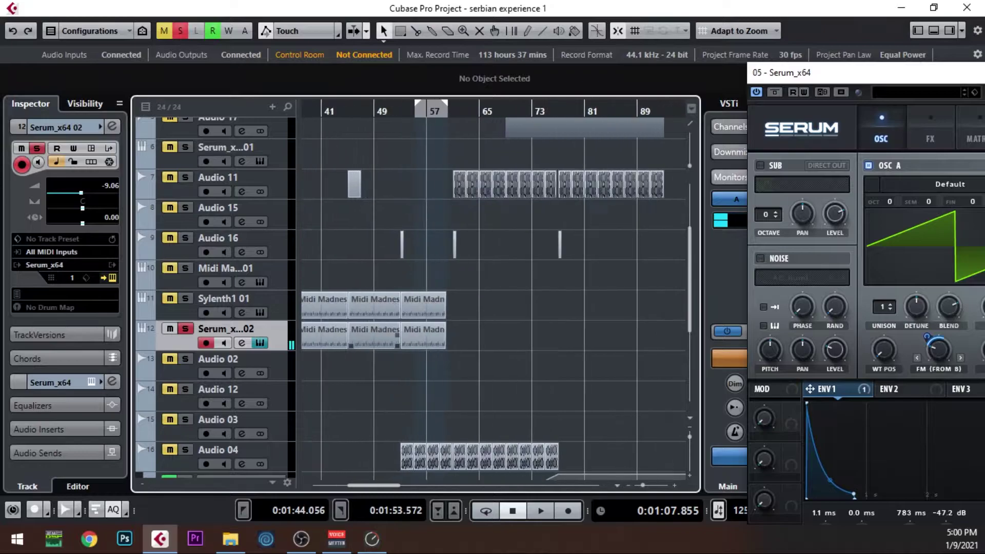
pyautogui.moveTo(487, 333); pyautogui.dragTo(339, 344)
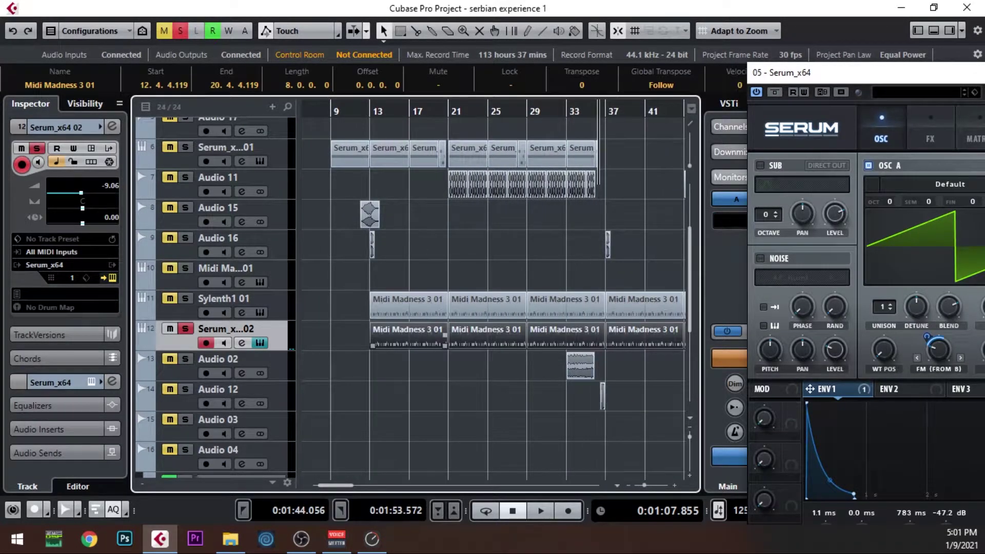
pyautogui.doubleClick(409, 336)
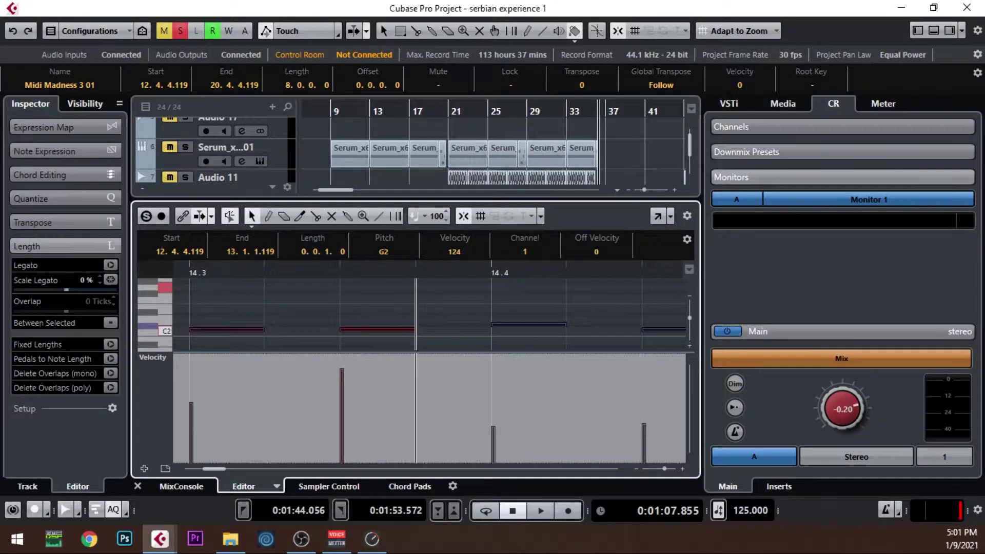
pyautogui.moveTo(410, 330); pyautogui.dragTo(441, 324)
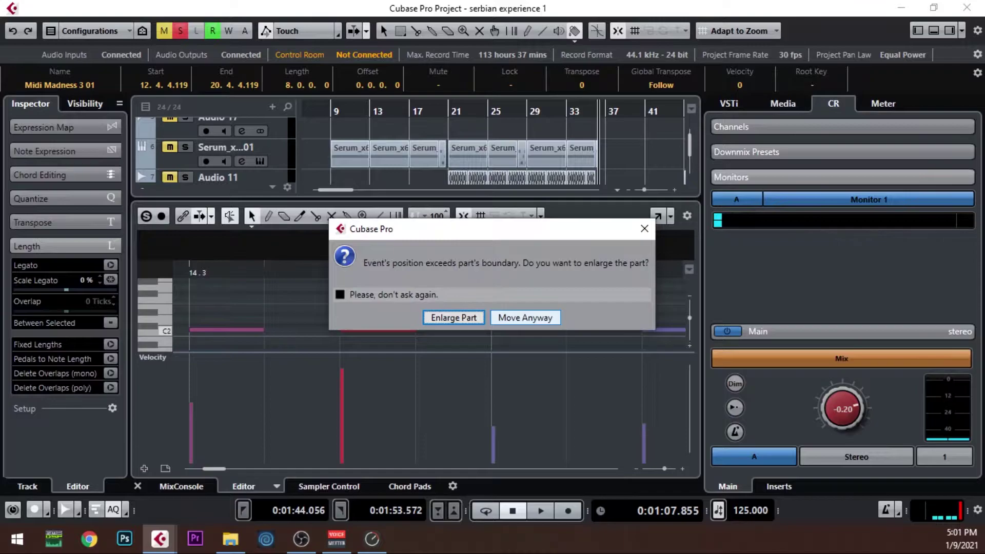
pyautogui.click(453, 318)
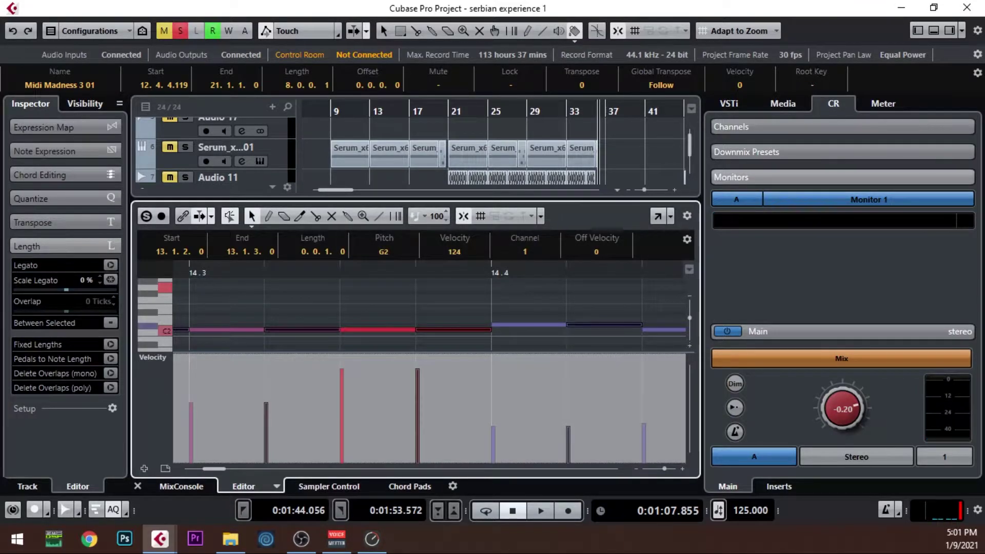
pyautogui.click(384, 178)
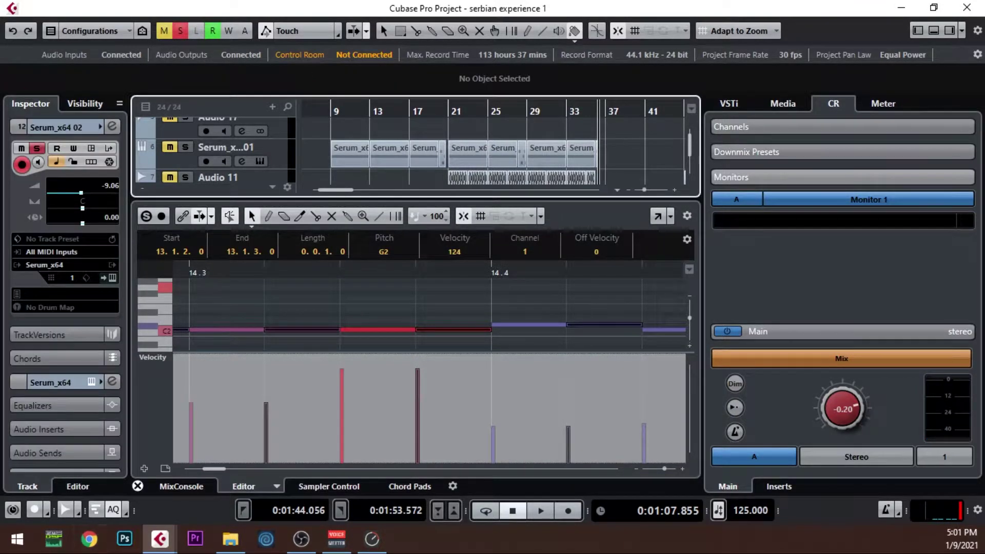
pyautogui.click(137, 487)
# Step: Return to the selection tool and audition the soloed Serum melody from around bar 15
pyautogui.rightClick(510, 262)
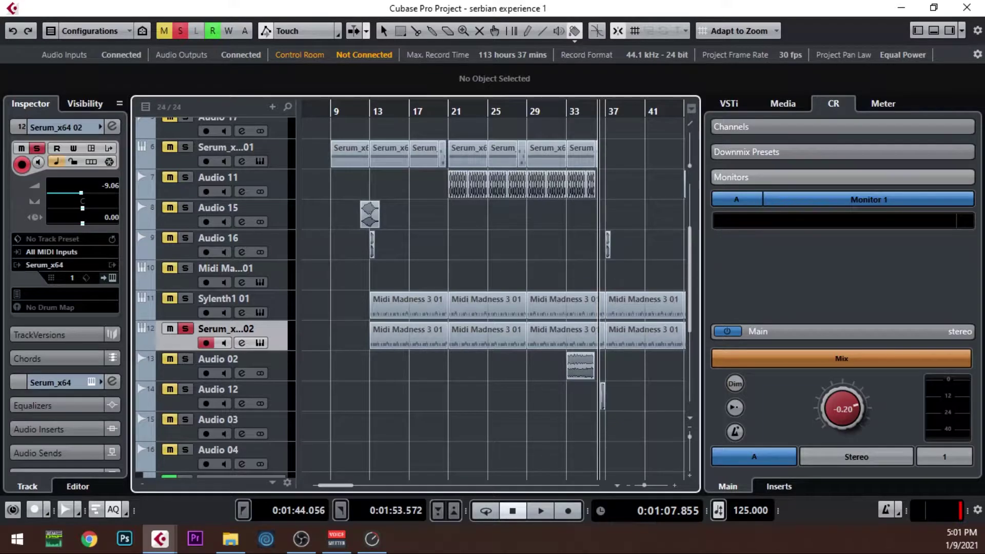
pyautogui.rightClick(429, 258)
pyautogui.click(429, 258)
pyautogui.press('Escape')
pyautogui.click(389, 111)
pyautogui.press('space')
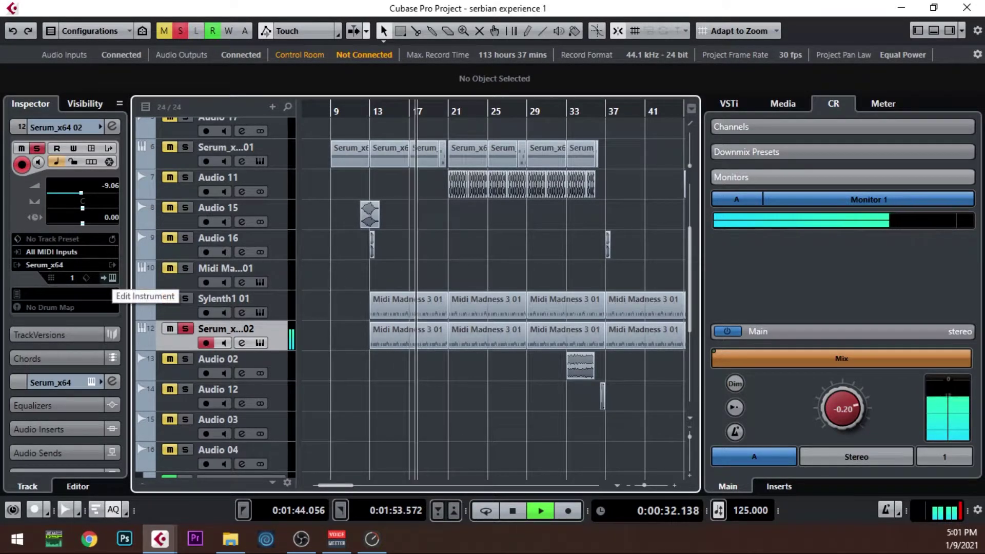
pyautogui.press('space')
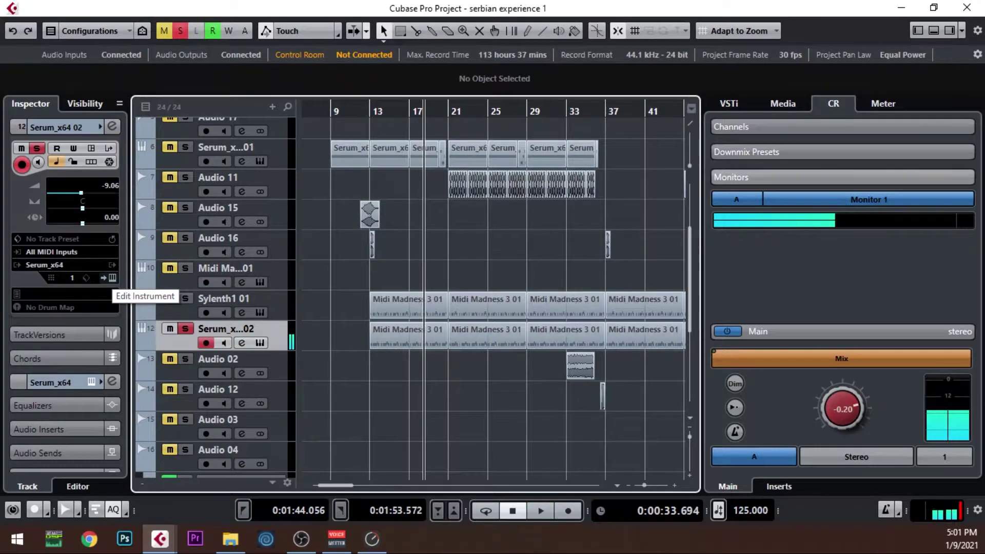
# Step: Unsolo the Serum track and mute the Sylenth1 track while playing back the full arrangement
pyautogui.press('s')
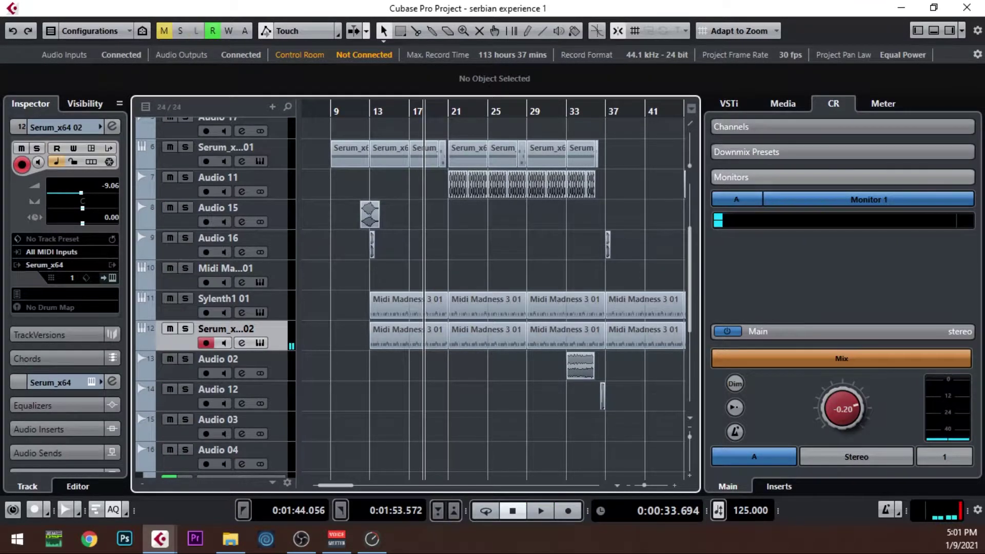
pyautogui.press('space')
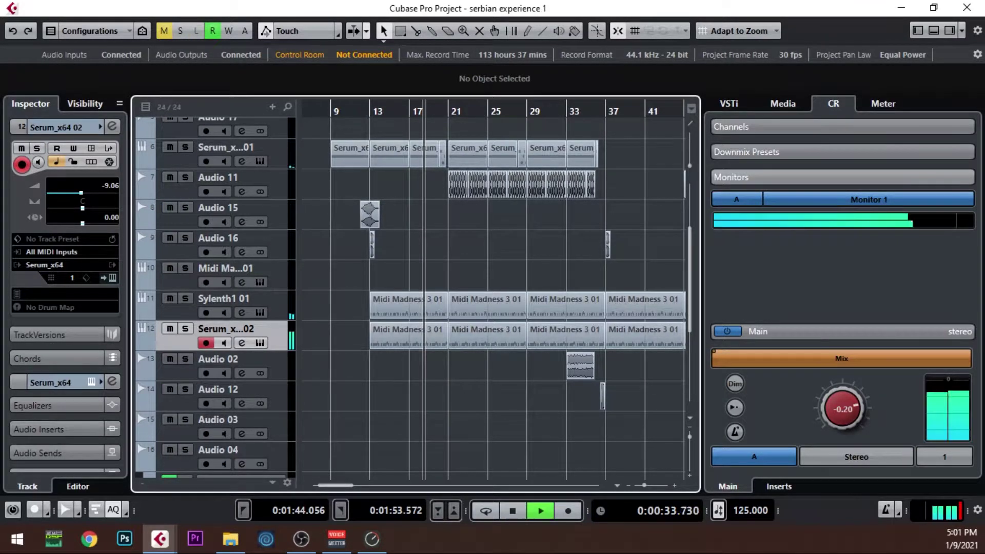
pyautogui.click(225, 269)
pyautogui.click(169, 299)
pyautogui.scroll(-1, 384, 288)
pyautogui.press('g')
pyautogui.press('g')
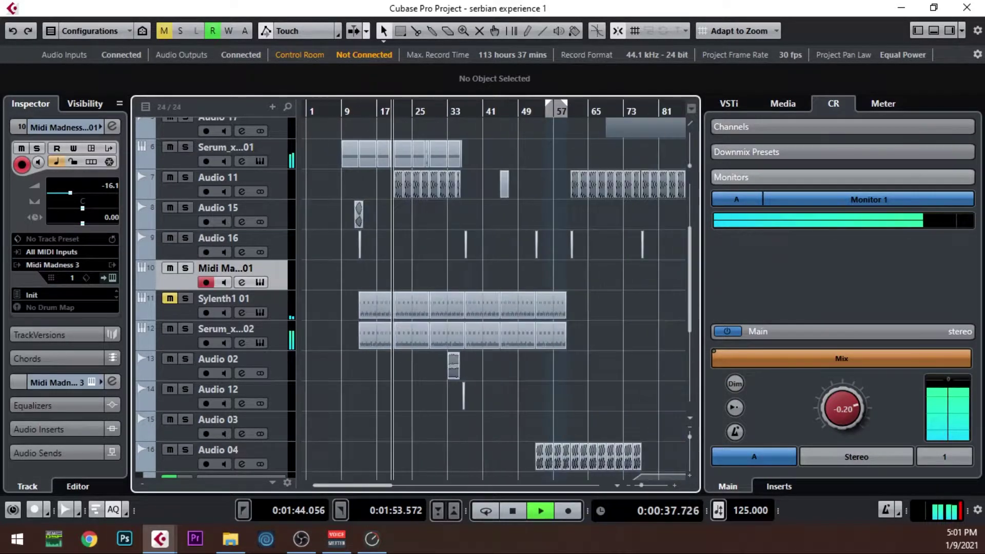
pyautogui.press('space')
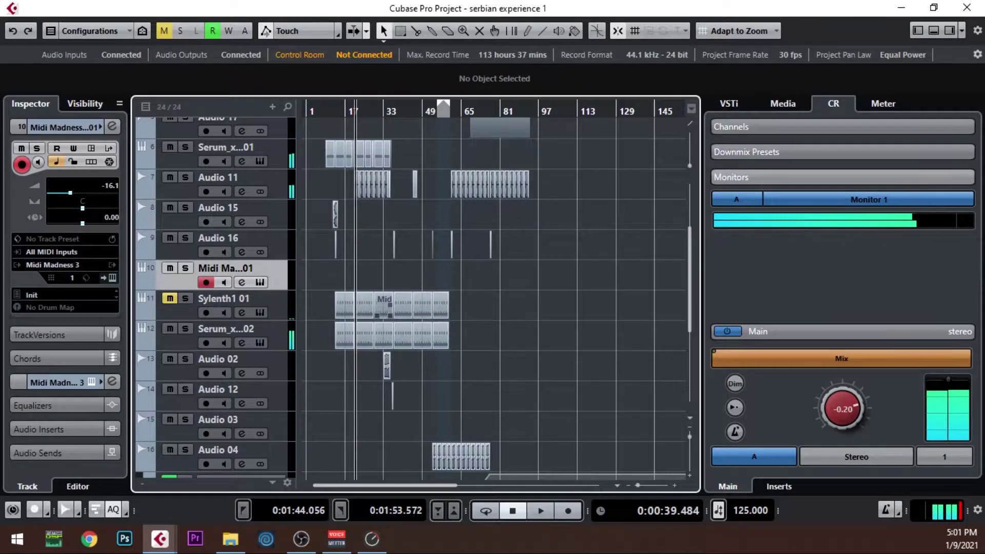
# Step: Set the locators from bar 29 to bar 33 and solo the Audio 14 bass loop track
pyautogui.scroll(3, 386, 300)
pyautogui.scroll(1, 382, 211)
pyautogui.press('h')
pyautogui.press('h')
pyautogui.press('h')
pyautogui.press('h')
pyautogui.press('h')
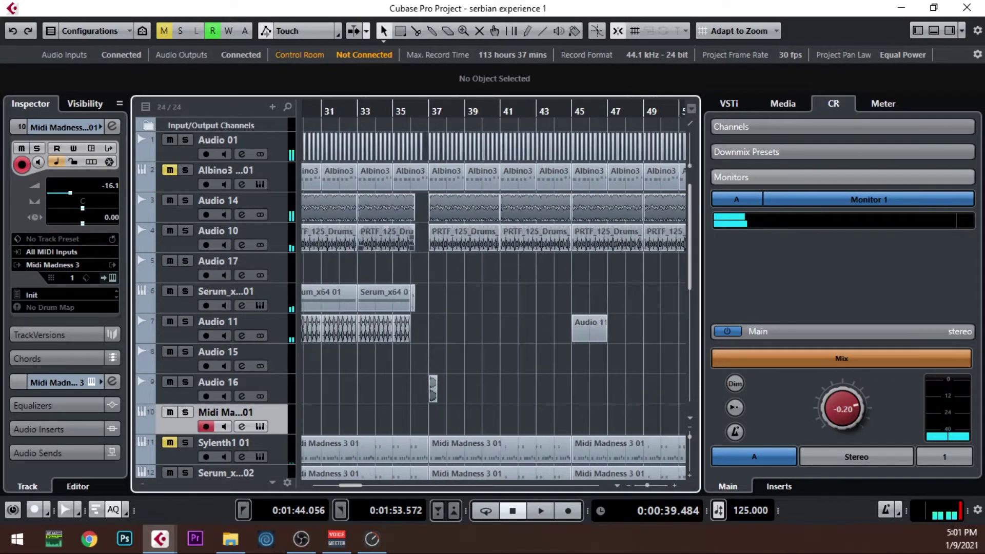
pyautogui.moveTo(303, 261); pyautogui.dragTo(404, 269)
pyautogui.keyDown('ctrl'); pyautogui.click(341, 109); pyautogui.keyUp('ctrl')
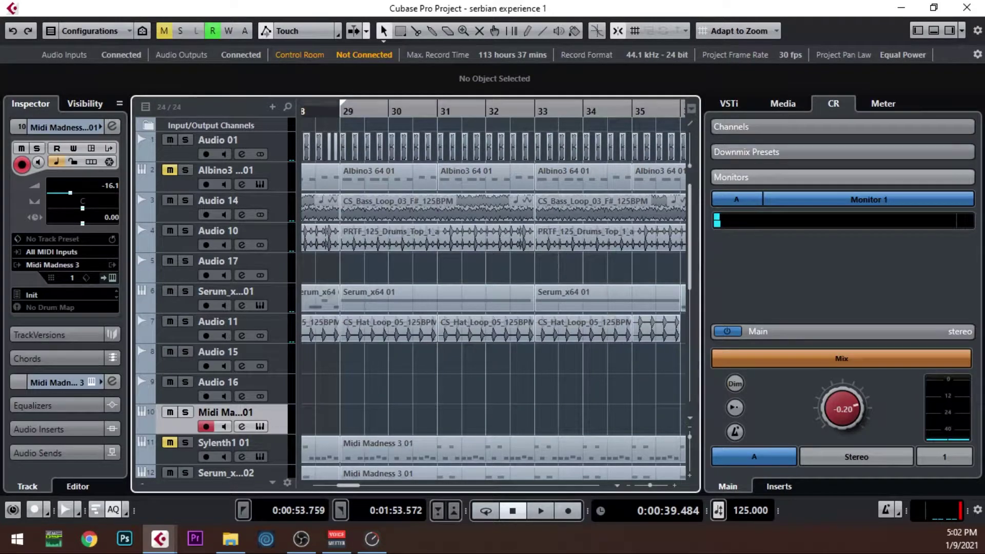
pyautogui.keyDown('alt'); pyautogui.click(534, 110); pyautogui.keyUp('alt')
pyautogui.click(185, 201)
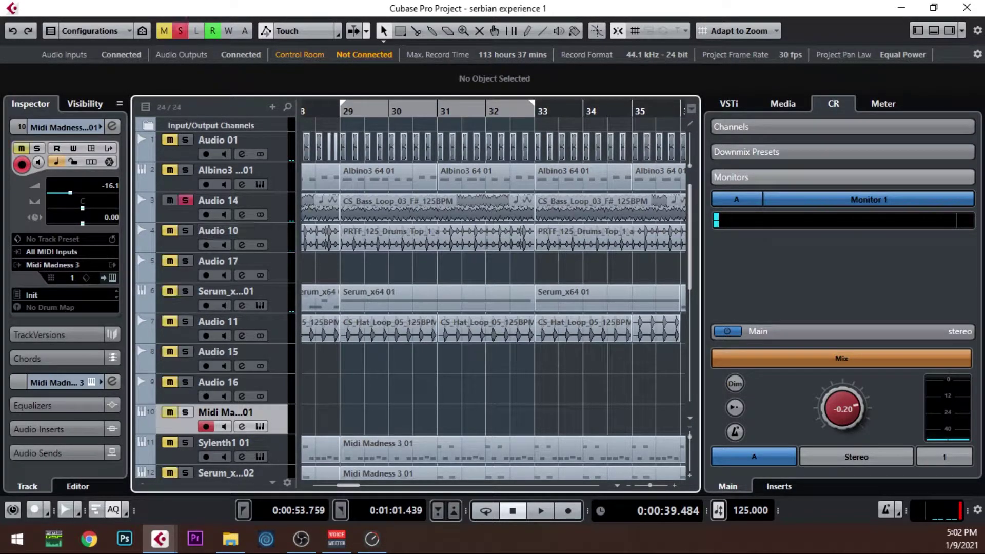
pyautogui.click(225, 201)
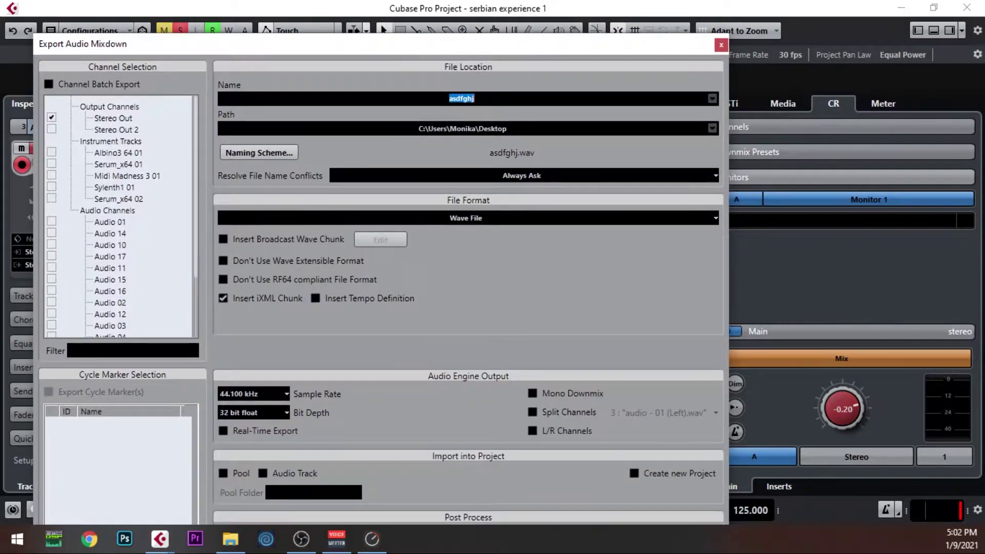
# Step: Export the soloed bass range to the desktop as a 320 kBit MPEG 1 Layer 3 file named bass
pyautogui.click(452, 218)
pyautogui.click(308, 282)
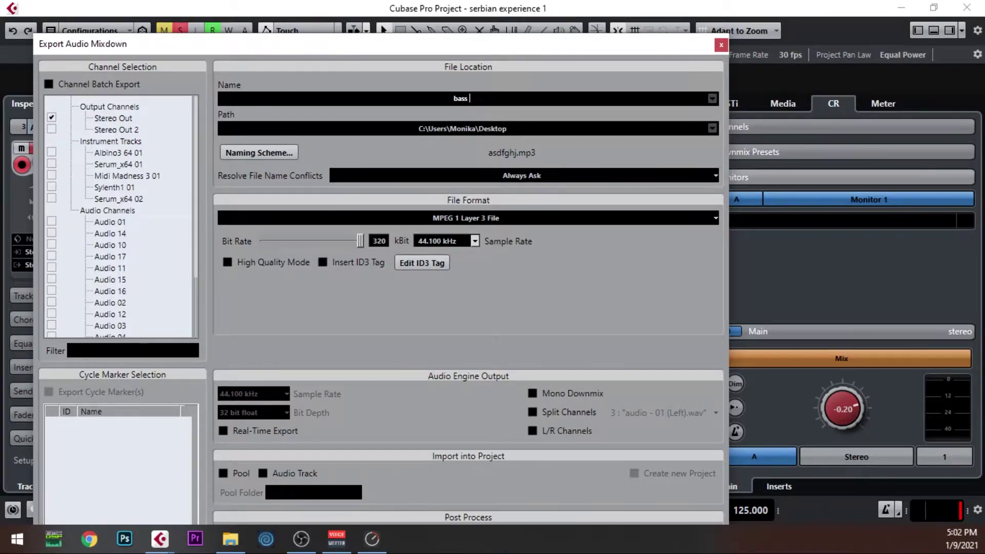
pyautogui.moveTo(308, 44); pyautogui.dragTo(329, 3)
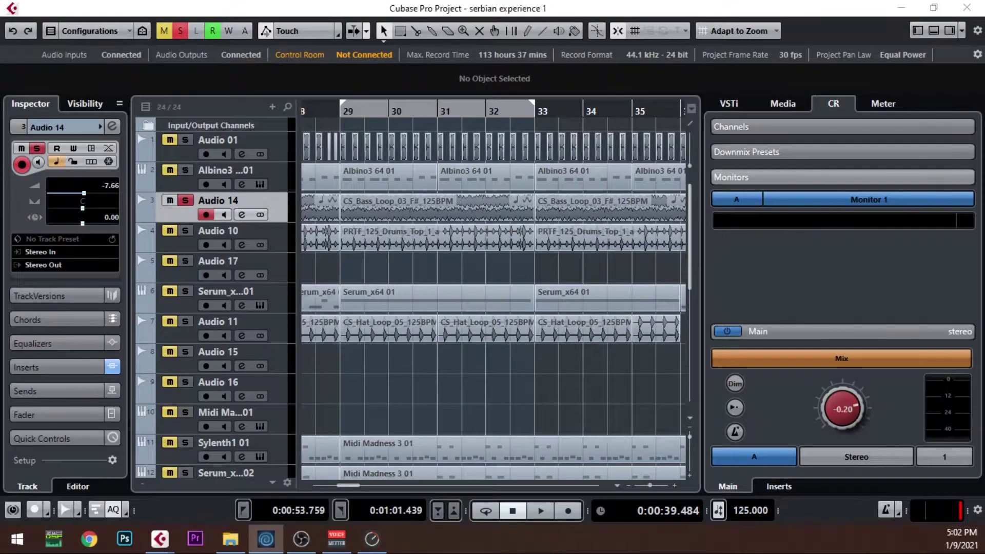
# Step: Switch to IrcamLab The Snail, load the exported bass file from the desktop, and examine its notes in the maximized window during playback
pyautogui.moveTo(494, 130); pyautogui.dragTo(481, 36)
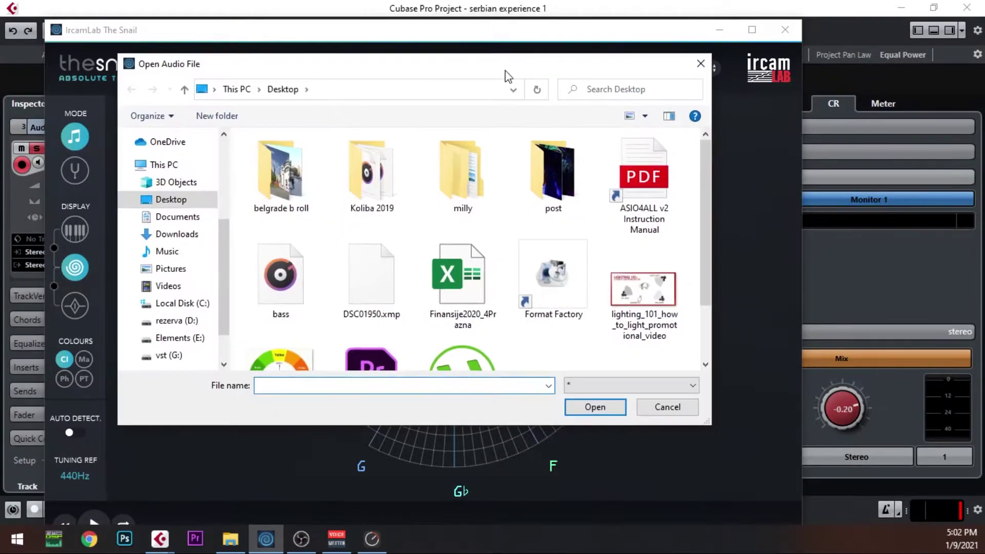
pyautogui.click(280, 280)
pyautogui.press('Return')
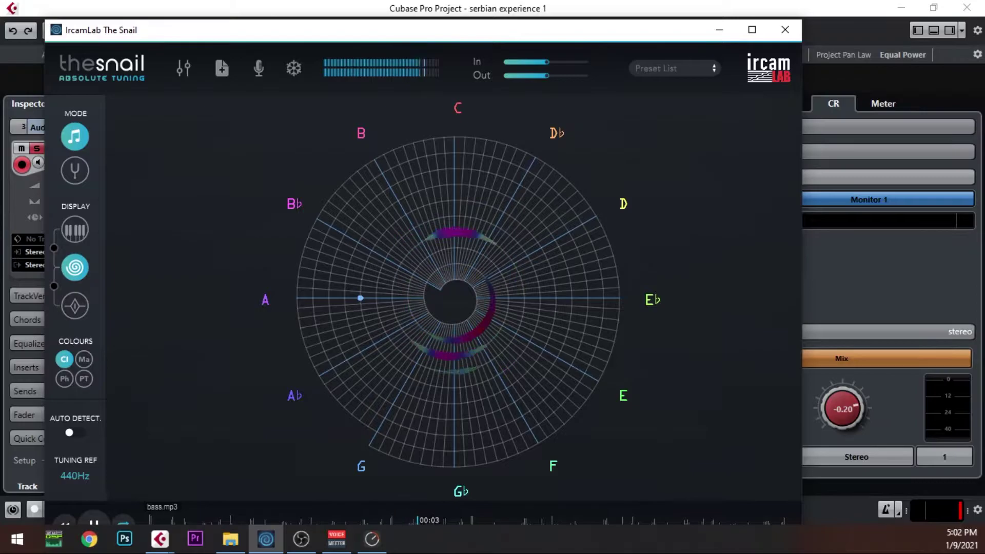
pyautogui.moveTo(450, 30); pyautogui.dragTo(488, 1)
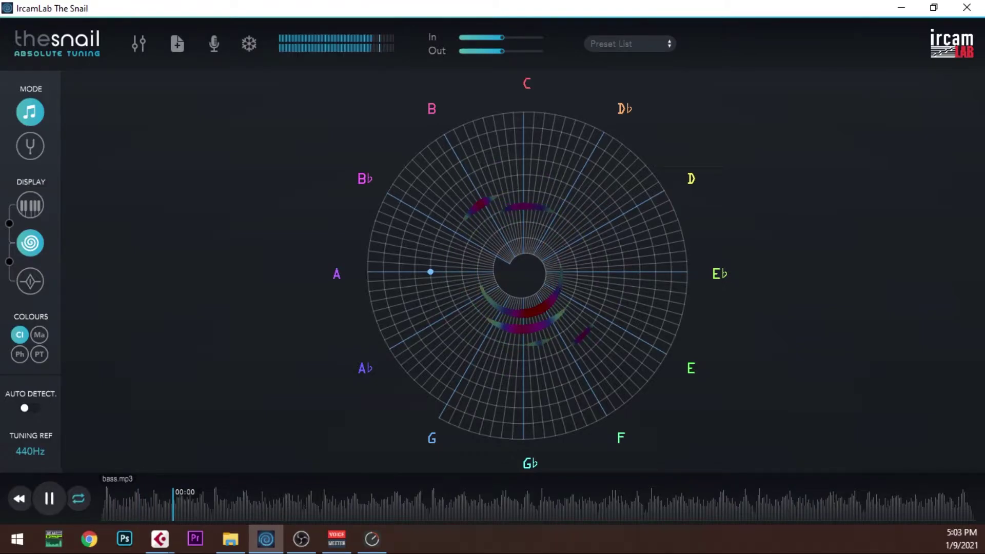
pyautogui.press('space')
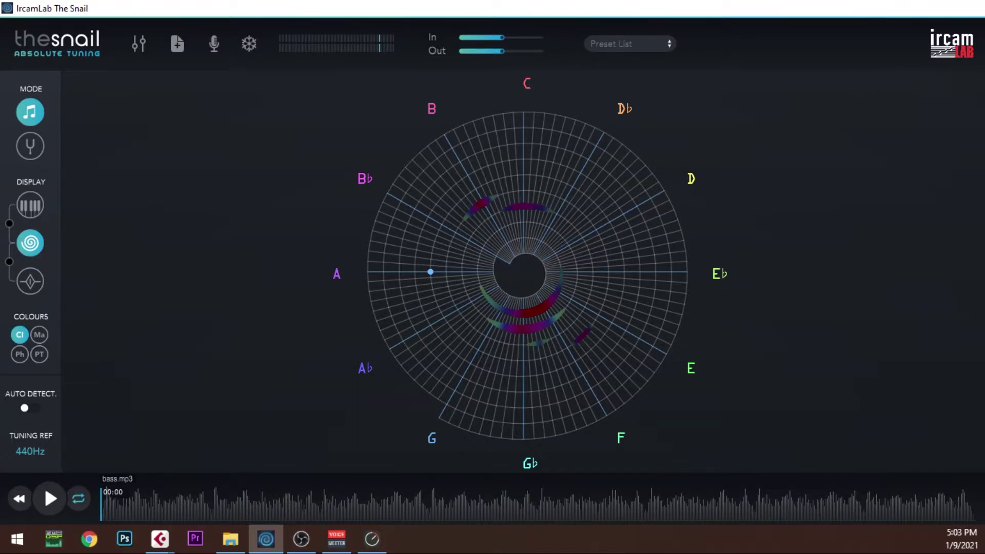
# Step: Switch back to Cubase, play from bar 29, and unsolo the Audio 14 bass track to hear the full arrangement
pyautogui.hotkey('alt', 'Tab')
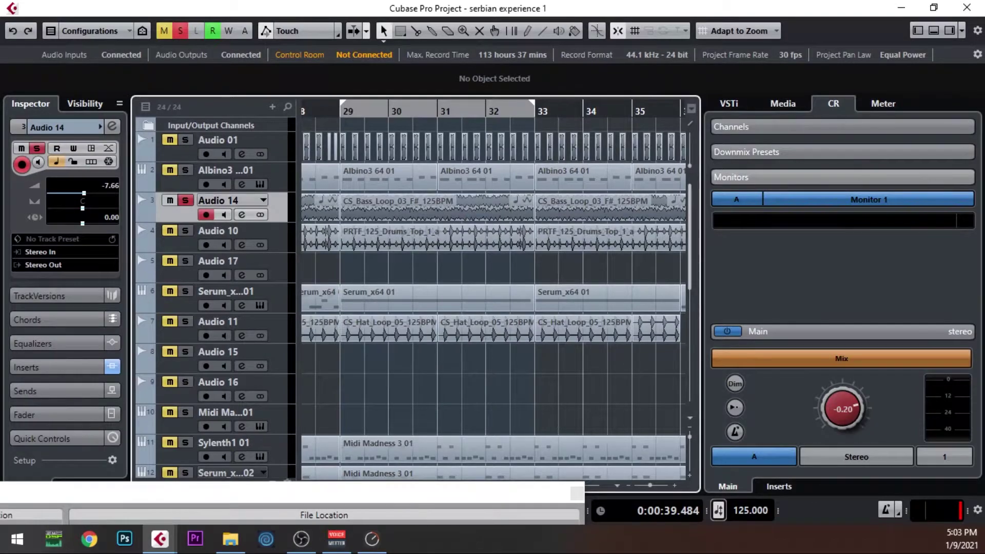
pyautogui.click(341, 112)
pyautogui.press('space')
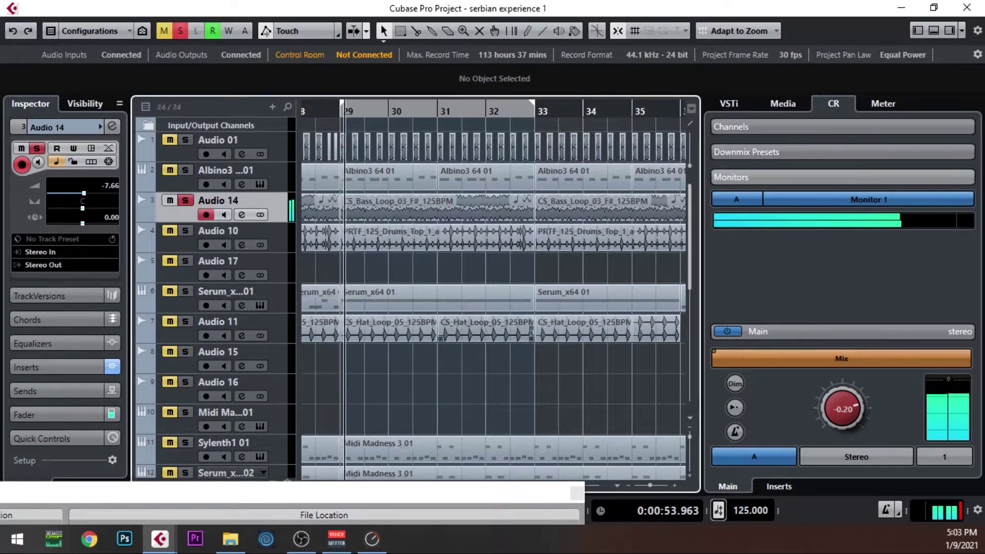
pyautogui.scroll(-2, 494, 297)
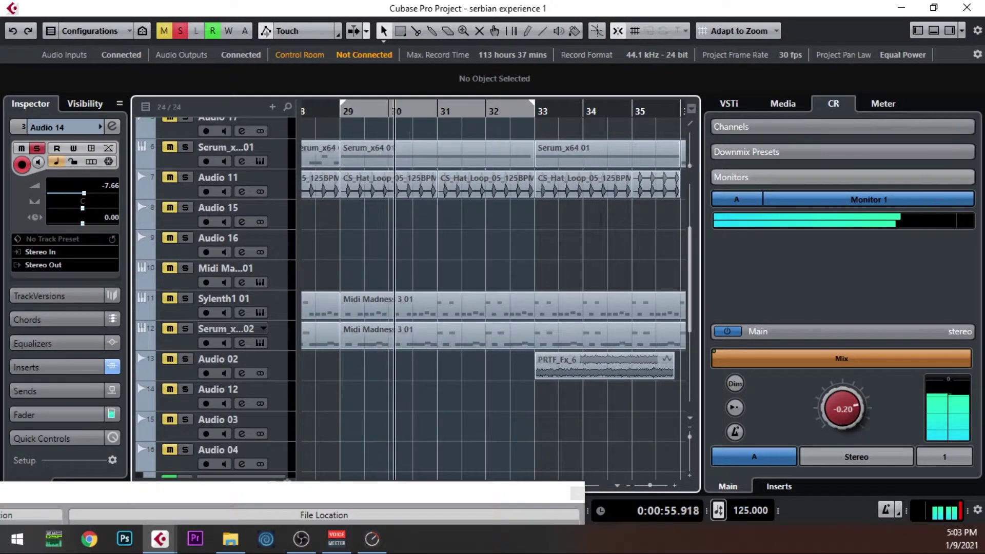
pyautogui.press('s')
pyautogui.press('space')
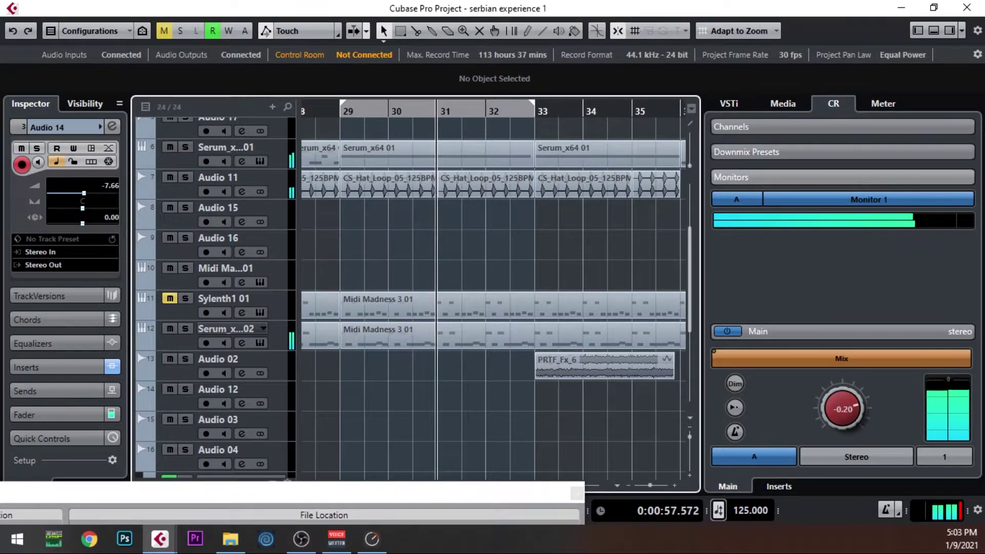
# Step: Glue the consecutive Midi Madness 3 01 parts on the Serum_x64 02 track together, leaving the last part separate
pyautogui.click(429, 336)
pyautogui.scroll(-10, 428, 336)
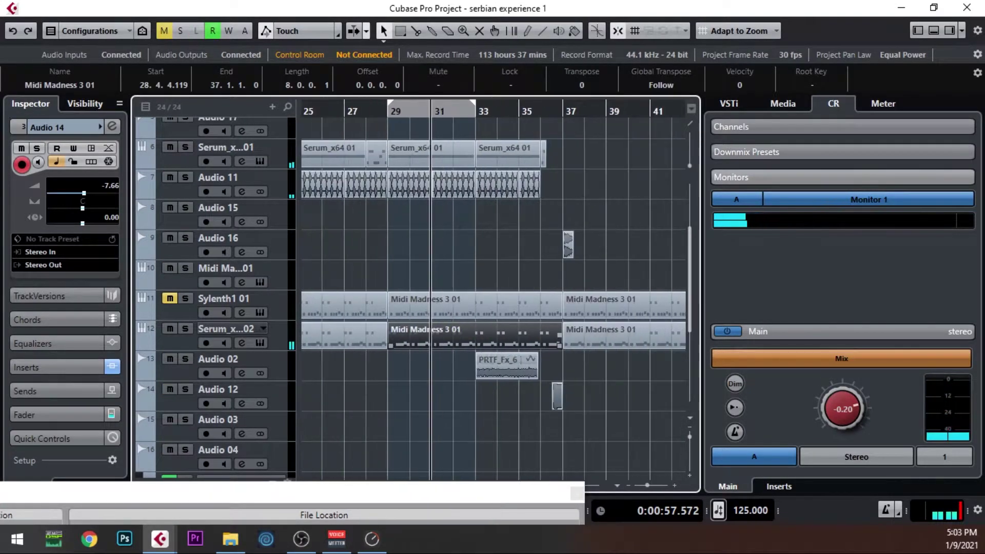
pyautogui.rightClick(523, 357)
pyautogui.click(580, 357)
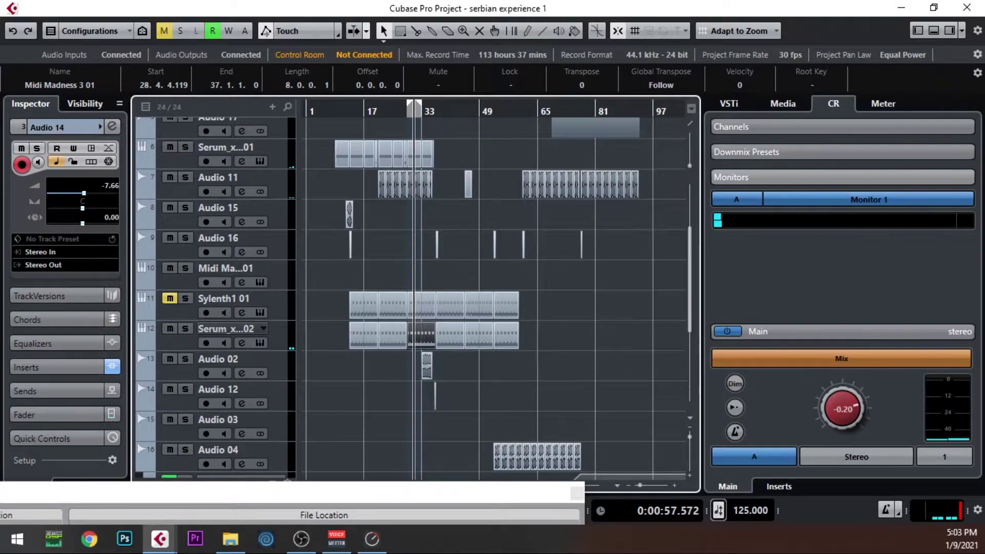
pyautogui.click(363, 336)
pyautogui.click(380, 336)
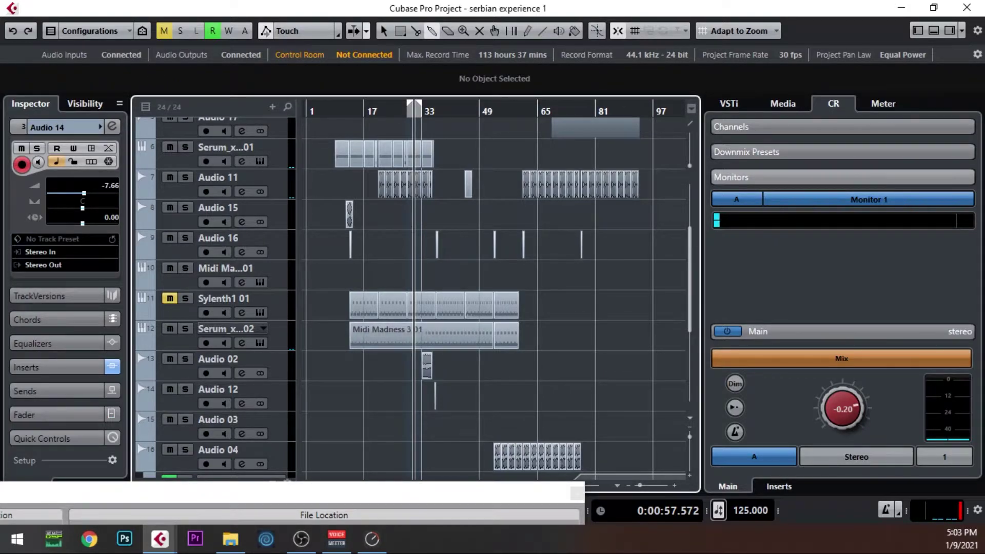
pyautogui.rightClick(379, 333)
pyautogui.click(359, 328)
# Step: Examine the glued Midi Madness 3 01 part's notes in a maximized Key Editor during playback and close the editors
pyautogui.doubleClick(380, 336)
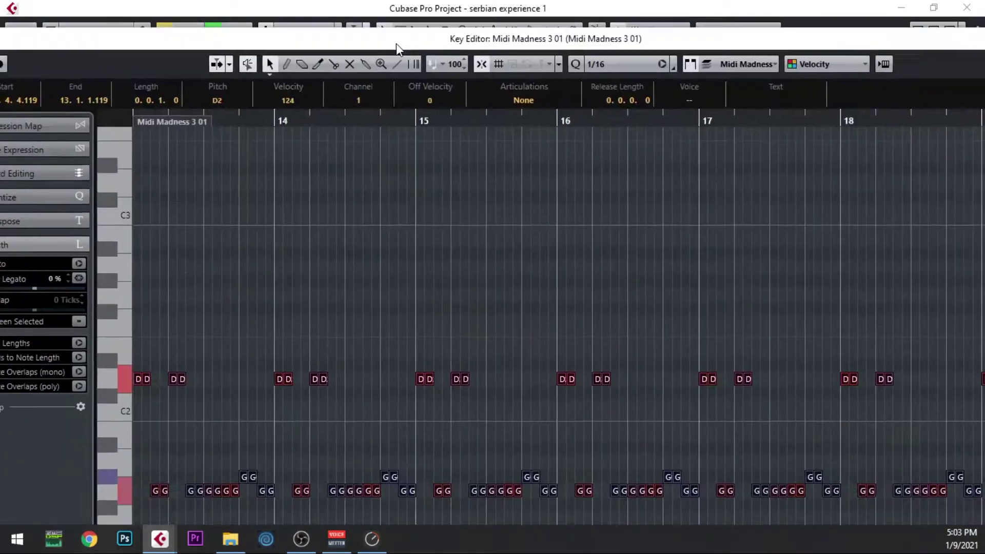
pyautogui.moveTo(395, 44); pyautogui.dragTo(1, 133)
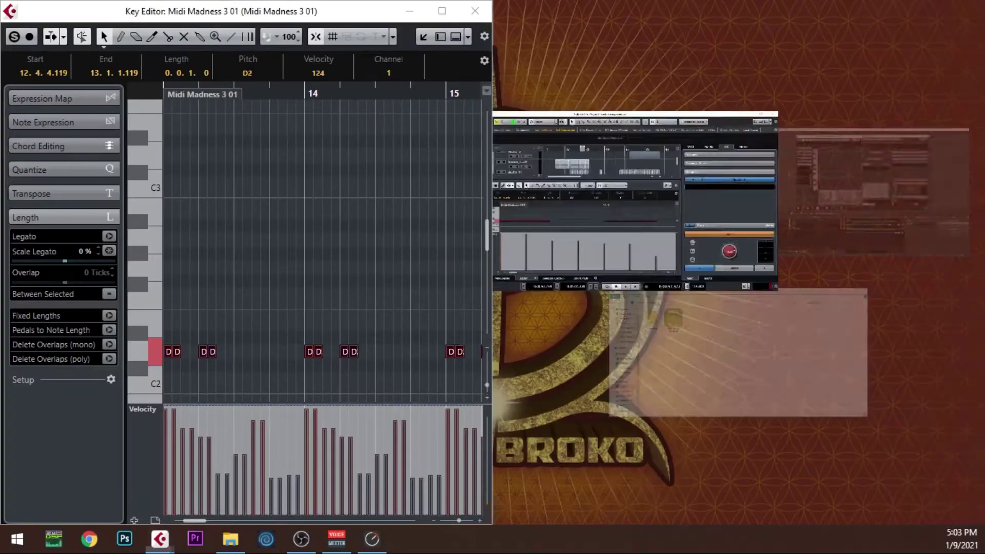
pyautogui.click(540, 250)
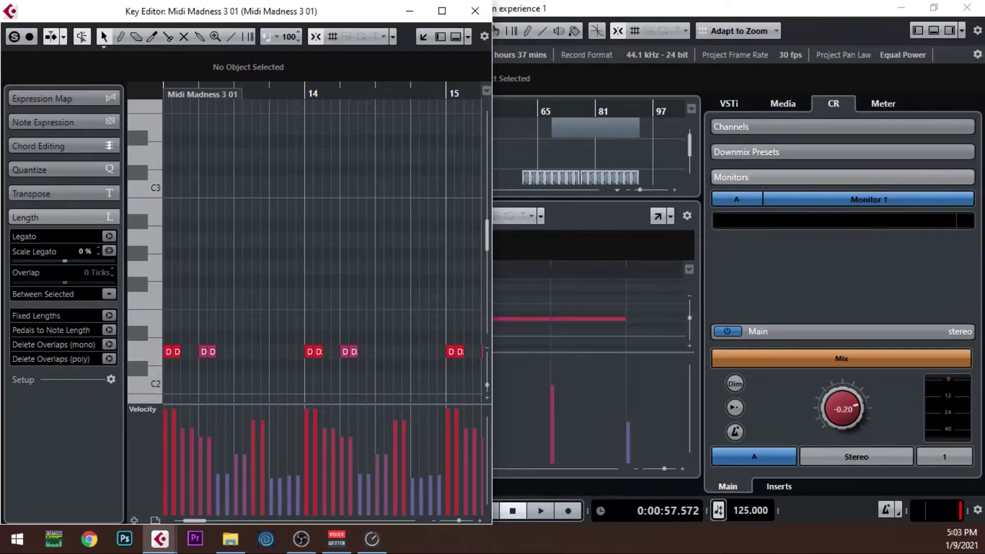
pyautogui.click(442, 10)
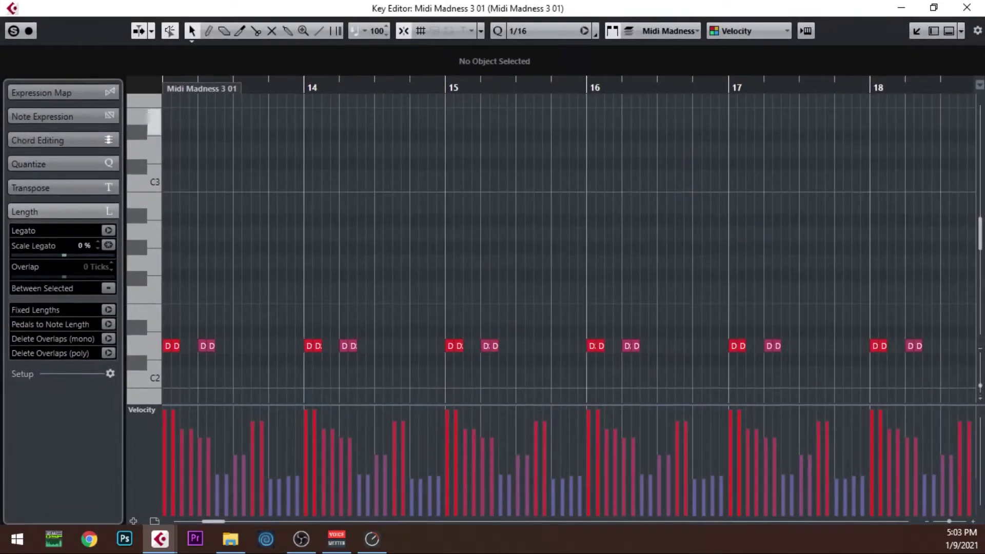
pyautogui.press('space')
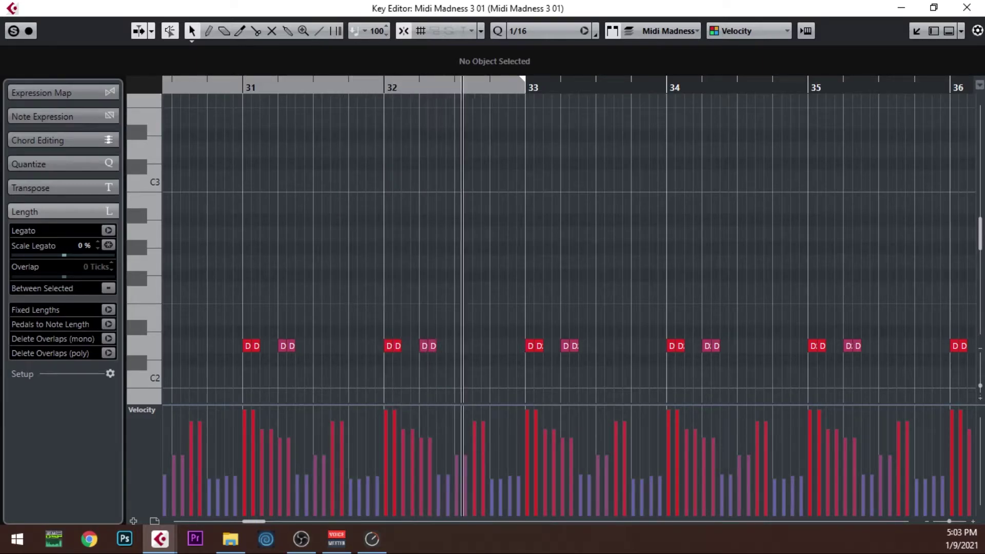
pyautogui.click(966, 7)
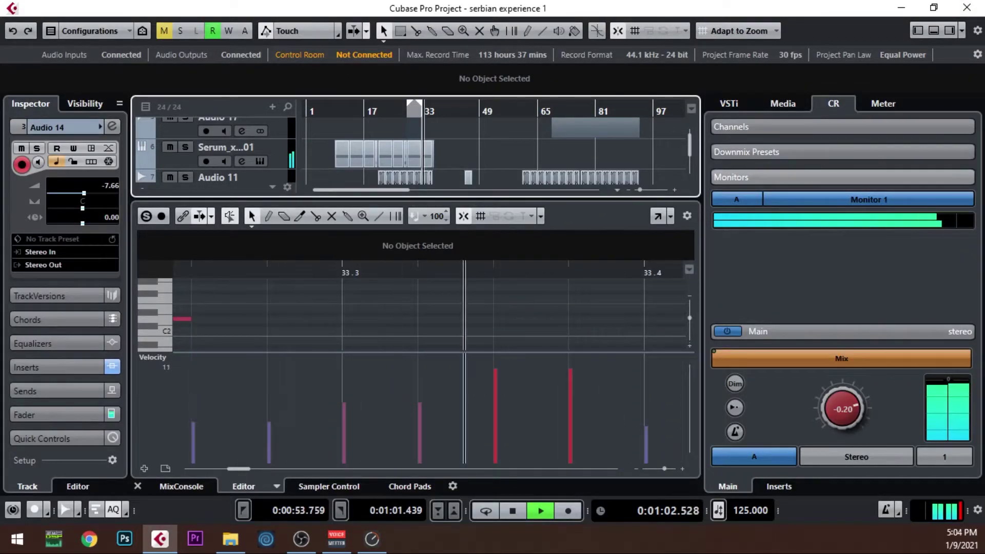
pyautogui.click(137, 485)
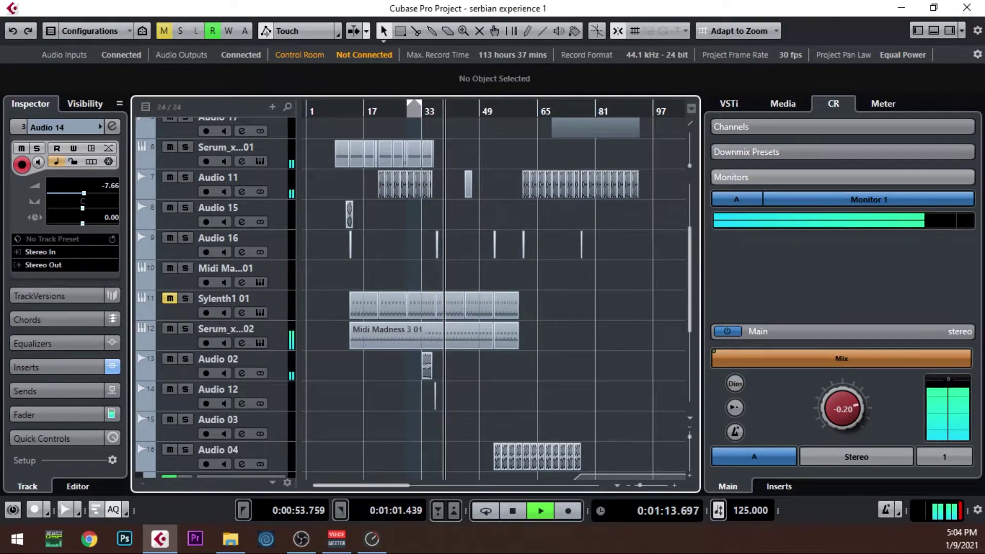
# Step: Solo the Serum_x64 02 track, open Serum, and assign Env 1 as the Fil Cutoff modulation source in the matrix
pyautogui.click(185, 328)
pyautogui.click(225, 328)
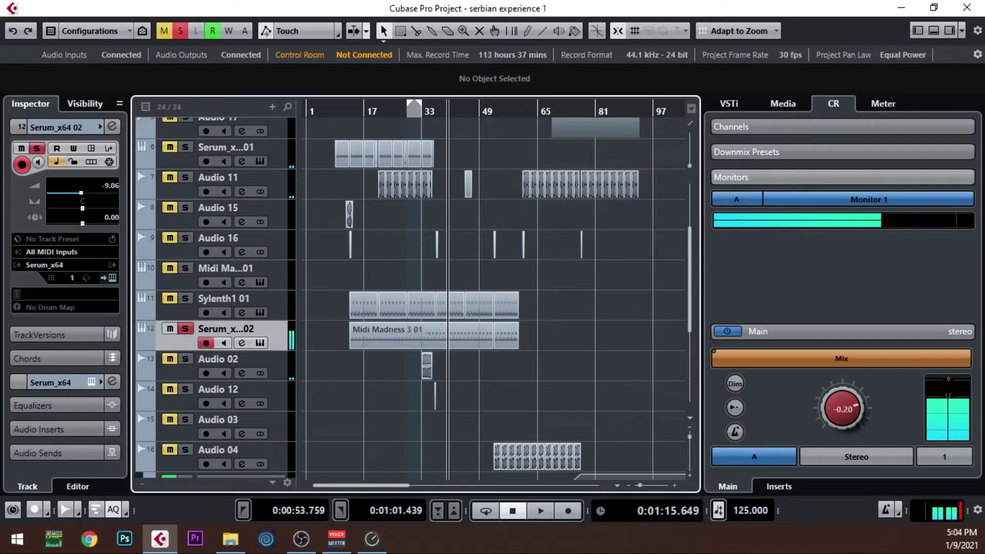
pyautogui.click(108, 277)
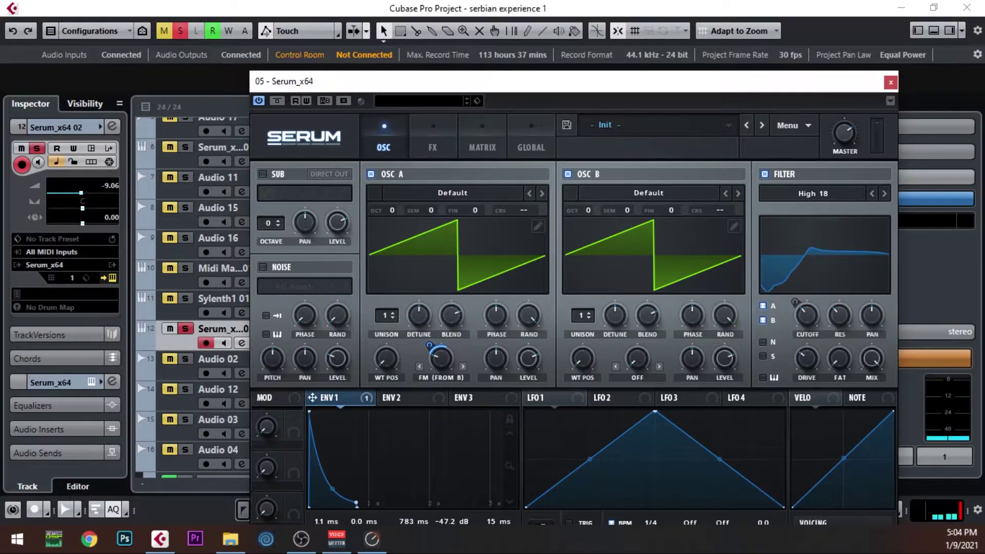
pyautogui.click(482, 139)
pyautogui.click(286, 193)
pyautogui.click(287, 198)
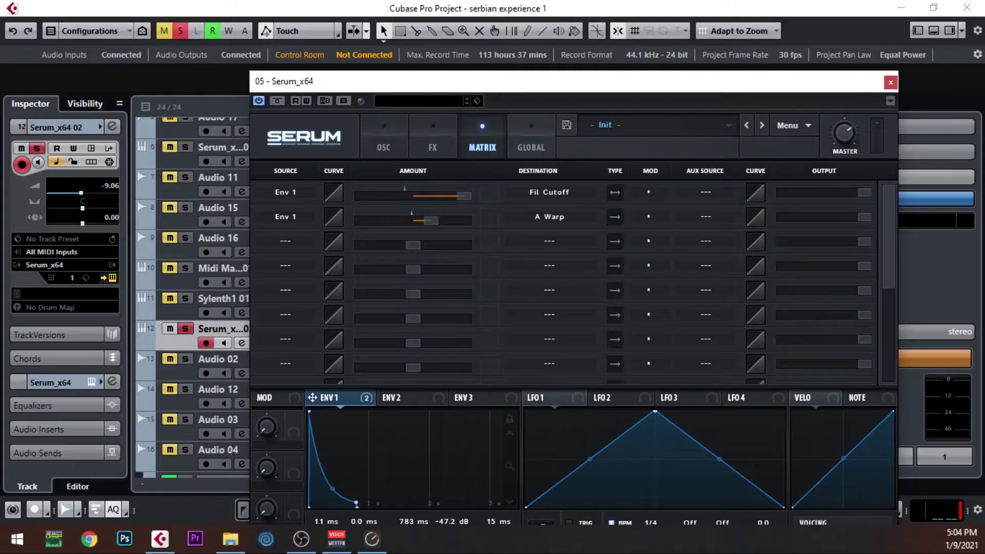
# Step: Play back the soloed Serum track while watching the modulation matrix, and unsolo it to hear the full mix
pyautogui.moveTo(460, 82); pyautogui.dragTo(760, 241)
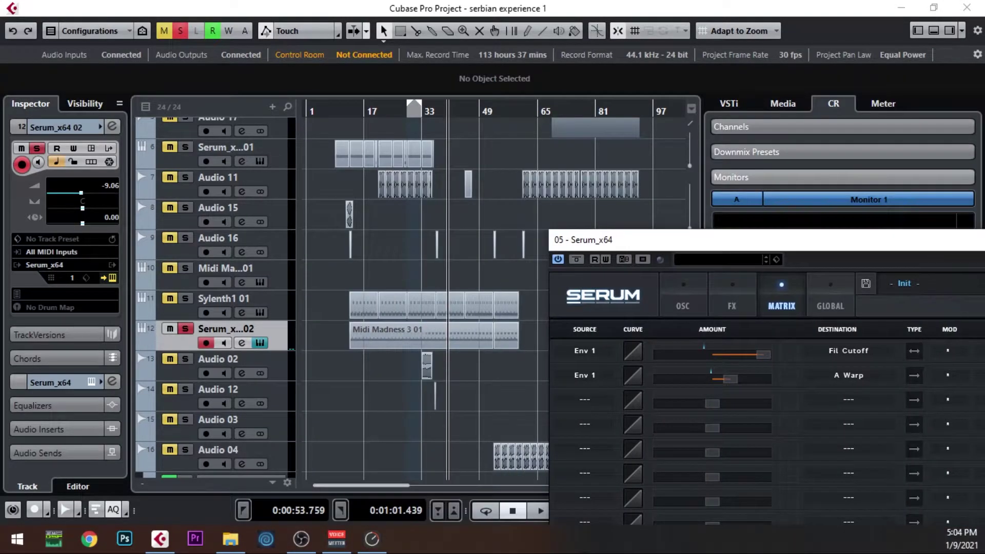
pyautogui.press('space')
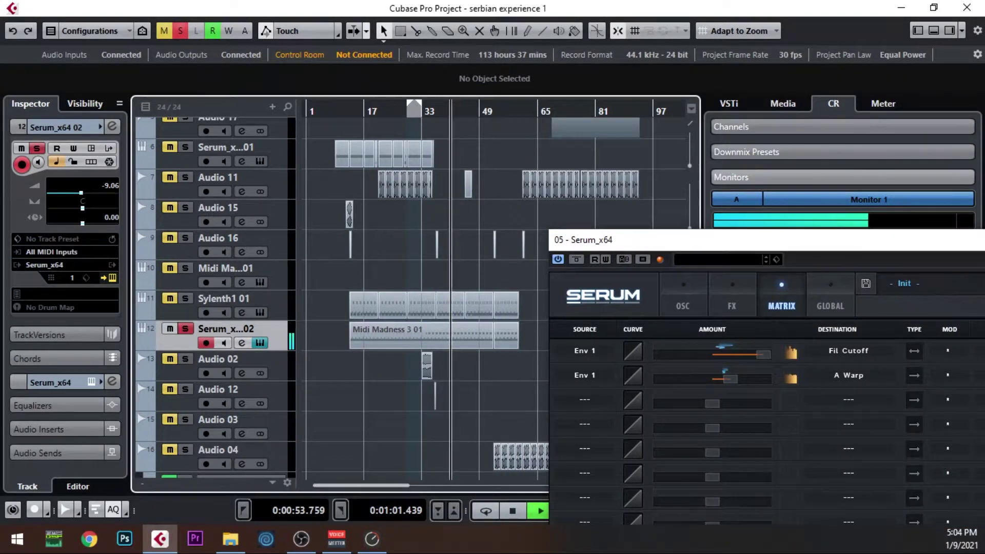
pyautogui.press('space')
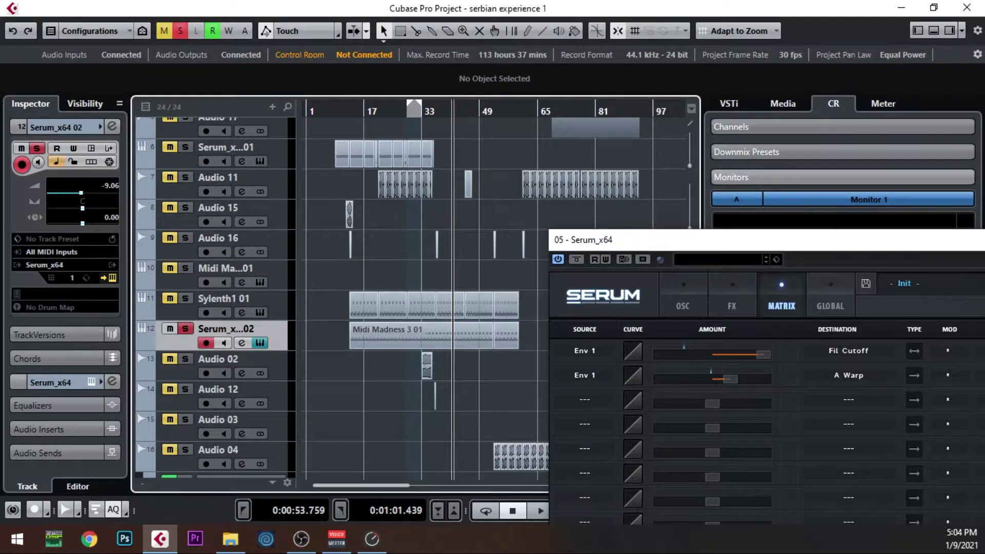
pyautogui.press('g')
pyautogui.press('g')
pyautogui.press('g')
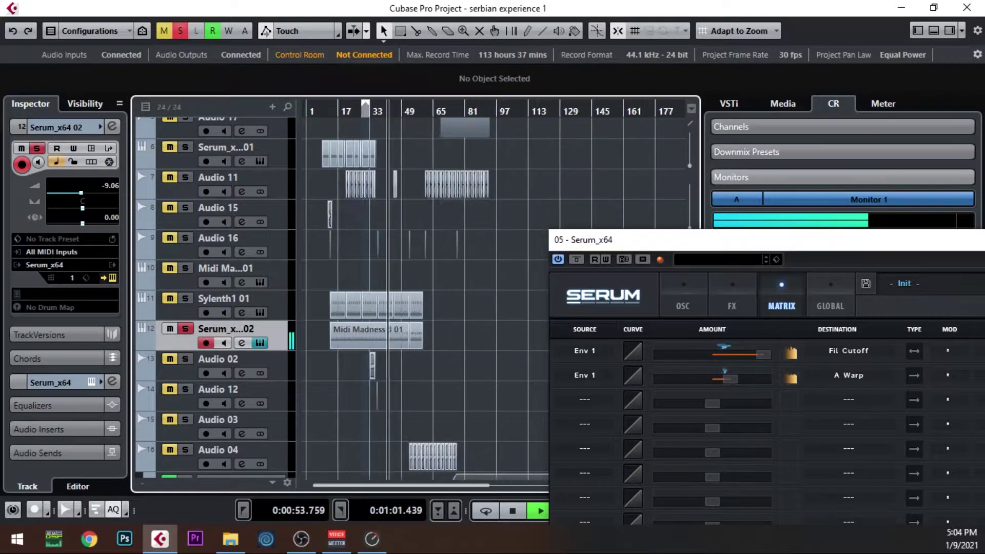
pyautogui.press('s')
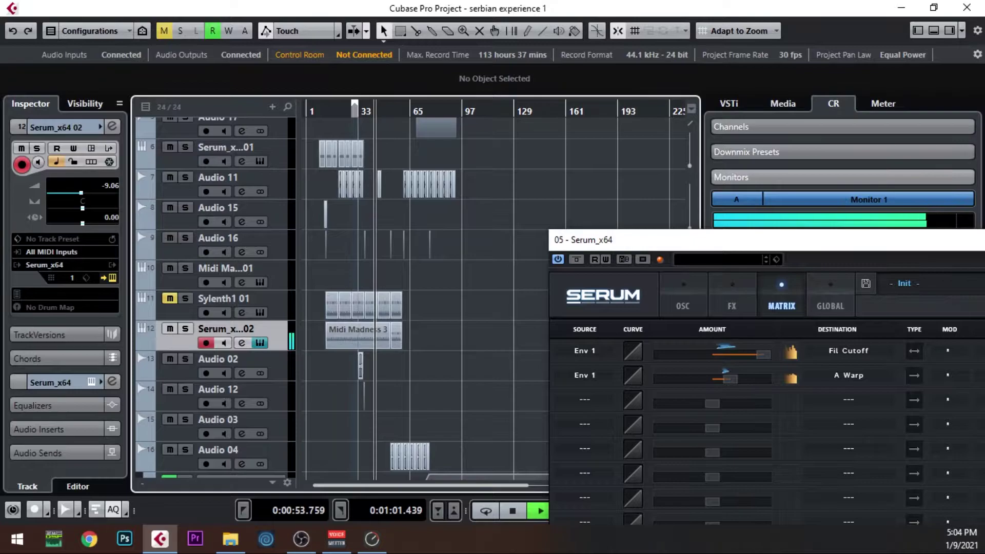
# Step: On Serum's oscillator page, set OSC A's wavetable position to 1 and adjust its FM (From B) amount during playback
pyautogui.moveTo(715, 240); pyautogui.dragTo(590, 165)
pyautogui.click(557, 218)
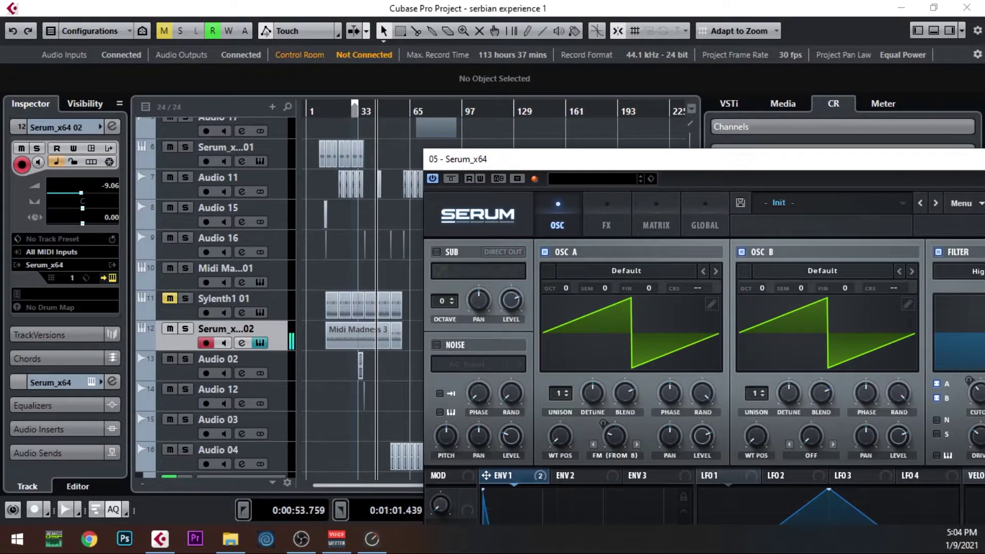
pyautogui.moveTo(649, 157); pyautogui.dragTo(515, 82)
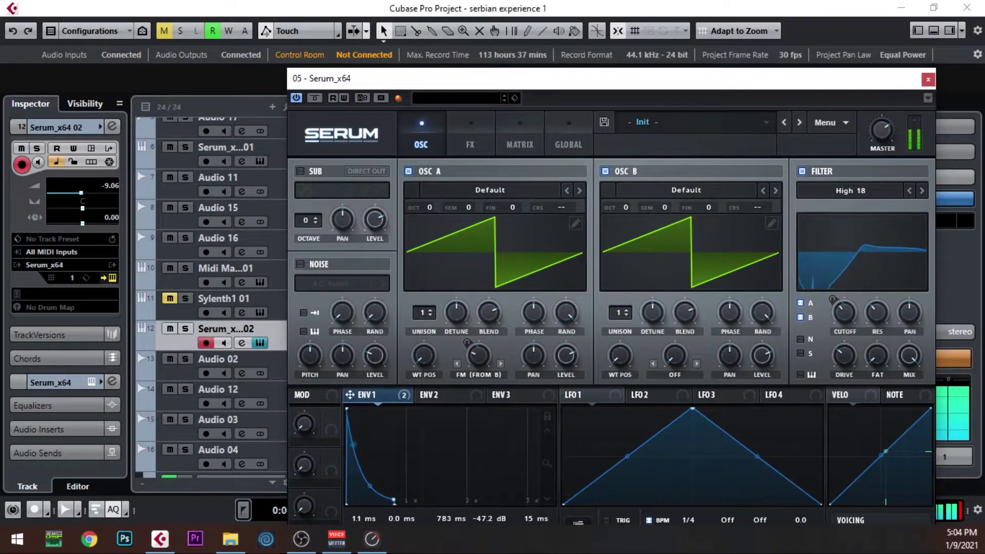
pyautogui.moveTo(424, 355); pyautogui.dragTo(424, 313)
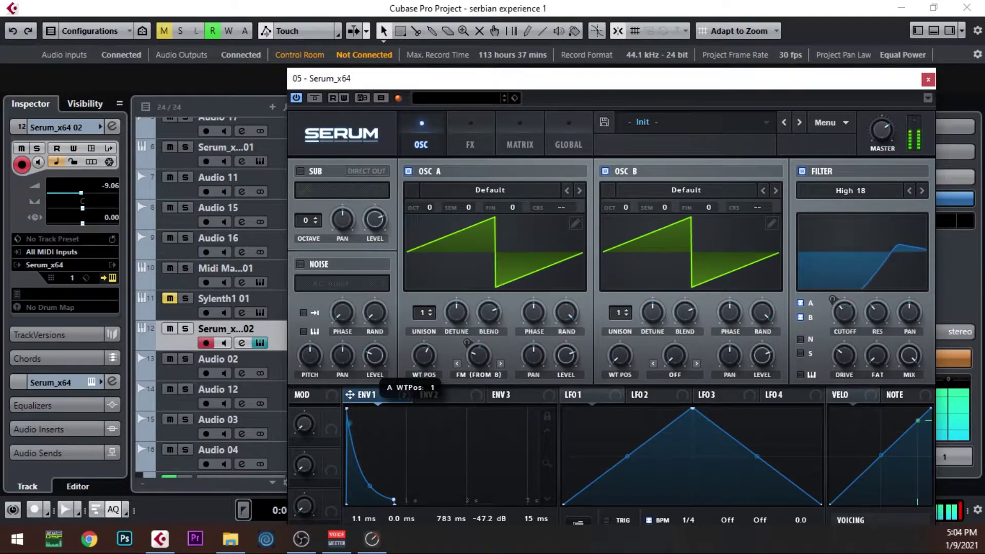
pyautogui.moveTo(478, 356); pyautogui.dragTo(478, 347)
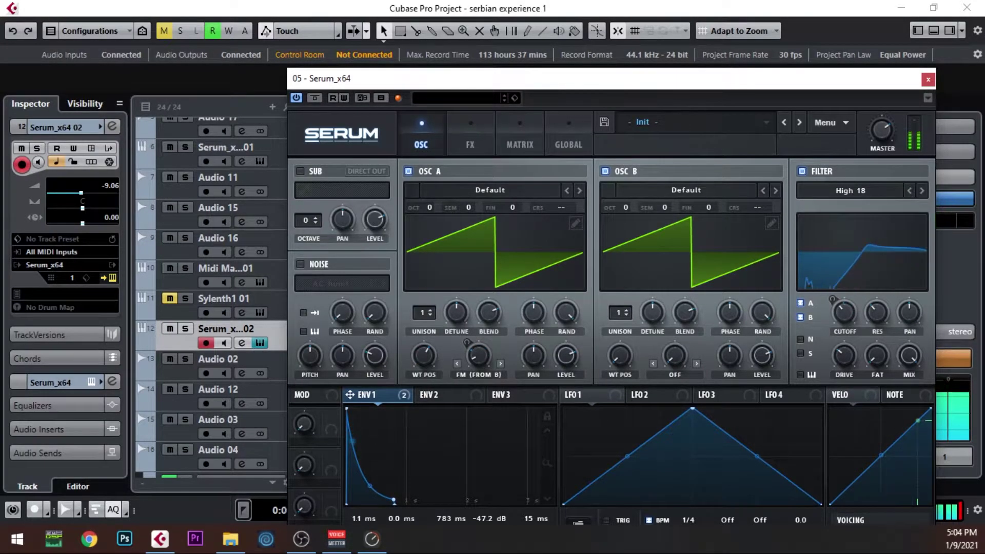
# Step: Adjust the High 18 filter's cutoff in Serum while the arrangement plays
pyautogui.moveTo(844, 313)
pyautogui.moveTo(844, 312); pyautogui.dragTo(845, 305)
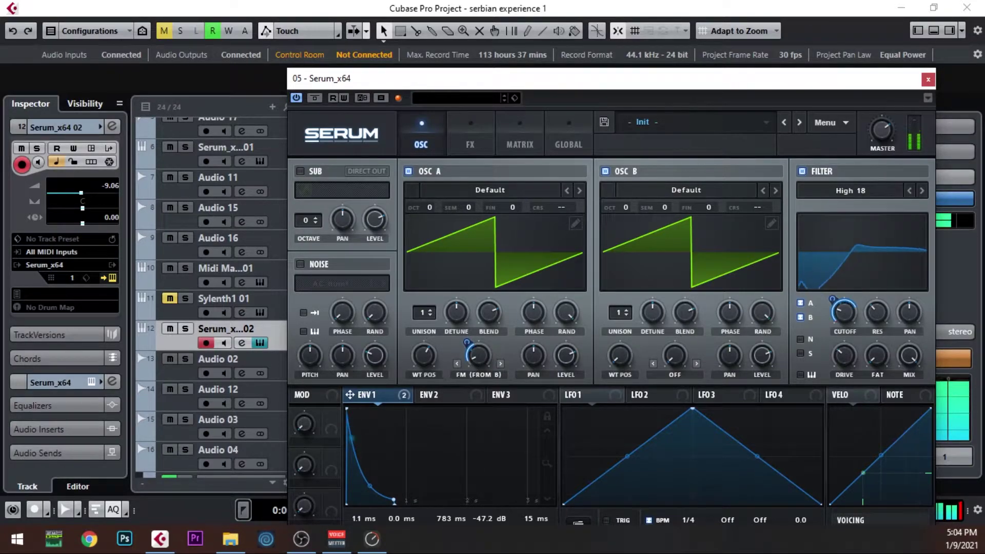
pyautogui.moveTo(833, 299)
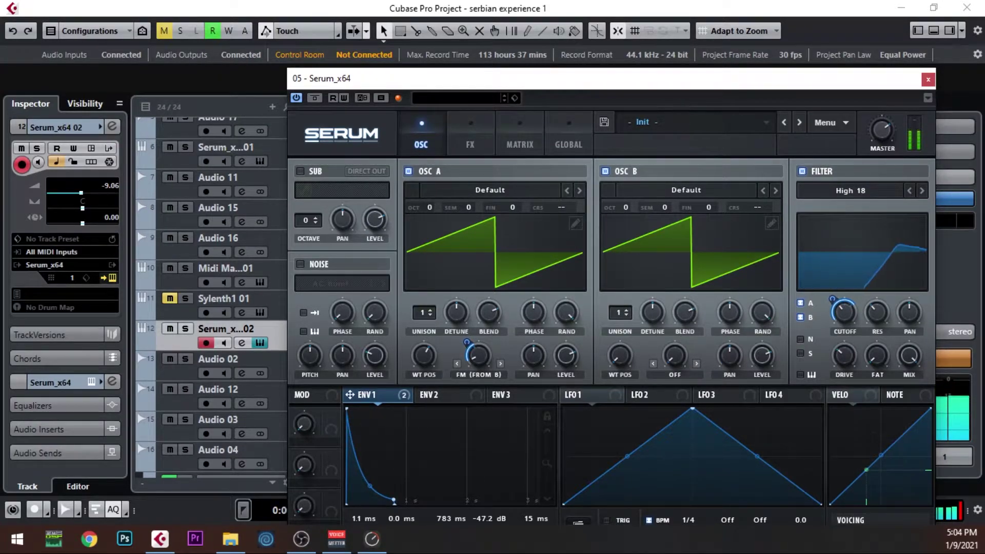
pyautogui.moveTo(844, 312); pyautogui.dragTo(845, 297)
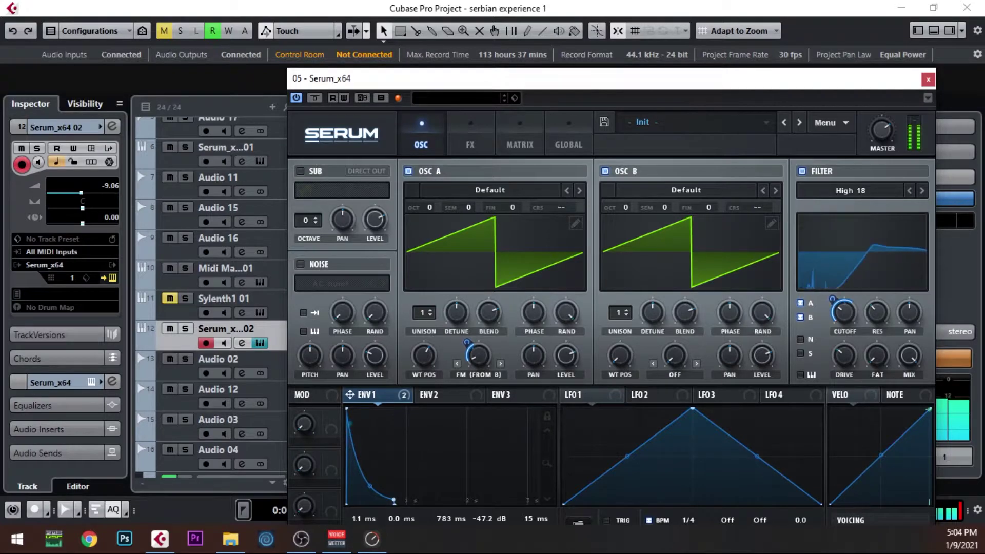
# Step: Write filter cutoff automation in Serum during playback, close the plugin window, and stop playback
pyautogui.click(344, 98)
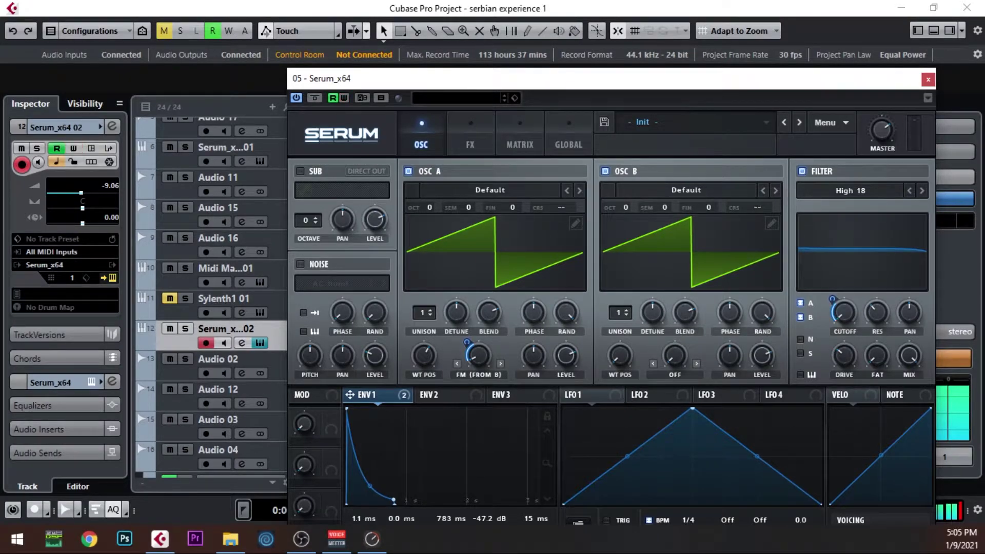
pyautogui.click(928, 79)
pyautogui.press('space')
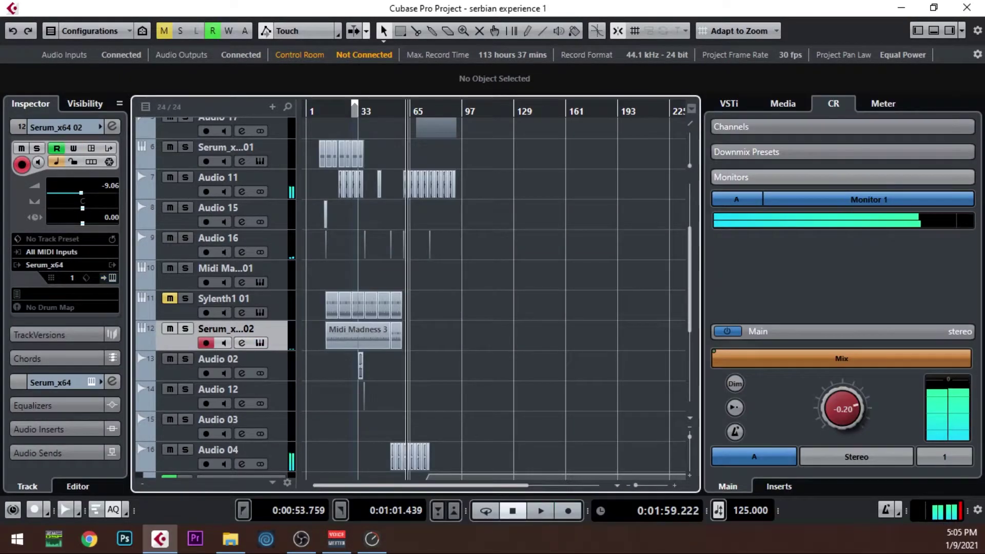
# Step: Show the Serum_x64 02 track's automation lane and set its parameter to Serum_x64 - Fil Cutoff
pyautogui.press('h')
pyautogui.press('h')
pyautogui.press('h')
pyautogui.press('h')
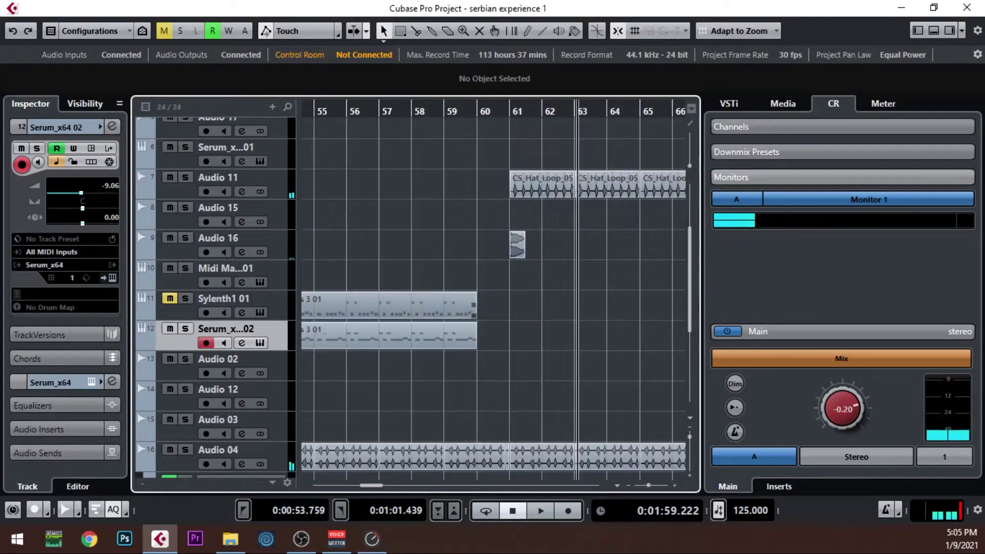
pyautogui.press('g')
pyautogui.click(142, 342)
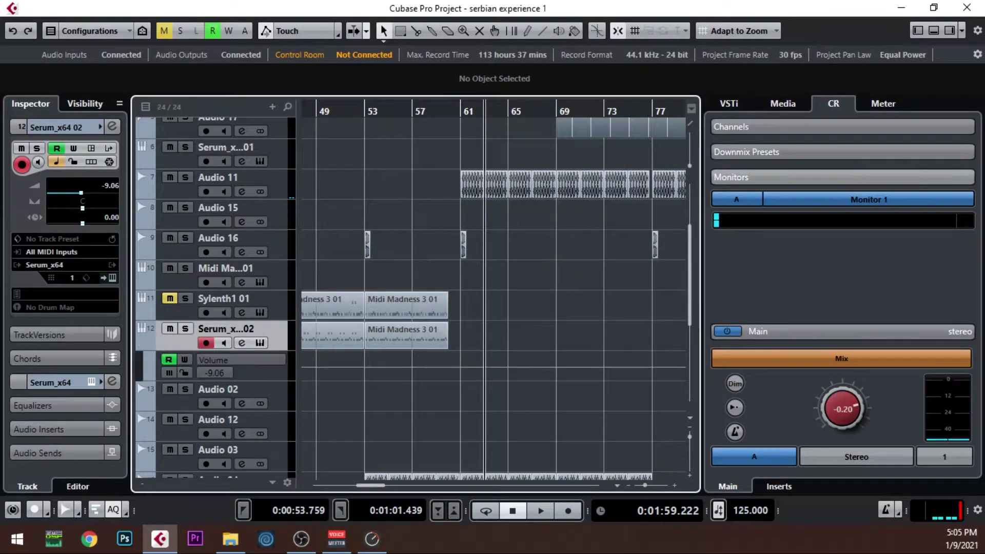
pyautogui.press('g')
pyautogui.press('g')
pyautogui.click(216, 359)
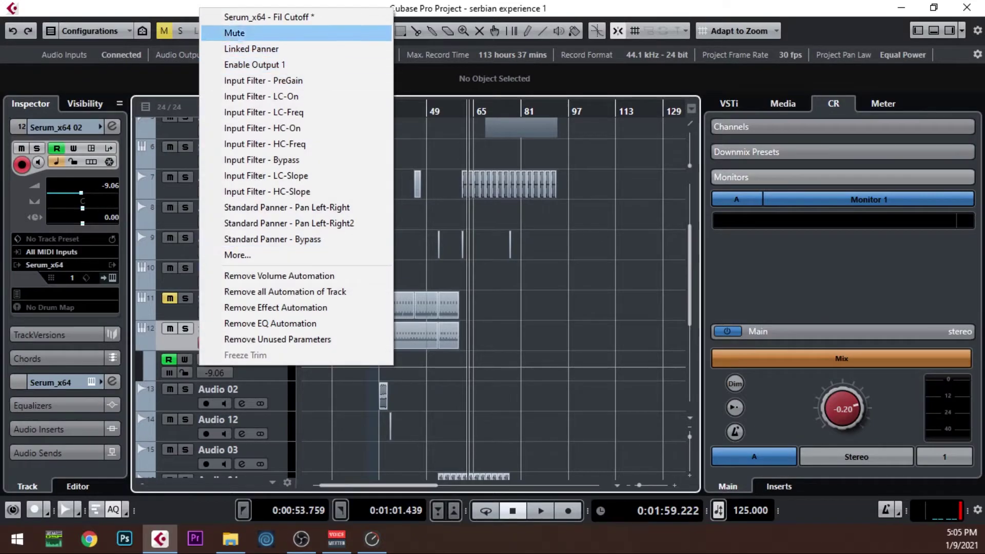
pyautogui.click(267, 17)
pyautogui.press('h')
pyautogui.press('h')
pyautogui.press('h')
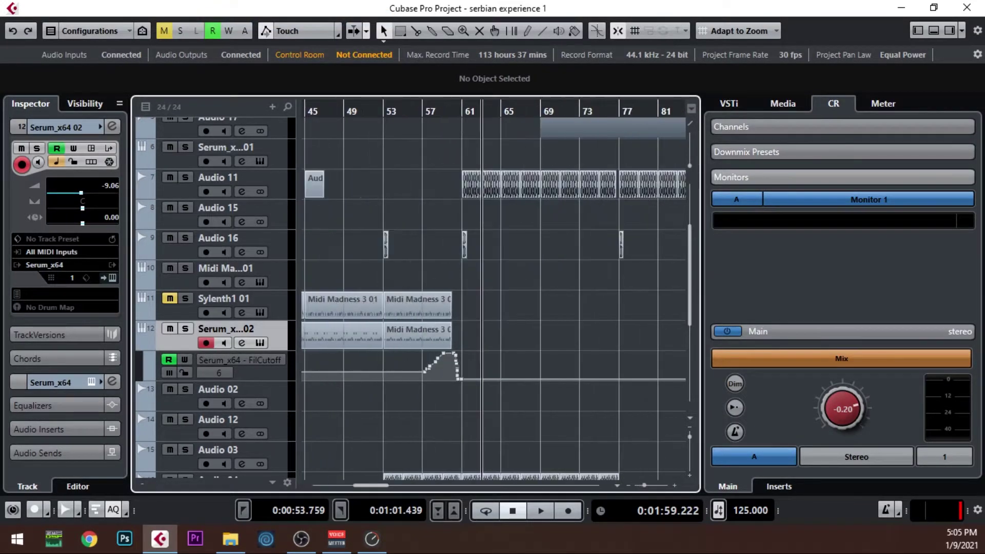
# Step: Reshape the Fil Cutoff automation into a straight rise from bar 53 to about bar 59, deleting the intermediate points and the final drop
pyautogui.click(334, 371)
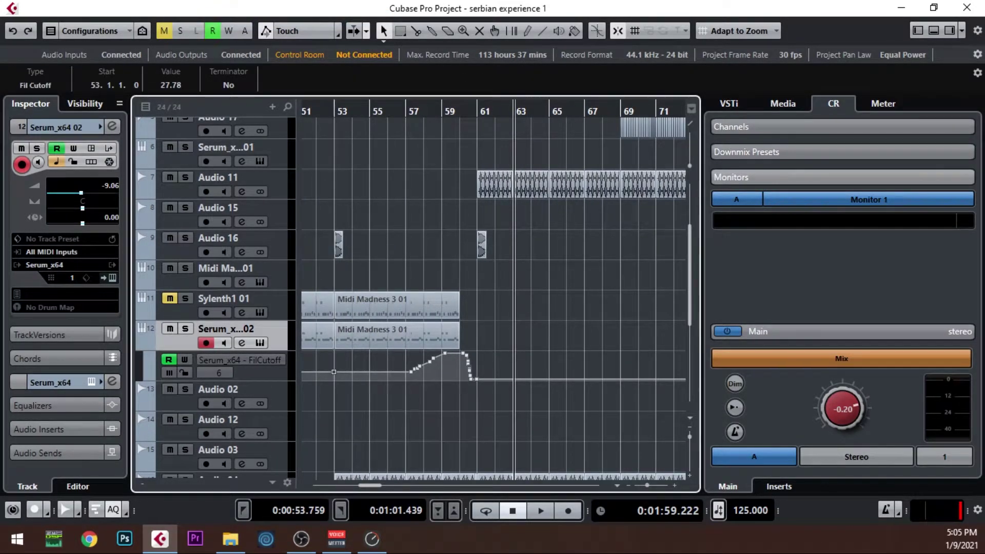
pyautogui.moveTo(432, 381); pyautogui.dragTo(409, 353)
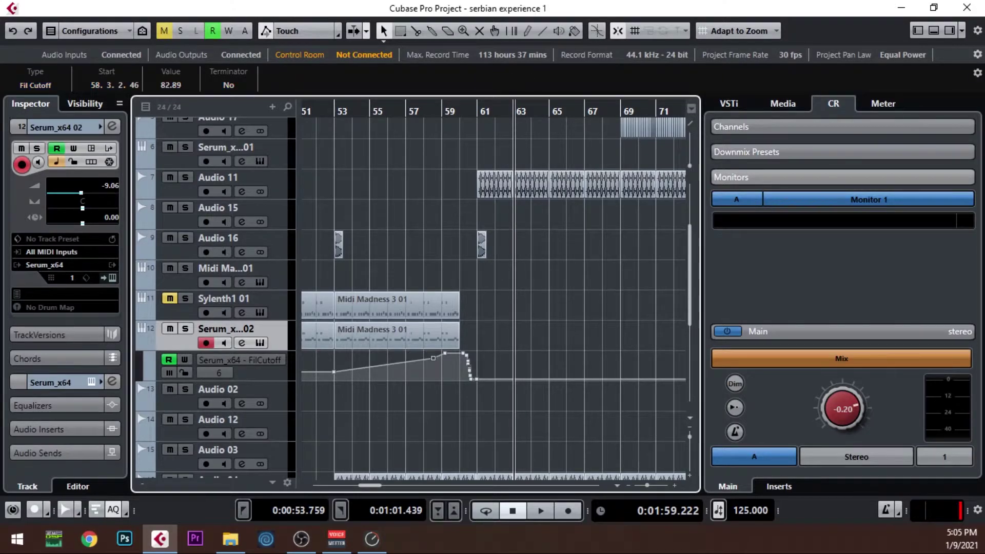
pyautogui.moveTo(494, 371); pyautogui.dragTo(465, 342)
pyautogui.press('Delete')
# Step: Play the arrangement from about bar 52 to check the filter cutoff rise and the section that follows it
pyautogui.click(318, 112)
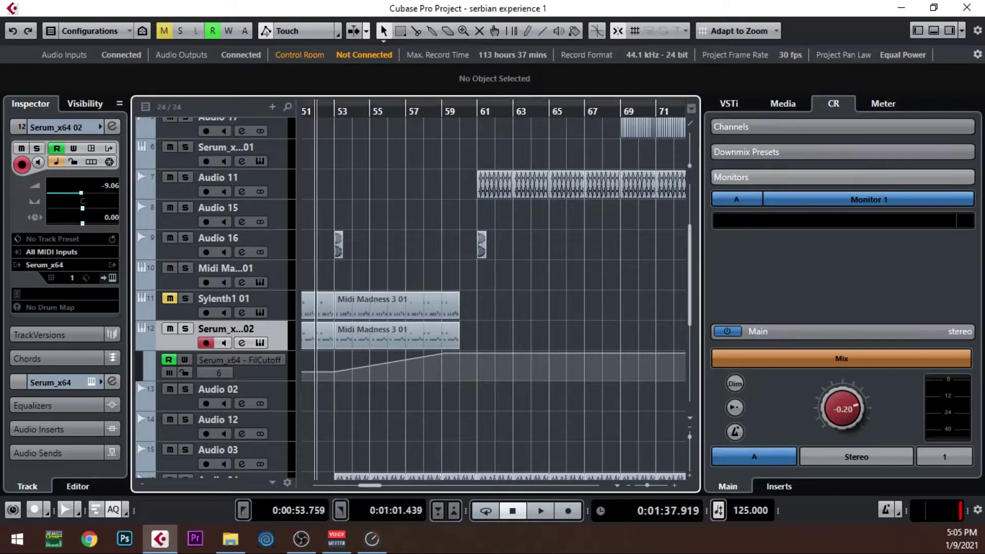
pyautogui.press('space')
pyautogui.scroll(-2, 385, 289)
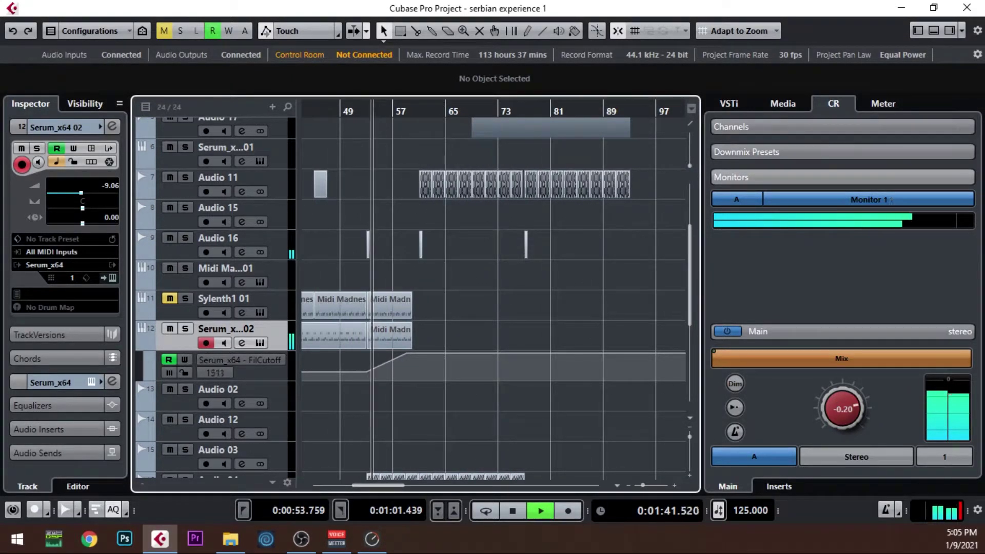
pyautogui.scroll(-3, 398, 265)
pyautogui.scroll(4, 398, 265)
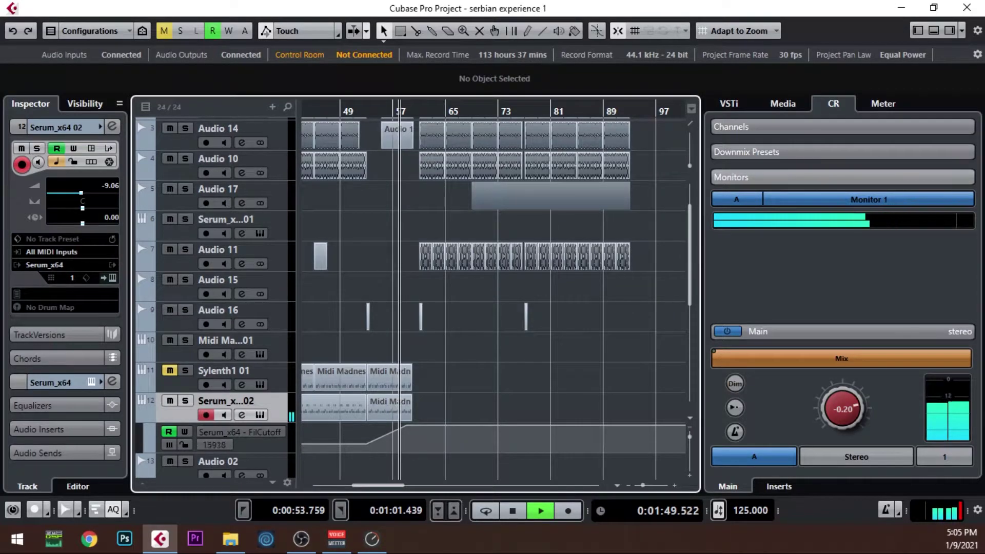
pyautogui.press('h')
pyautogui.press('h')
pyautogui.press('h')
pyautogui.press('h')
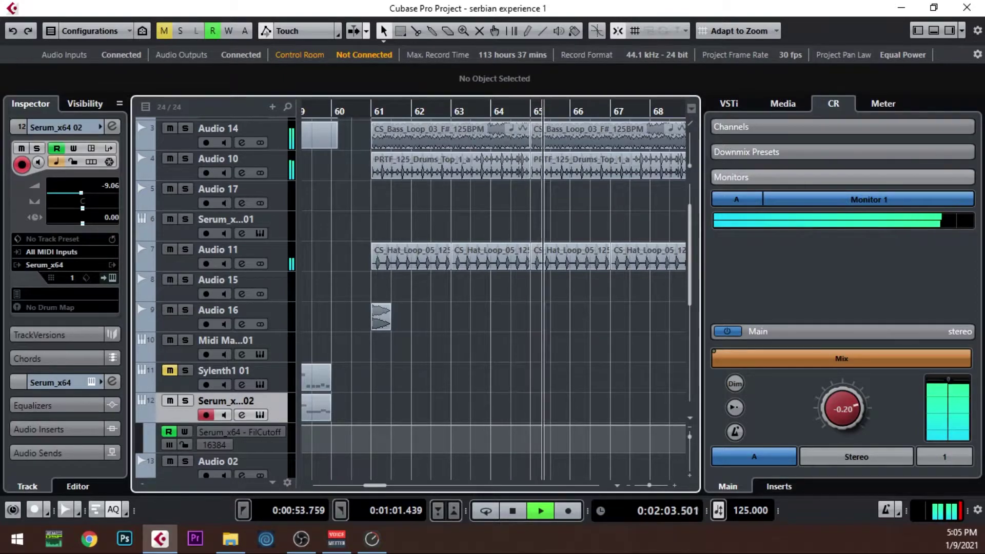
pyautogui.press('g')
pyautogui.press('g')
pyautogui.press('g')
pyautogui.press('g')
pyautogui.press('g')
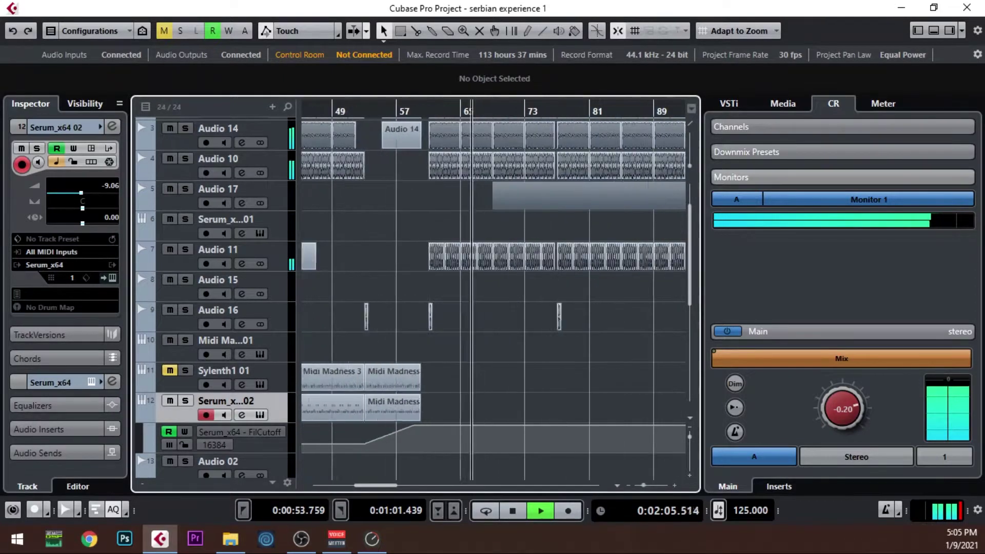
# Step: Replay the Serum melody from about bar 46, stop playback, and select the crash event at bar 37 on Audio 16
pyautogui.click(330, 111)
pyautogui.press('space')
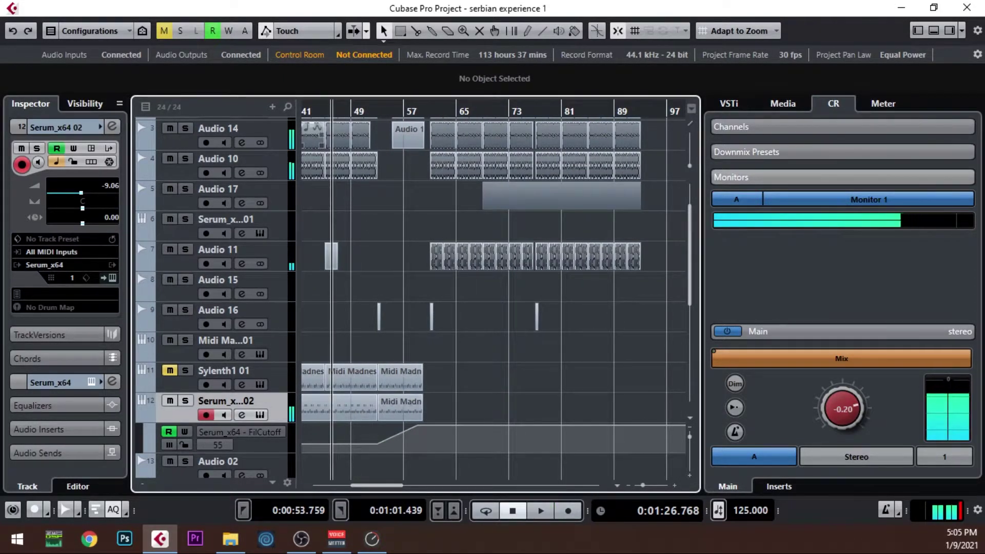
pyautogui.press('space')
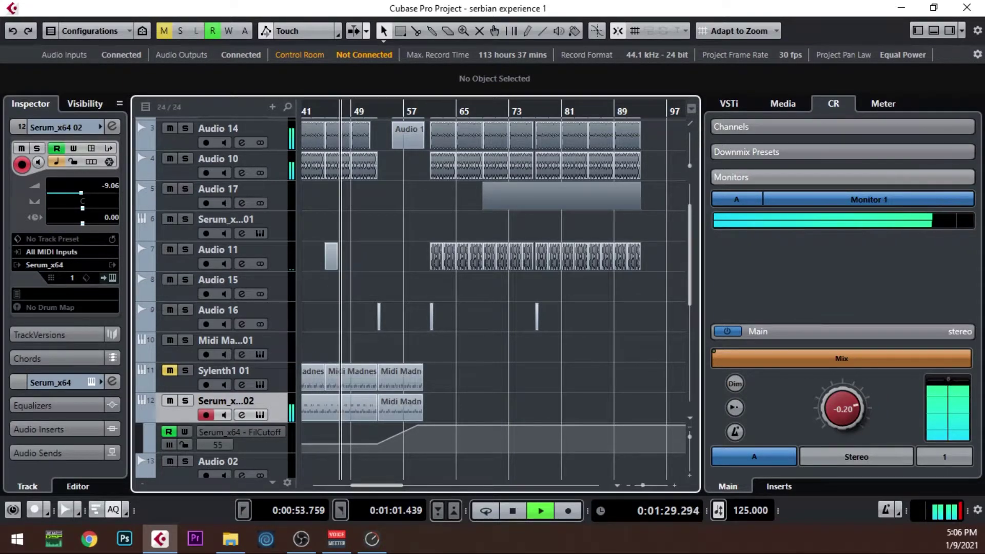
pyautogui.hscroll(-6, 347, 317)
pyautogui.click(348, 316)
pyautogui.press('space')
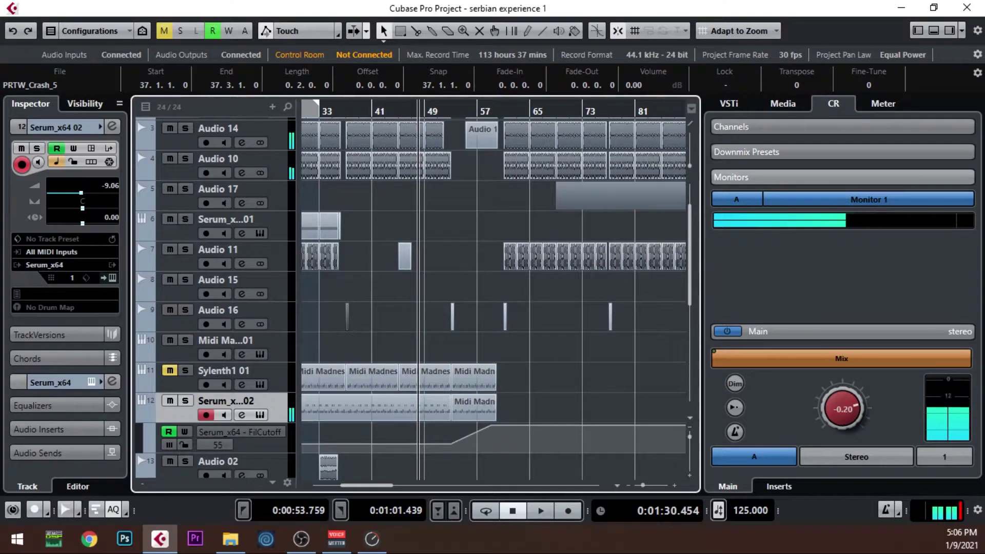
# Step: Open the Serum_x64 02 channel settings and load FabFilter Pro-Q 3 in insert slot 12
pyautogui.click(241, 415)
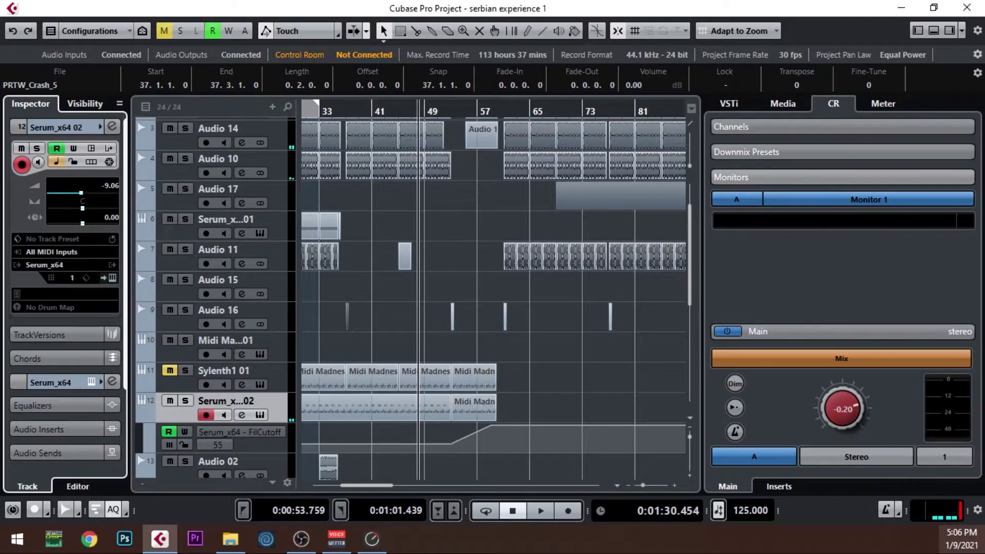
pyautogui.click(242, 415)
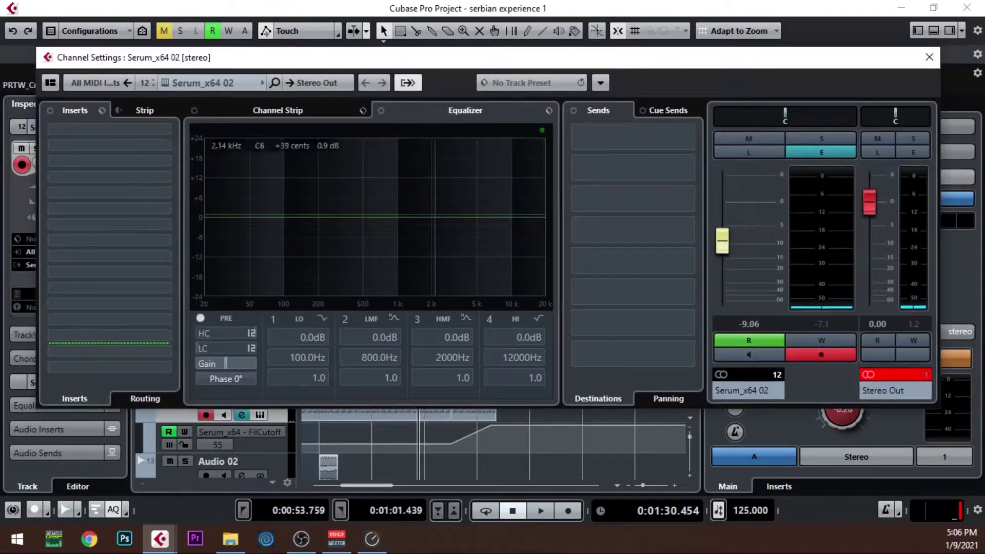
pyautogui.click(109, 336)
pyautogui.write('f')
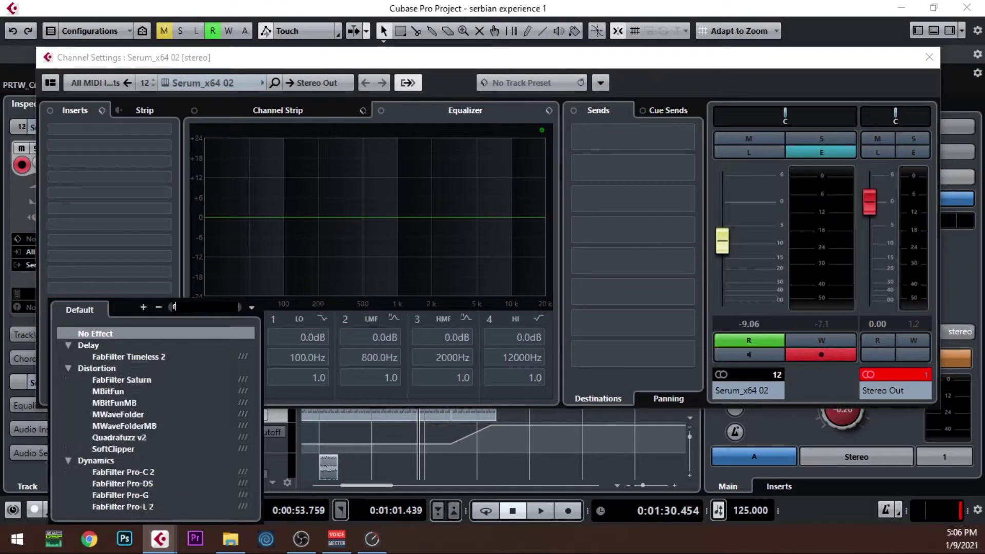
pyautogui.write('ab fi')
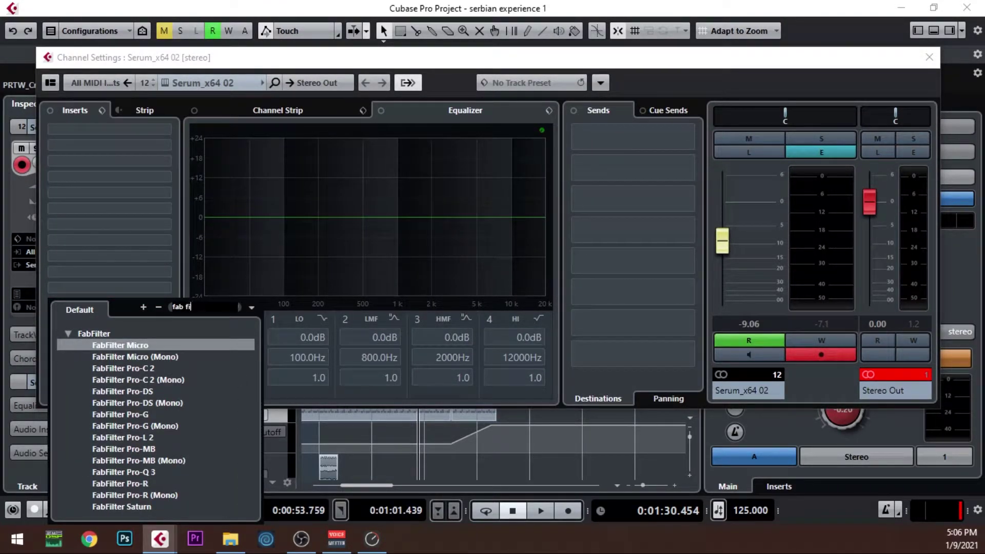
pyautogui.write('lter')
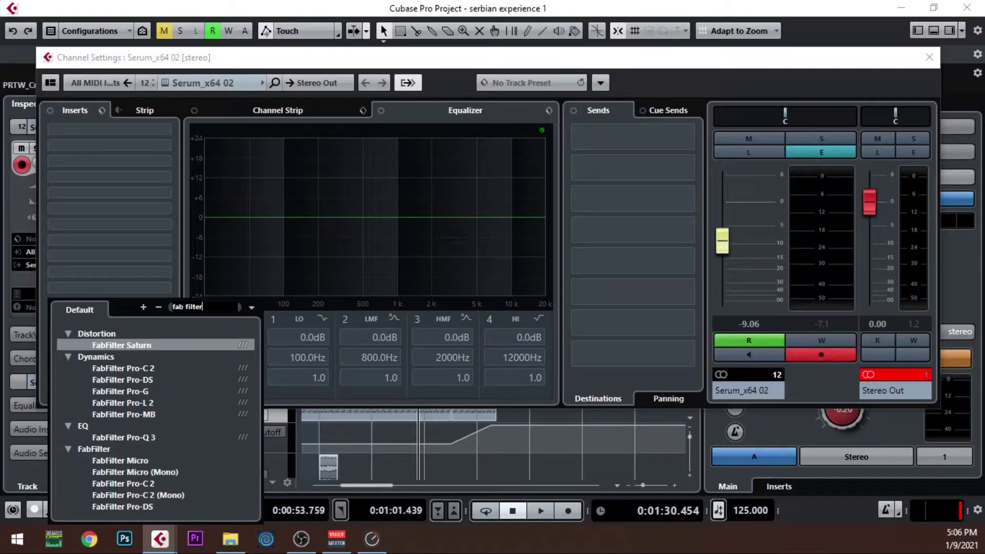
pyautogui.doubleClick(143, 437)
# Step: Add a Pro-Q 3 band at about 48 Hz, make it a 36 dB/oct Low Cut, and move the EQ window clear
pyautogui.moveTo(218, 239); pyautogui.dragTo(231, 377)
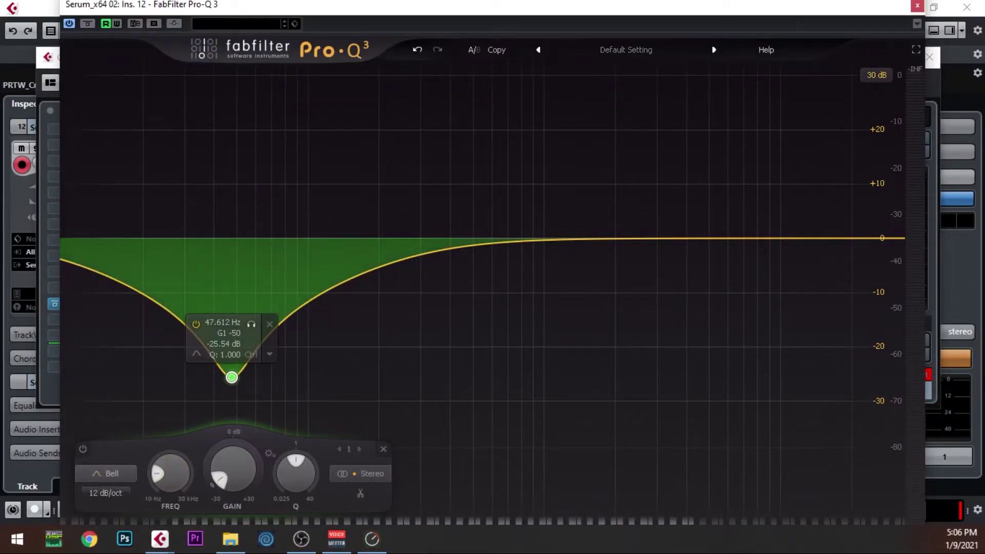
pyautogui.click(110, 473)
pyautogui.click(103, 364)
pyautogui.scroll(4, 106, 493)
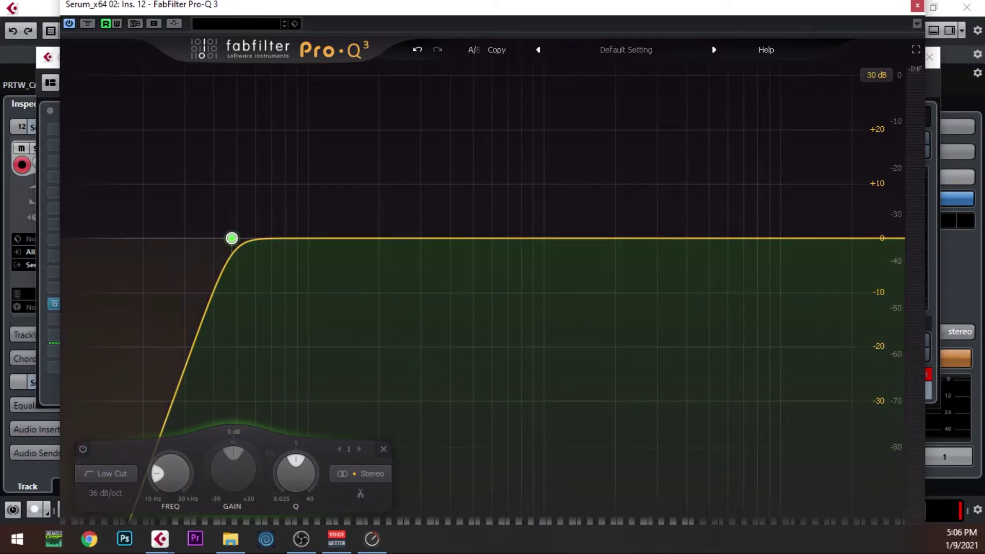
pyautogui.moveTo(354, 5); pyautogui.dragTo(517, 3)
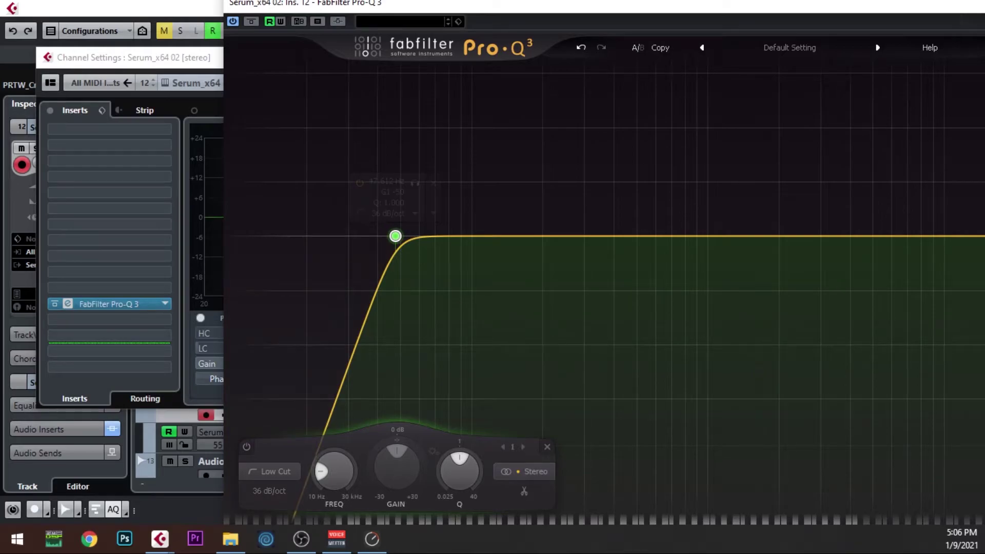
pyautogui.moveTo(461, 3); pyautogui.dragTo(206, 67)
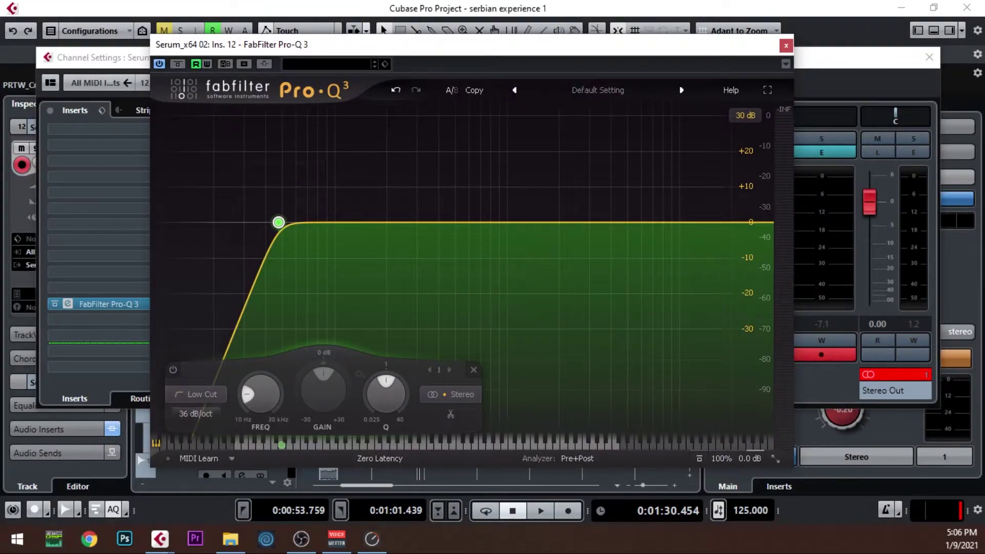
# Step: Raise the Low Cut frequency to 392 Hz with a softer Q of about 0.52, auditioning it during playback
pyautogui.press('space')
pyautogui.moveTo(278, 222); pyautogui.dragTo(389, 240)
pyautogui.press('space')
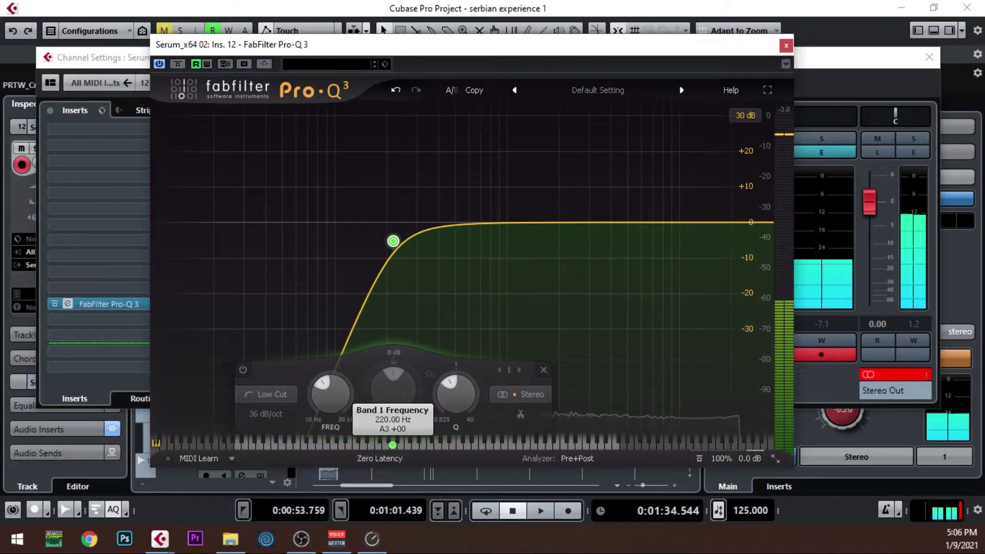
pyautogui.moveTo(389, 444); pyautogui.dragTo(438, 445)
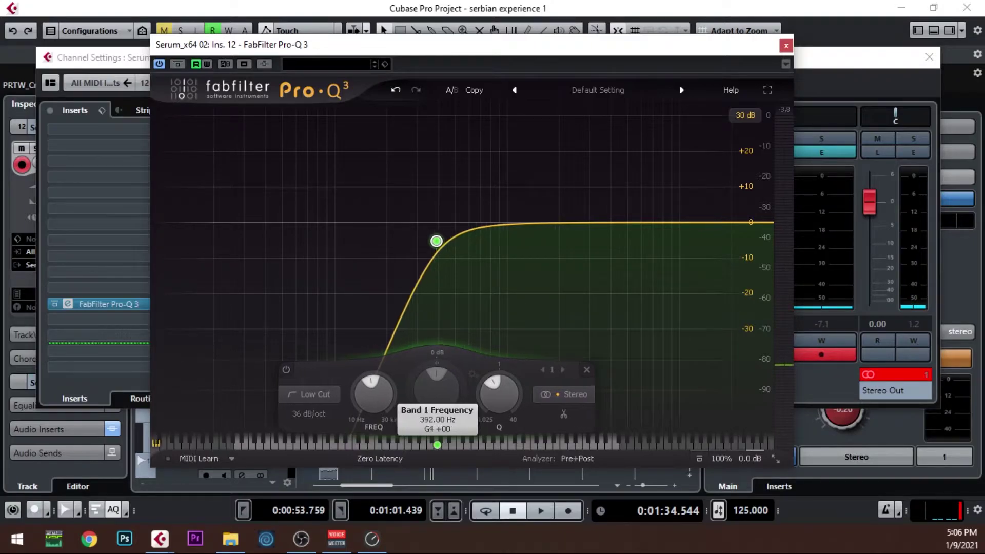
pyautogui.press('space')
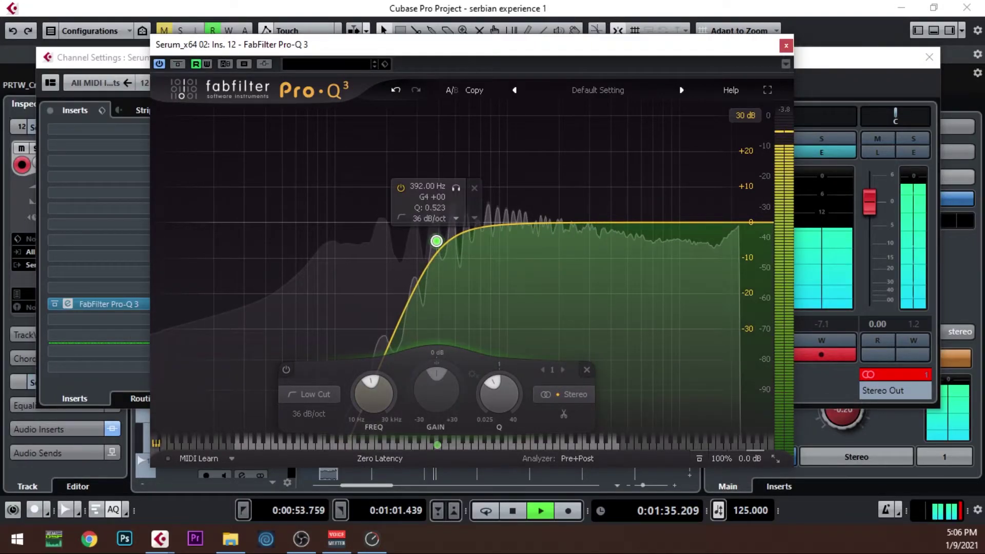
pyautogui.press('space')
# Step: Add a narrow bell band with +30 dB gain and Q 40, and sweep it across the spectrum during playback up to about 22 kHz
pyautogui.moveTo(523, 222); pyautogui.dragTo(523, 152)
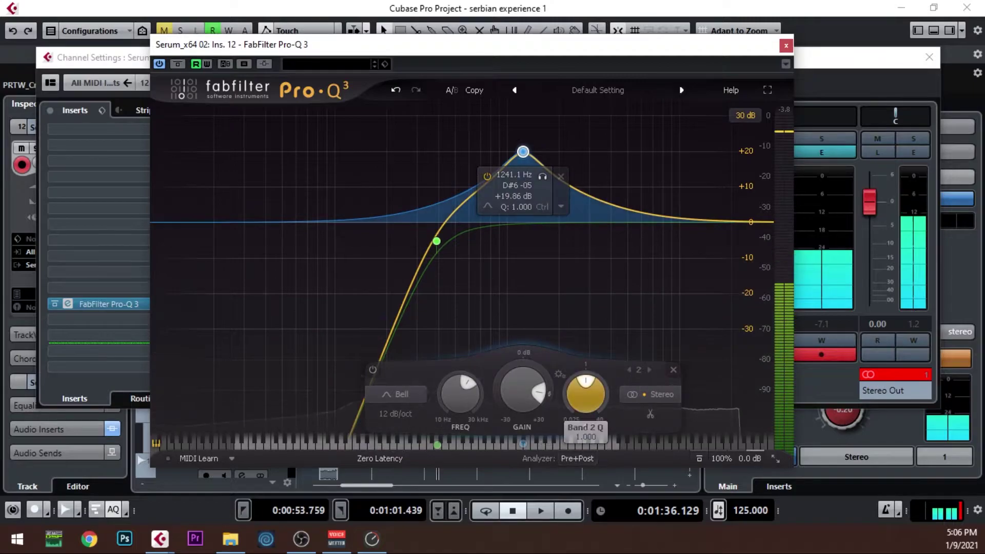
pyautogui.moveTo(586, 393); pyautogui.dragTo(586, 333)
pyautogui.moveTo(523, 152); pyautogui.dragTo(512, 116)
pyautogui.press('space')
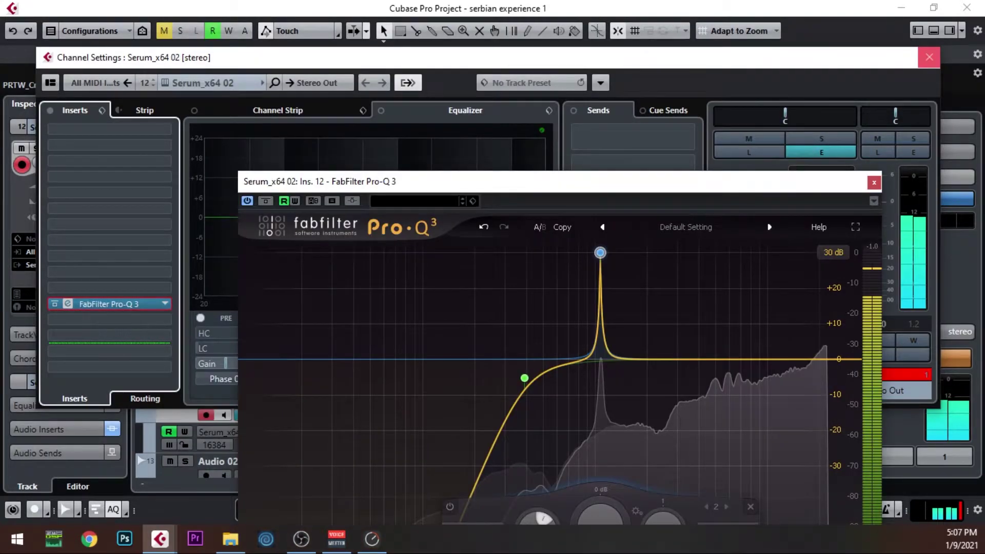
pyautogui.click(929, 57)
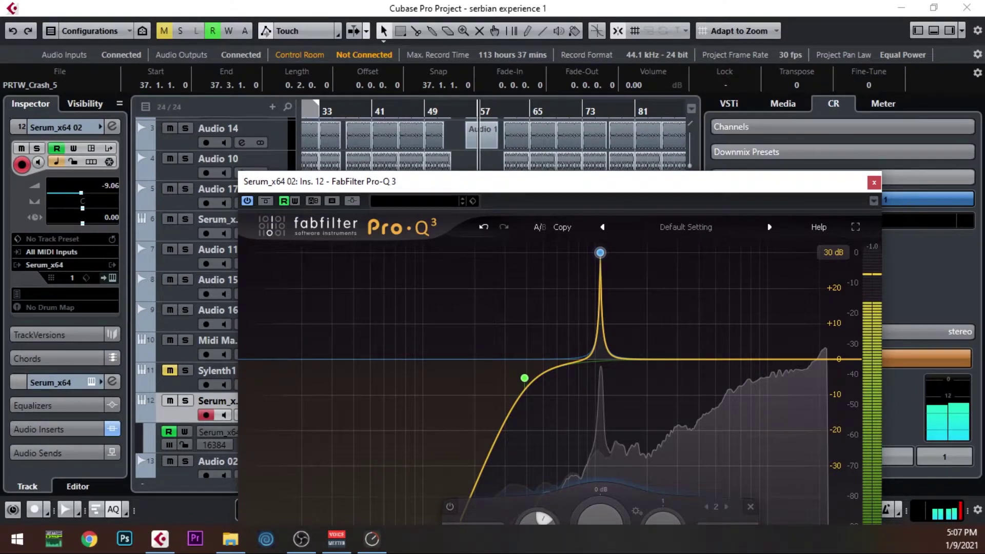
pyautogui.moveTo(600, 252); pyautogui.dragTo(574, 252)
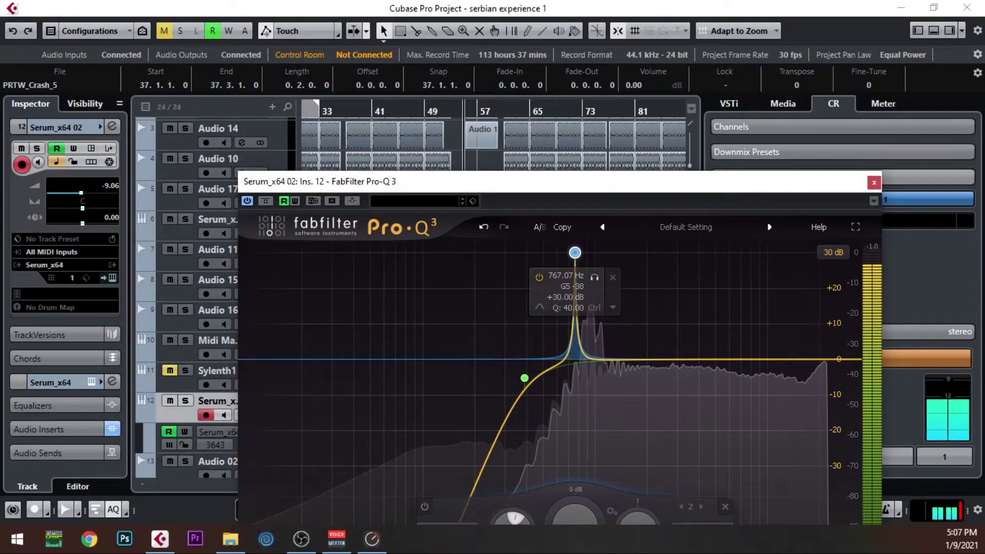
pyautogui.moveTo(574, 252); pyautogui.dragTo(827, 253)
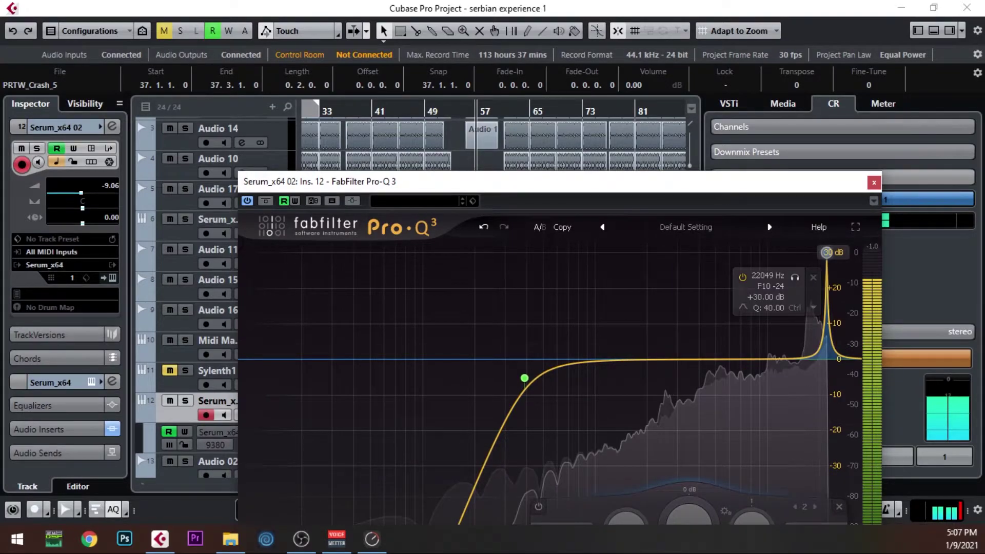
# Step: Remove the second band's boost and turn it into a Brickwall High Cut at about 11 kHz
pyautogui.moveTo(513, 181); pyautogui.dragTo(378, 3)
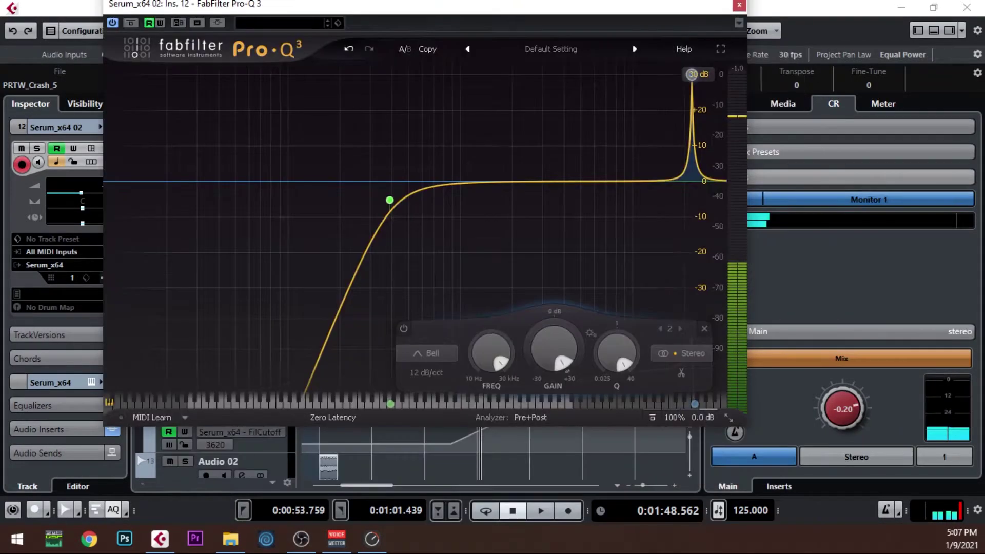
pyautogui.moveTo(692, 74); pyautogui.dragTo(692, 181)
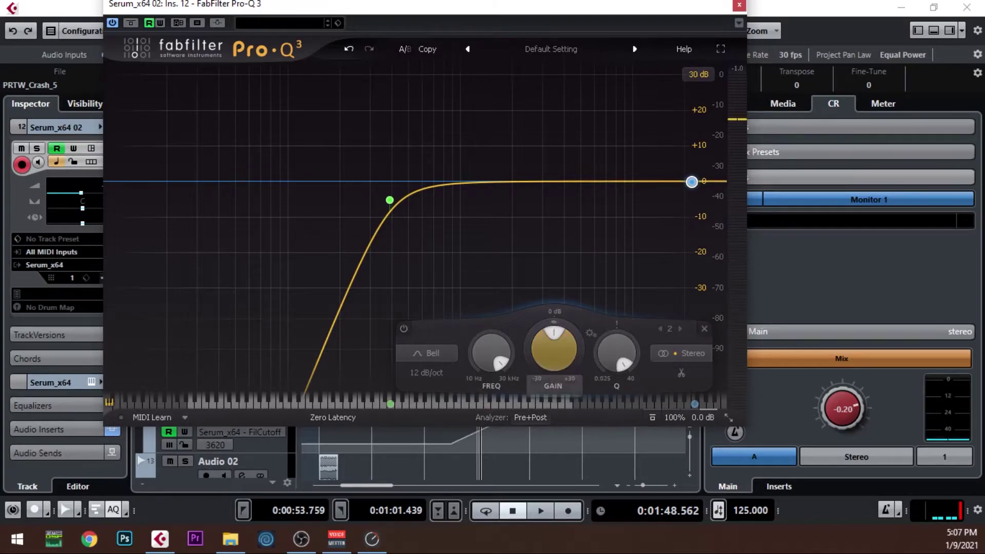
pyautogui.click(428, 353)
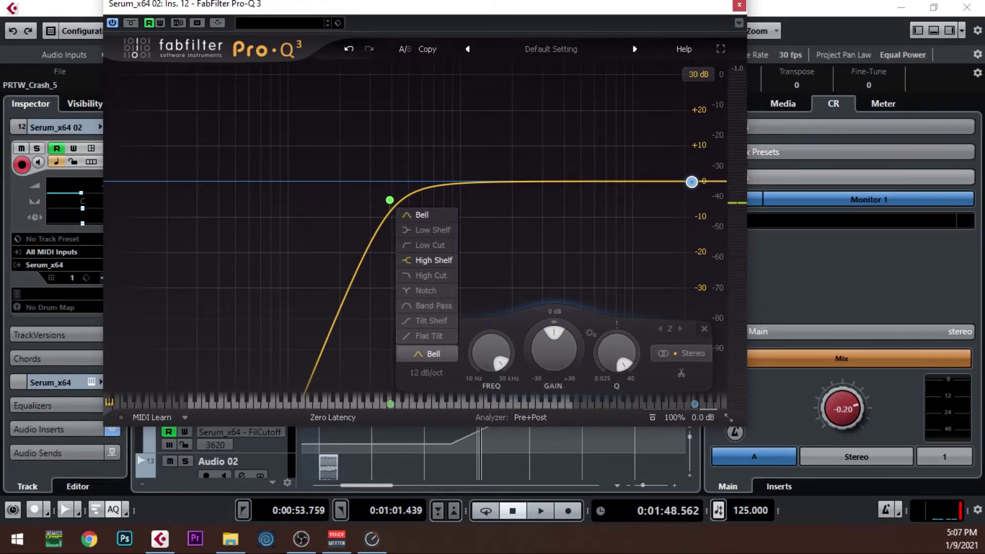
pyautogui.click(431, 275)
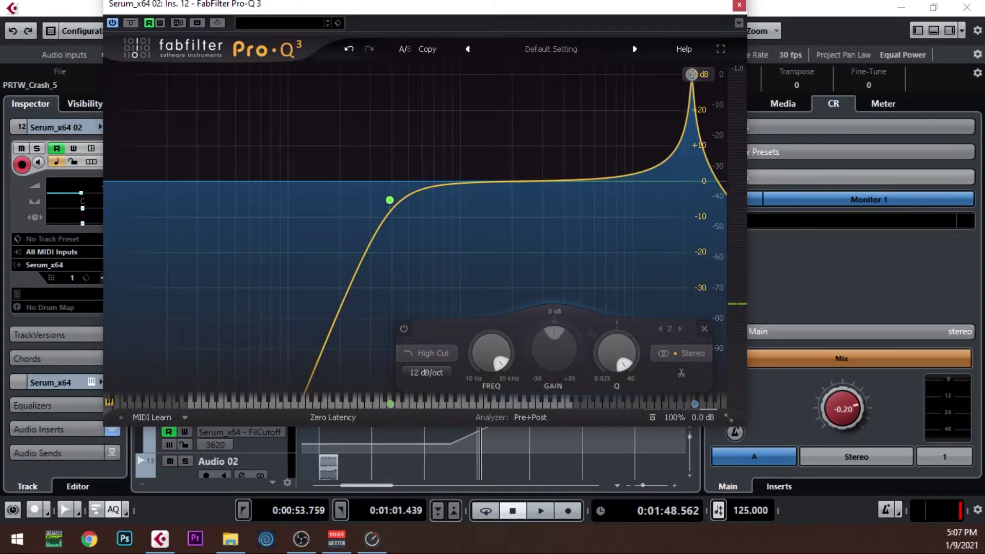
pyautogui.moveTo(692, 74); pyautogui.dragTo(691, 181)
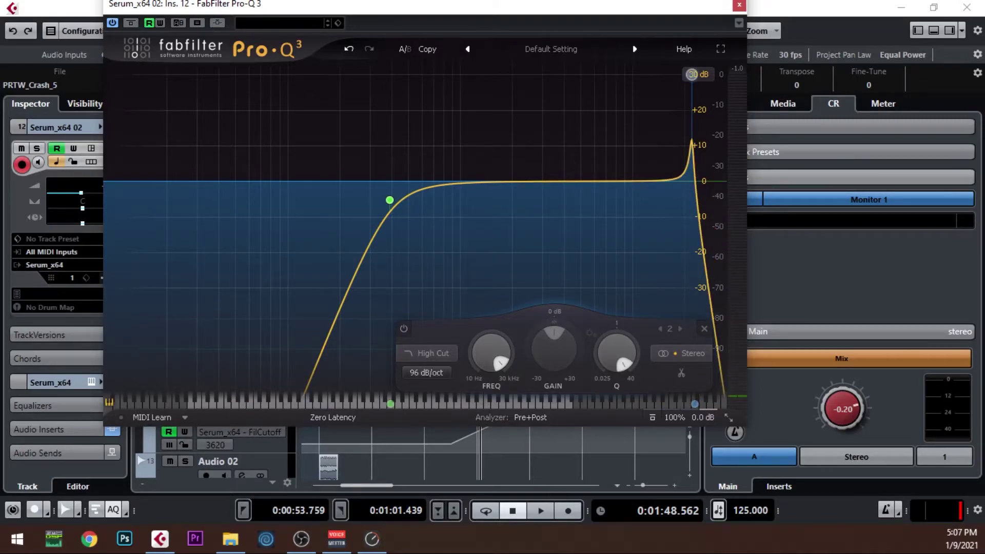
pyautogui.moveTo(491, 352); pyautogui.dragTo(491, 367)
pyautogui.scroll(-1, 427, 373)
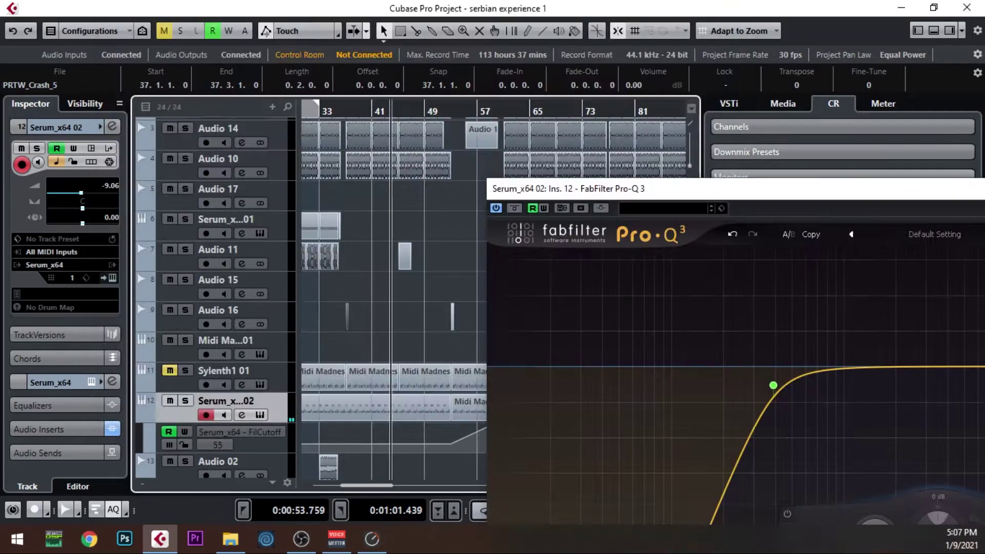
# Step: Solo the Serum_x64 02 track, start playback, and move the Pro-Q 3 window fully into view
pyautogui.press('s')
pyautogui.press('space')
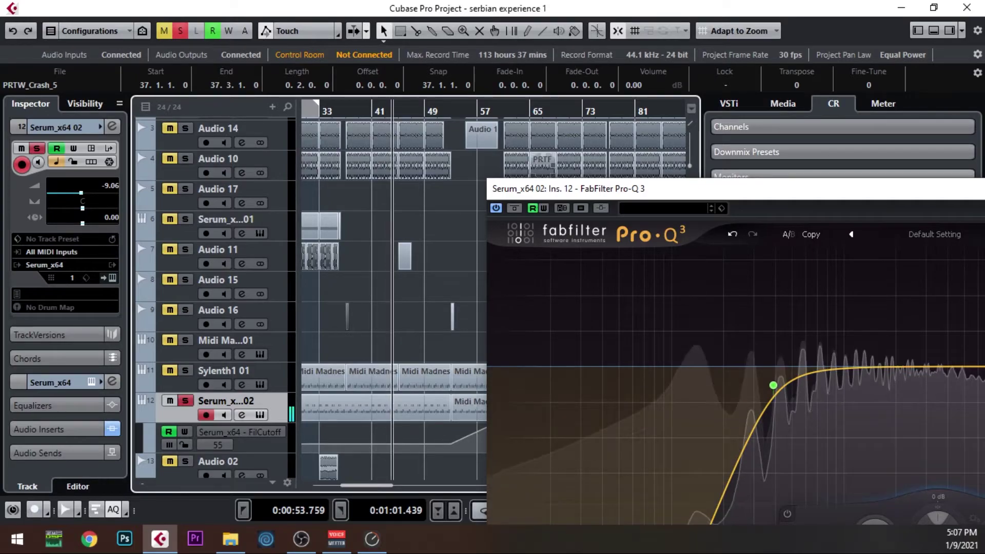
pyautogui.moveTo(691, 189); pyautogui.dragTo(303, 27)
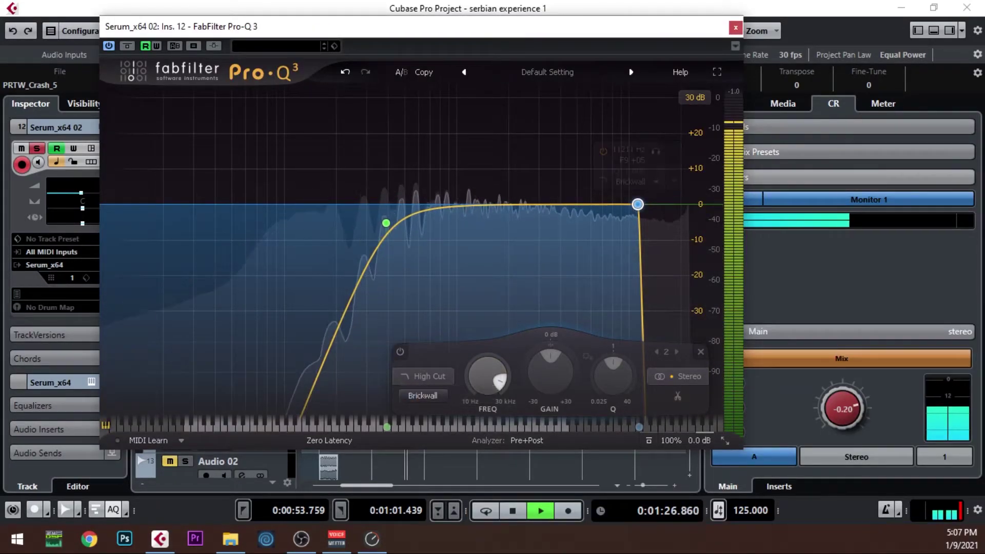
# Step: Set the High Cut band's slope to 96 dB/oct, its Q to about 1.04 and its frequency to about 8316 Hz
pyautogui.click(422, 395)
pyautogui.click(436, 376)
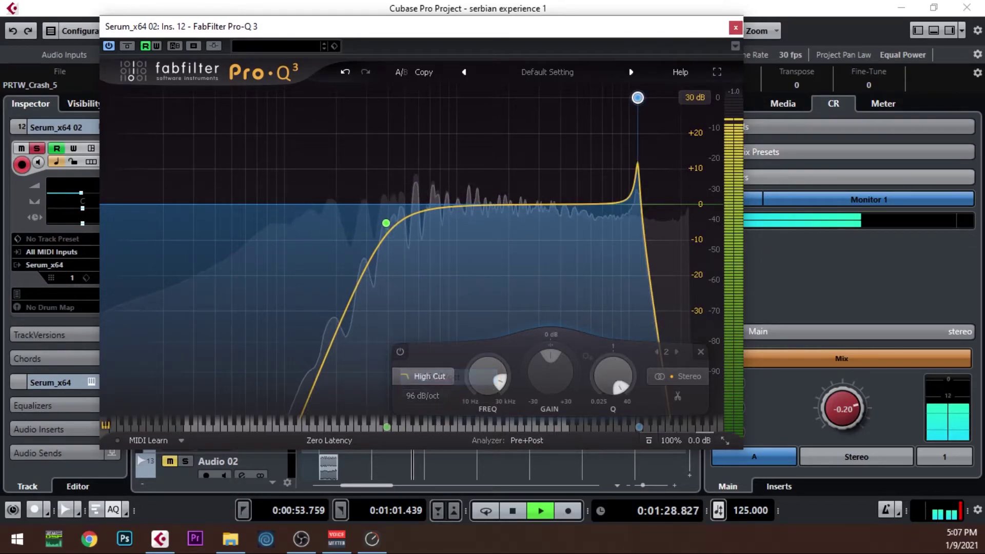
pyautogui.scroll(-5, 613, 376)
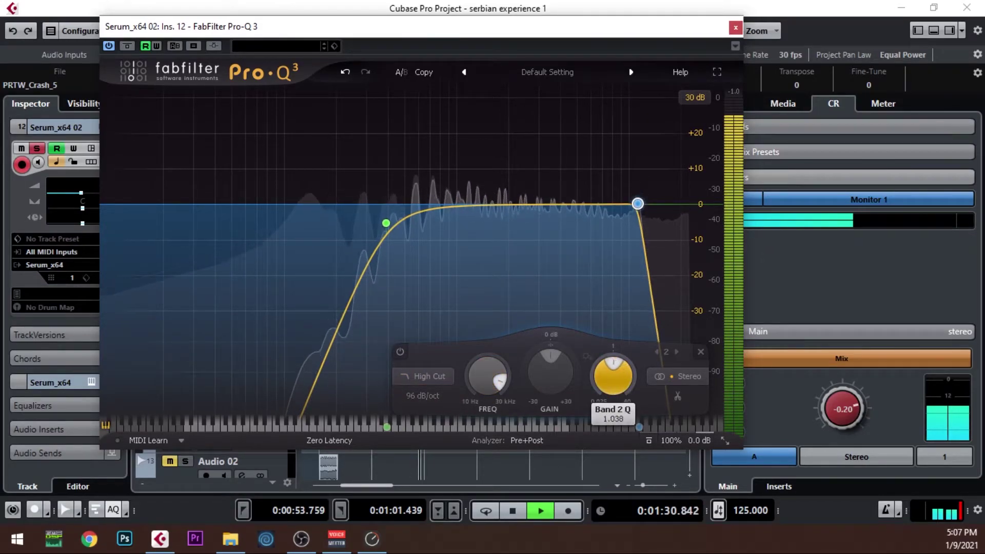
pyautogui.scroll(-3, 487, 376)
pyautogui.scroll(-2, 487, 376)
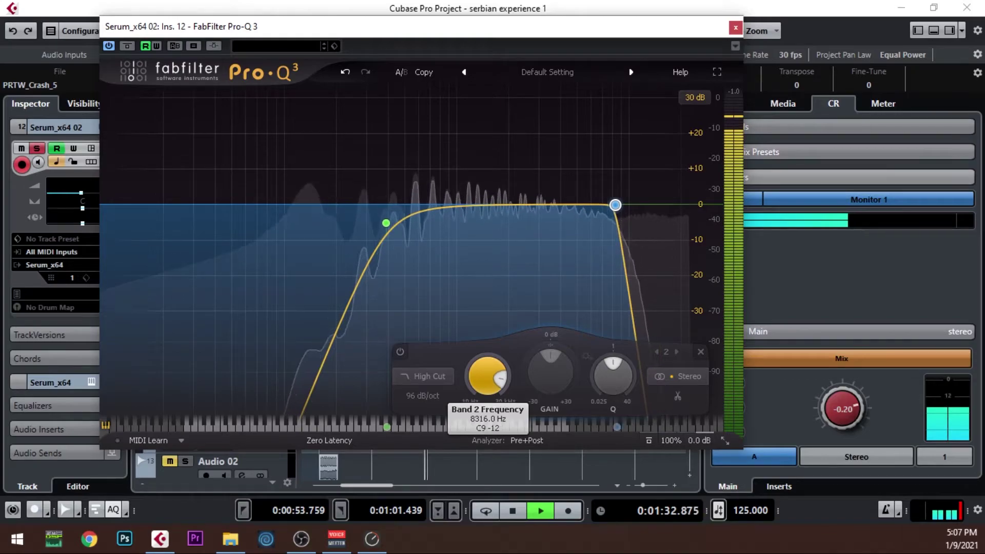
# Step: Turn the second band into a Bell at about 20 kHz with slightly reduced gain and a downward dynamic range, and close the EQ
pyautogui.click(426, 376)
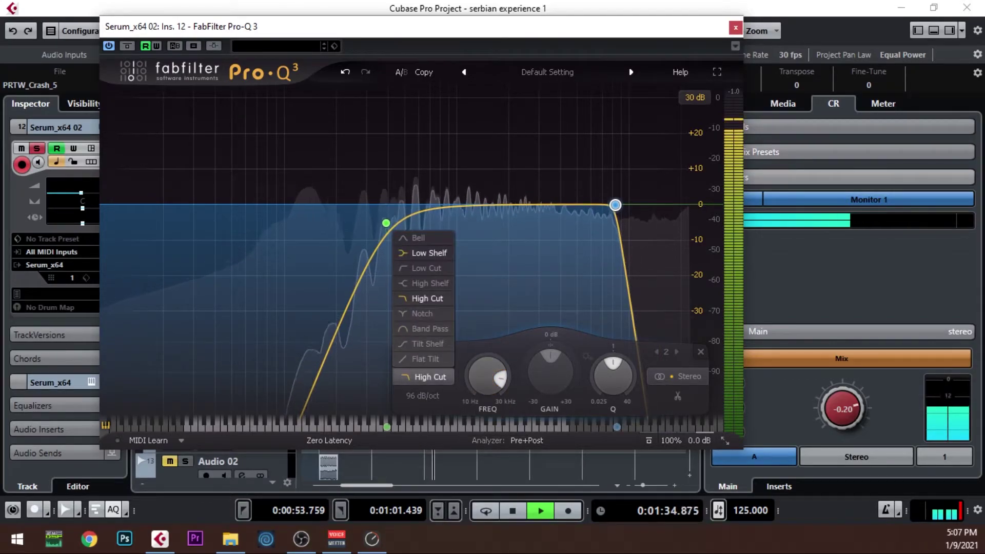
pyautogui.click(418, 238)
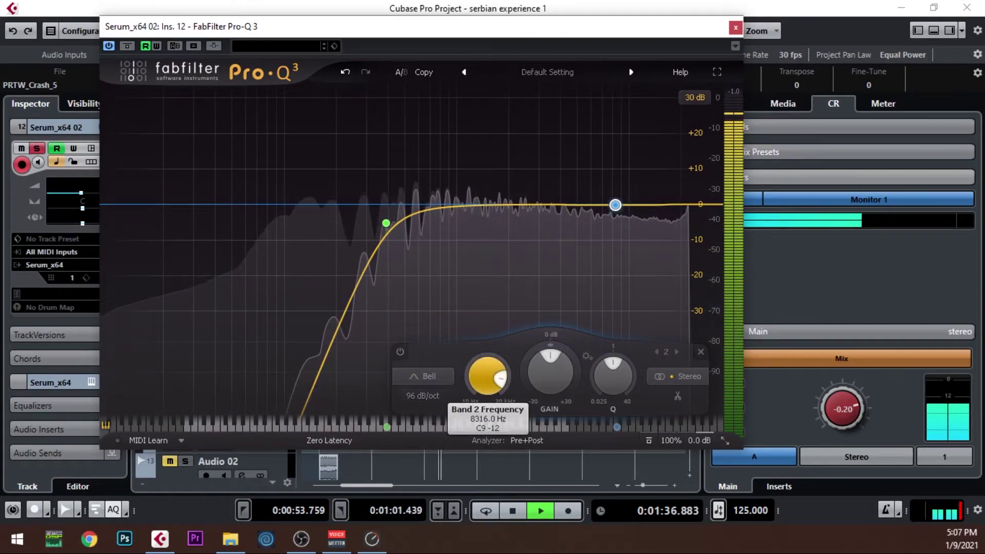
pyautogui.moveTo(488, 376); pyautogui.dragTo(487, 356)
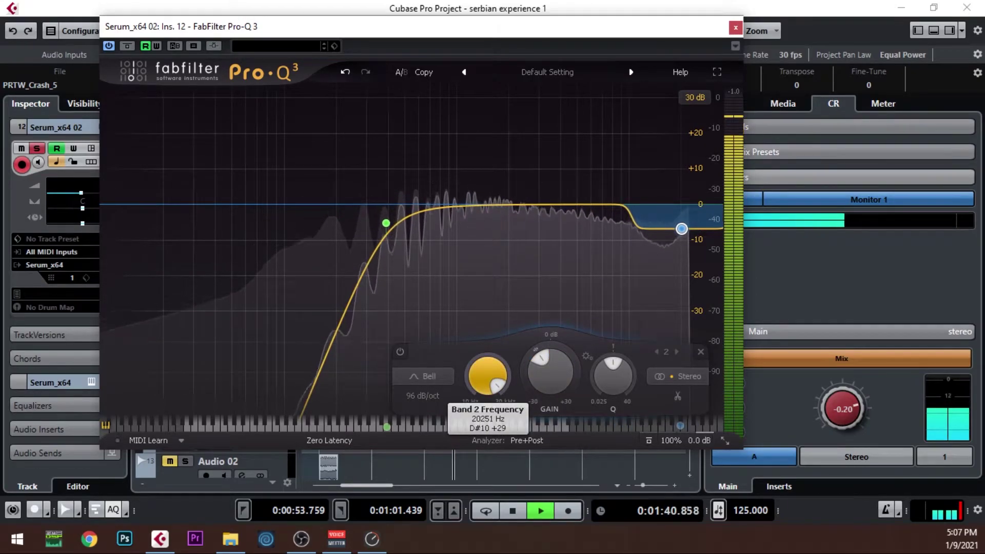
pyautogui.moveTo(550, 371); pyautogui.dragTo(550, 398)
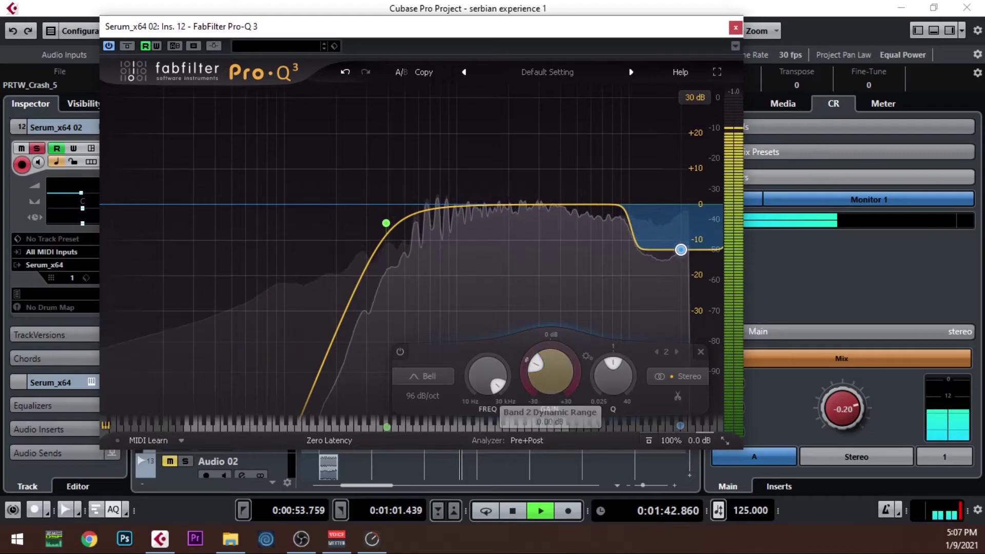
pyautogui.moveTo(524, 367); pyautogui.dragTo(550, 345)
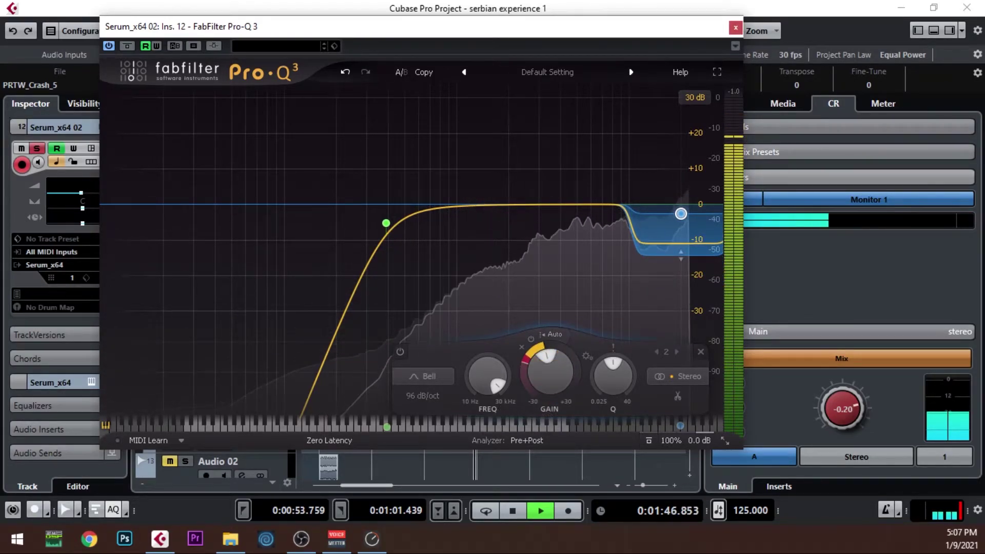
pyautogui.click(736, 28)
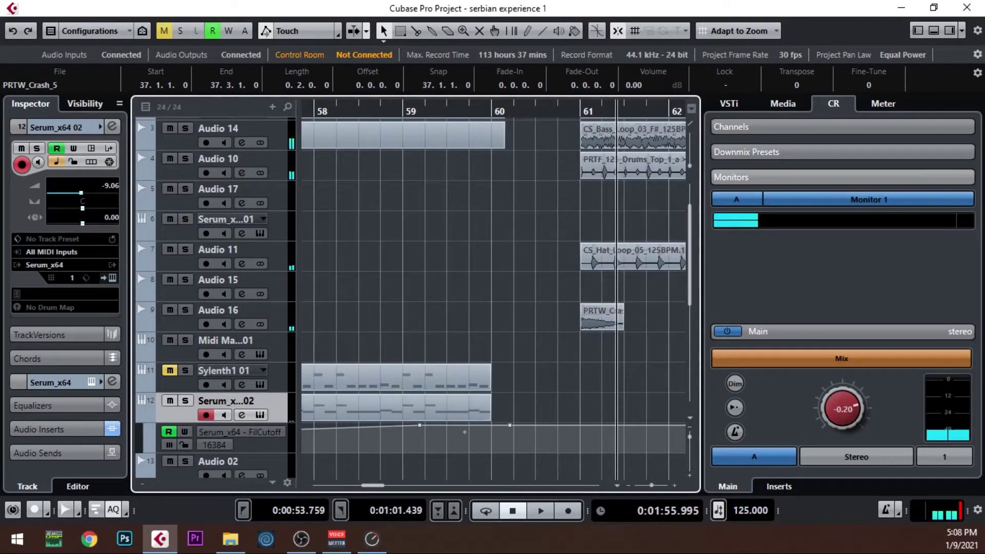
# Step: Put the filter cutoff automation's 100.00 point at bar 60, drop the Serum track's Volume automation to -oo there, and audition it
pyautogui.click(491, 425)
pyautogui.click(419, 425)
pyautogui.click(241, 432)
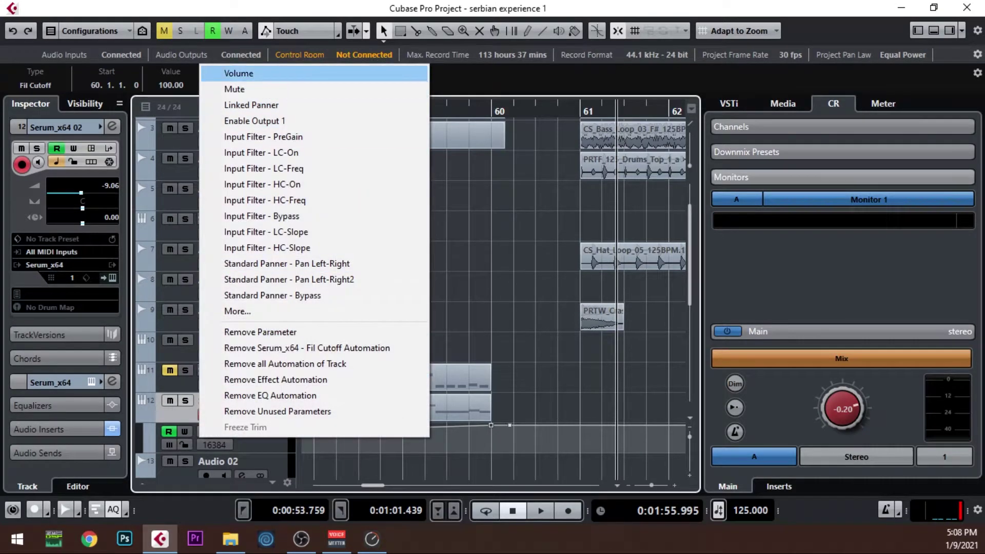
pyautogui.click(225, 70)
pyautogui.click(491, 438)
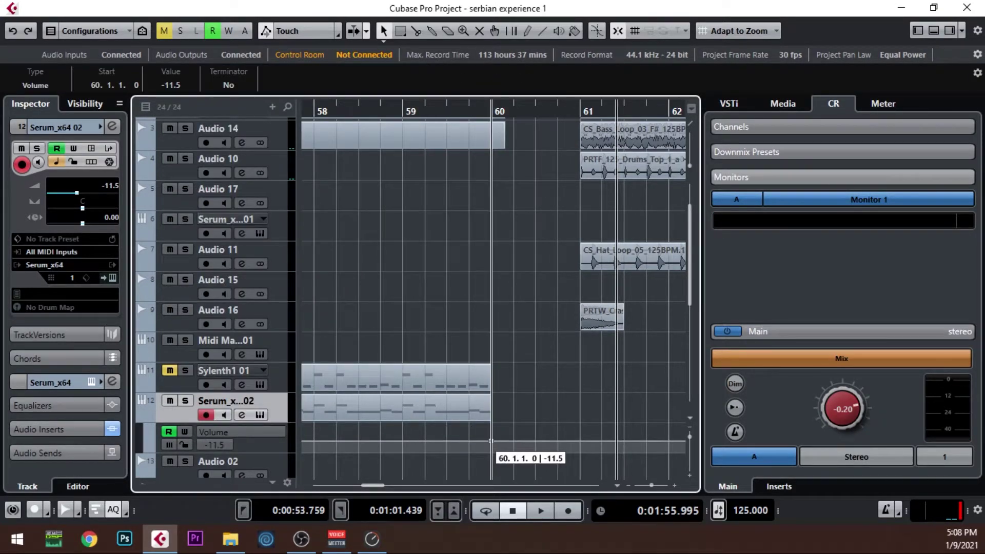
pyautogui.moveTo(491, 437); pyautogui.dragTo(491, 485)
pyautogui.press('space')
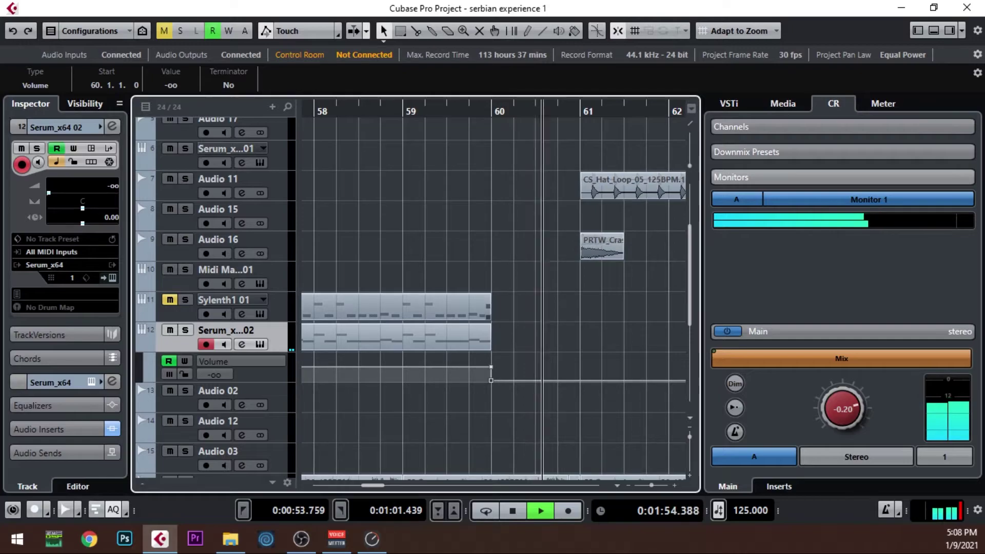
pyautogui.press('space')
# Step: Add a Volume automation point at bar 59 so the Serum track fades out toward bar 60, and play the fade from bar 58
pyautogui.click(404, 369)
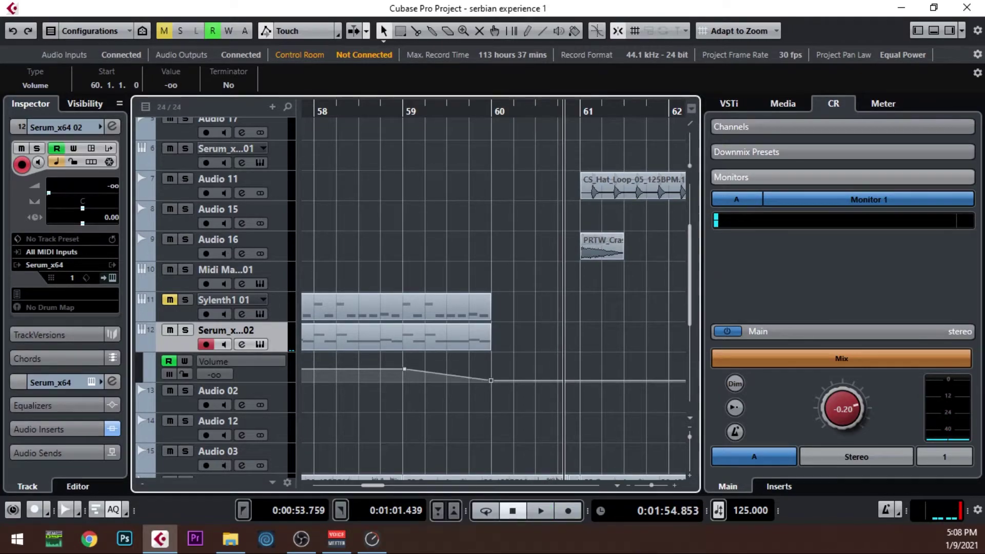
pyautogui.click(336, 109)
pyautogui.press('space')
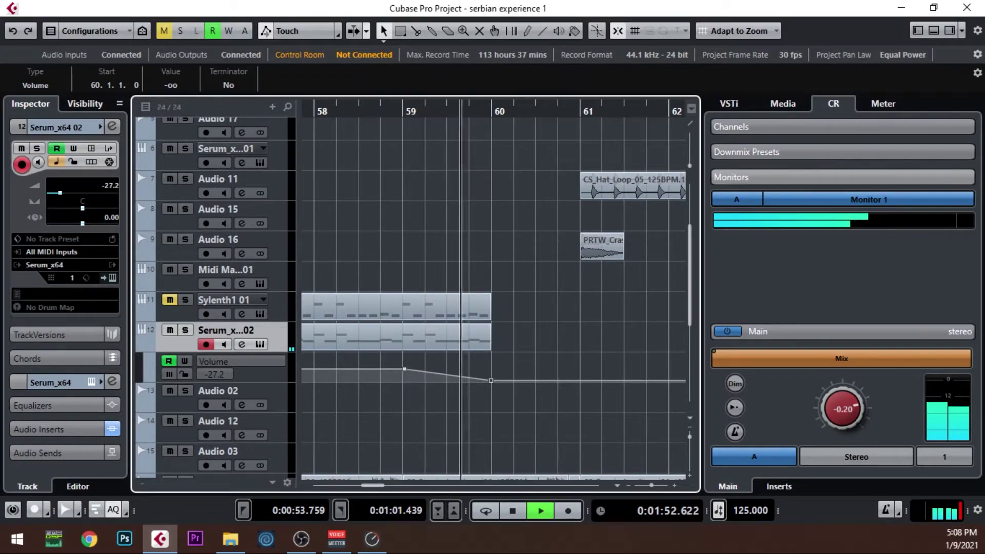
# Step: Play the arrangement from about bar 48 and look over the Serum part together with the other tracks
pyautogui.scroll(-6, 577, 308)
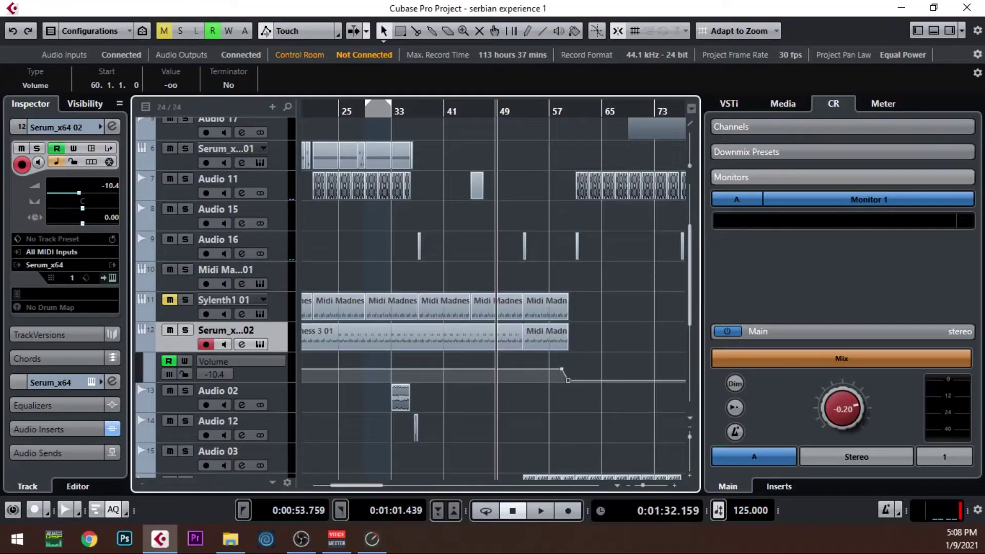
pyautogui.click(461, 337)
pyautogui.scroll(-5, 461, 337)
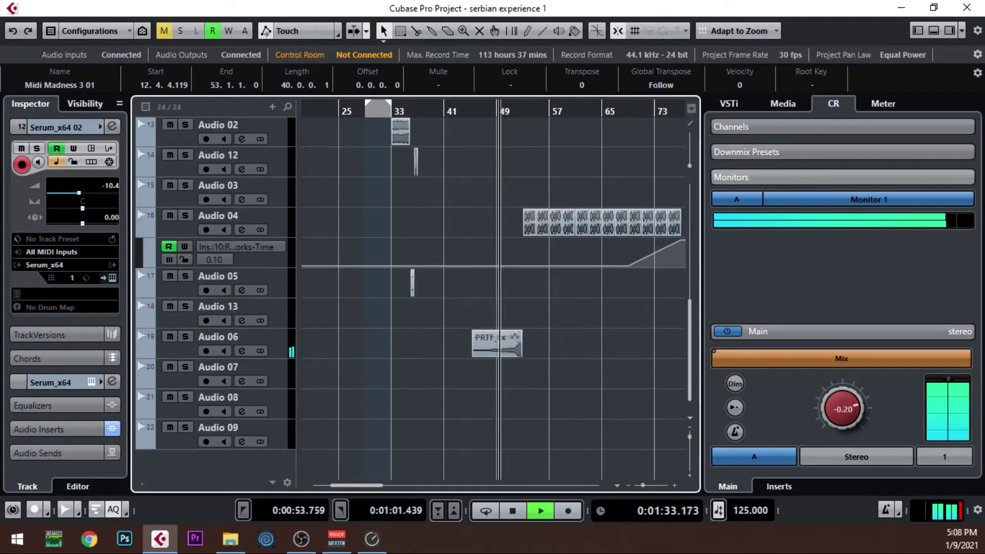
pyautogui.click(543, 218)
pyautogui.scroll(5, 542, 218)
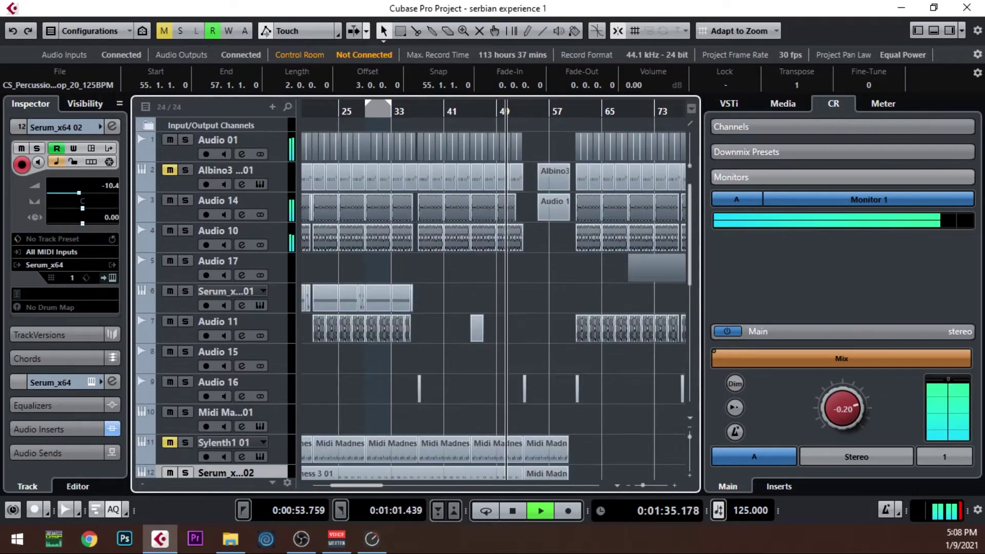
pyautogui.press('space')
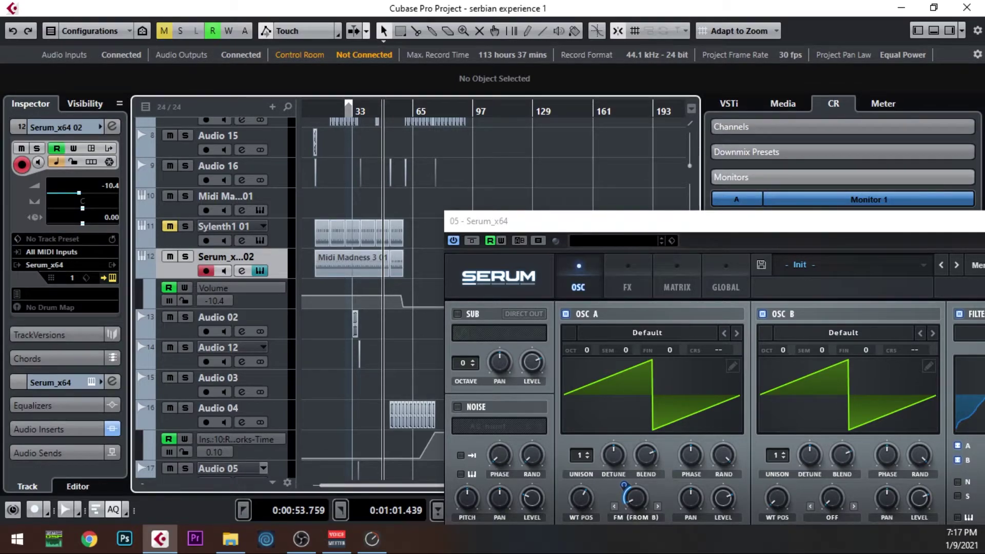
# Step: Enable Serum's Distortion effect, choose the Zero-Square type and raise its Drive to 100%
pyautogui.click(627, 280)
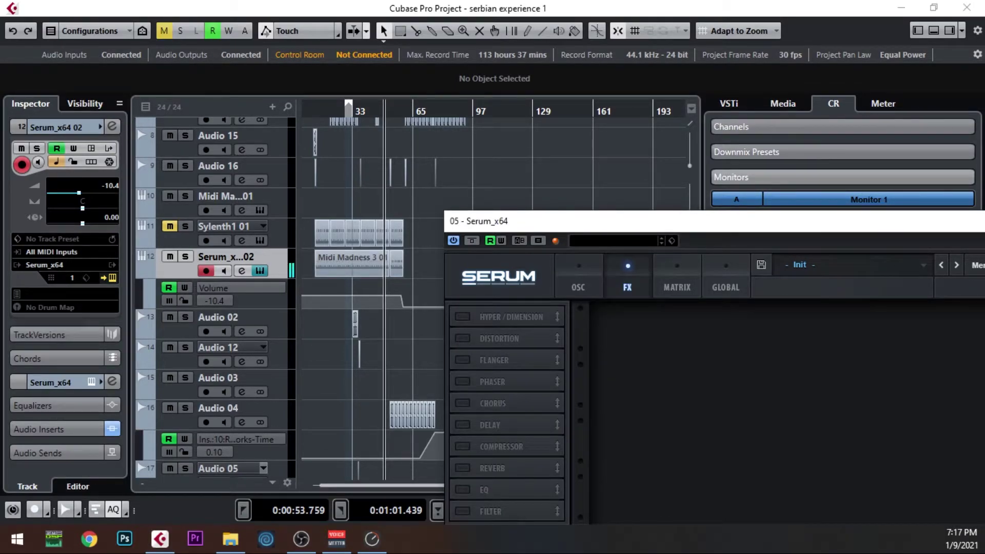
pyautogui.click(462, 338)
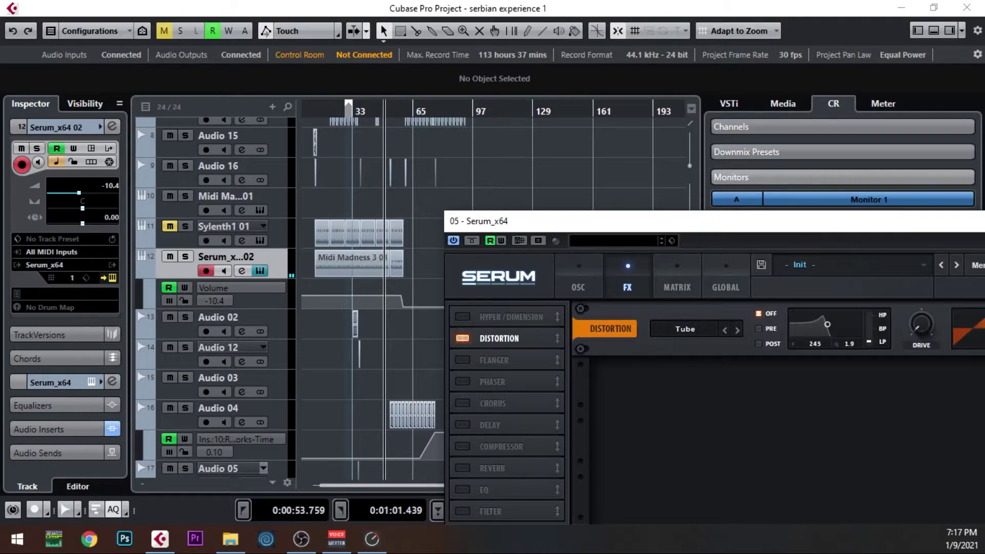
pyautogui.moveTo(564, 221); pyautogui.dragTo(292, 104)
pyautogui.click(412, 212)
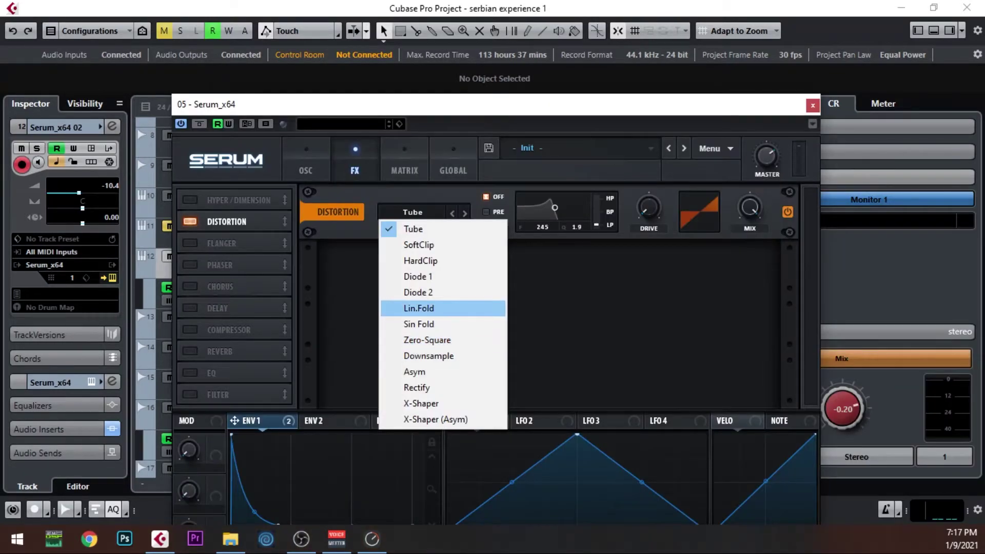
pyautogui.click(428, 339)
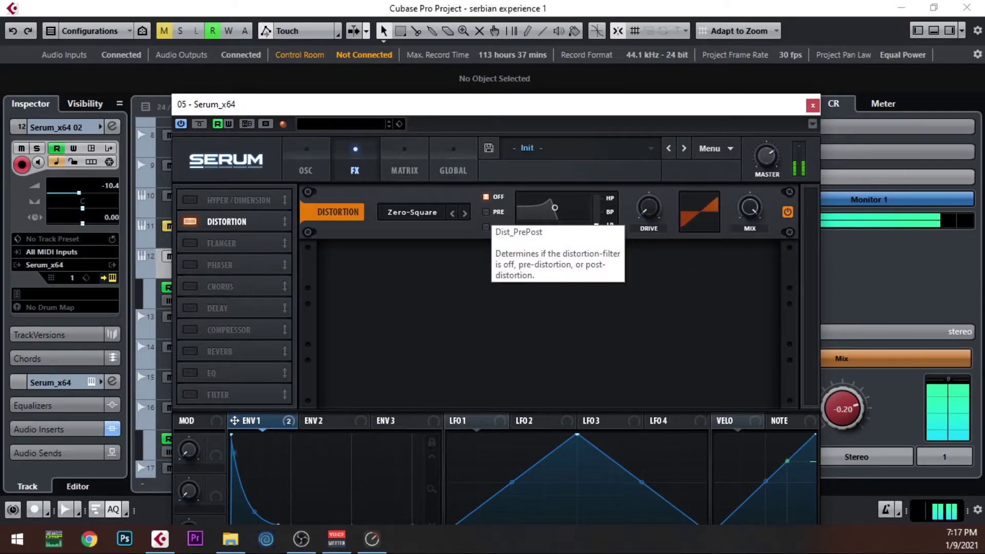
pyautogui.click(648, 208)
pyautogui.moveTo(648, 207); pyautogui.dragTo(649, 113)
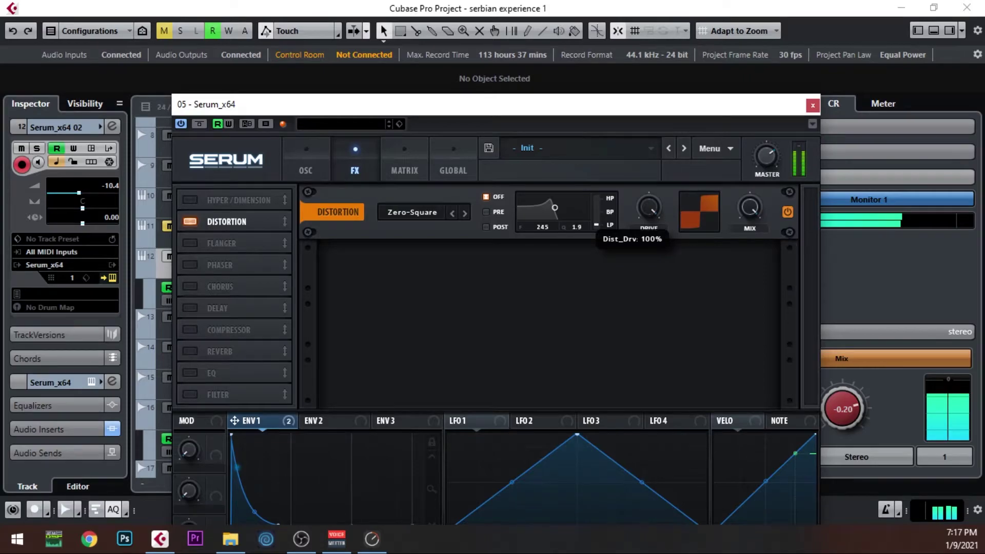
# Step: Move the Serum window clear of the upper tracks and replay the distorted pluck from another point in the arrangement
pyautogui.hotkey('shift', 's')
pyautogui.press('Escape')
pyautogui.moveTo(492, 105); pyautogui.dragTo(548, 332)
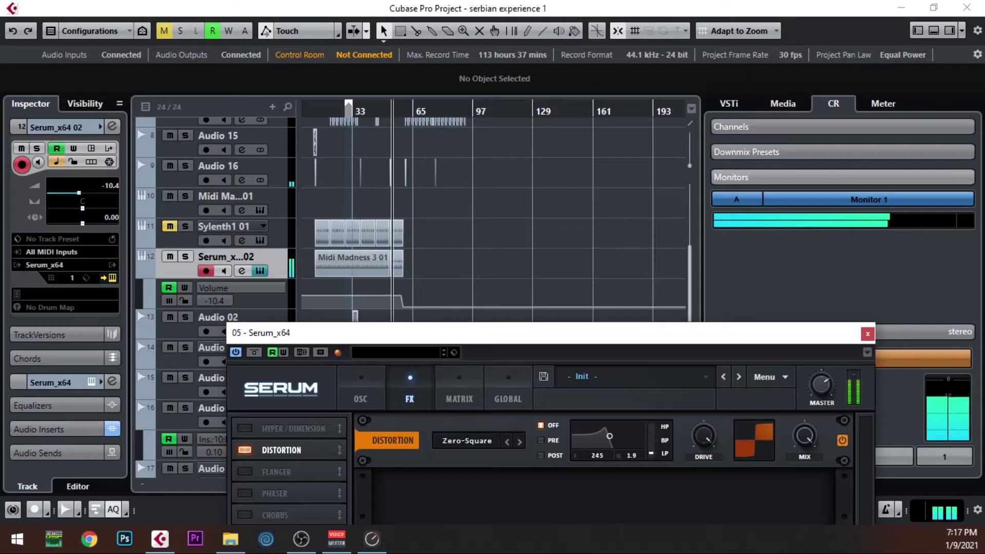
pyautogui.press('space')
pyautogui.press('space')
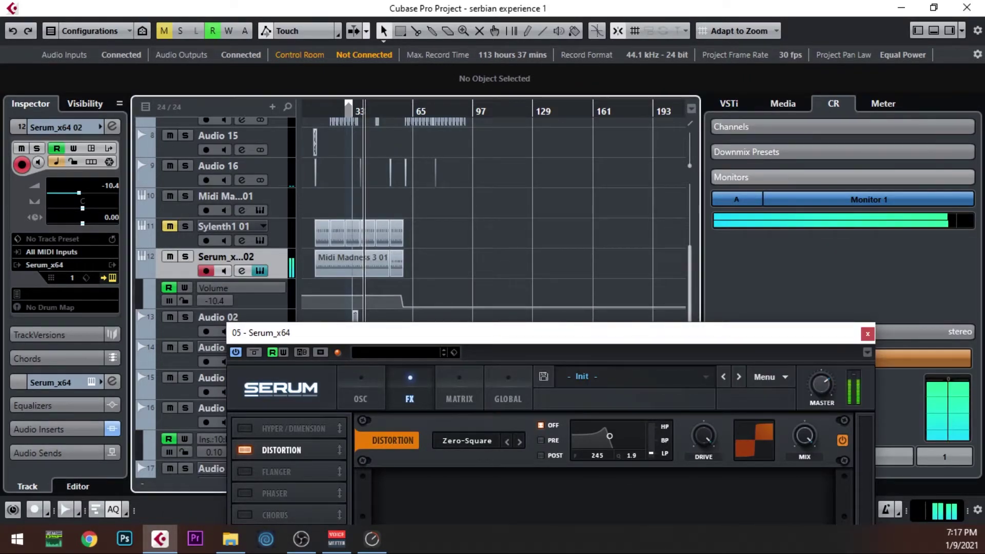
# Step: Shift the distortion filter's blend from low-pass toward high-pass and lower the Drive to 0%, auditioning it around bar 33
pyautogui.click(651, 453)
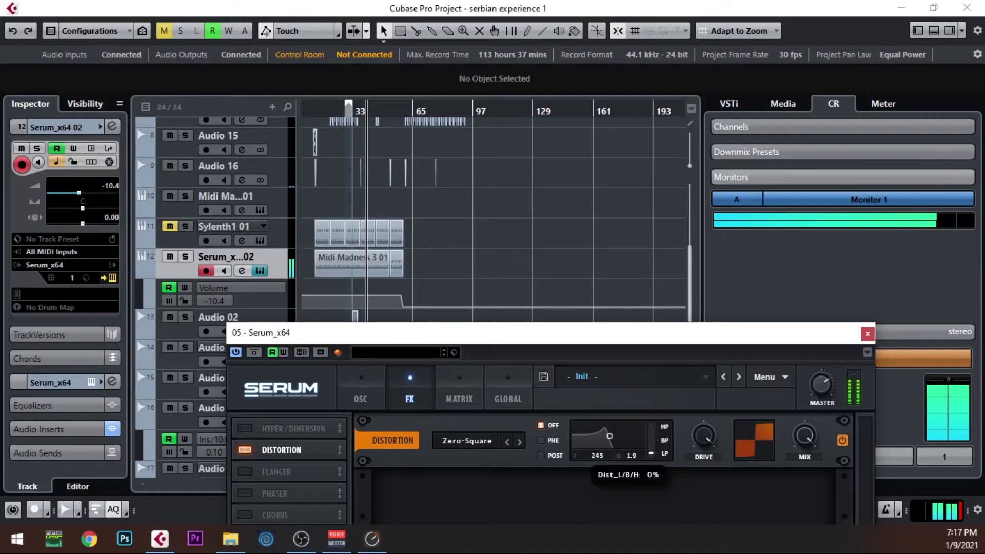
pyautogui.moveTo(651, 451); pyautogui.dragTo(651, 432)
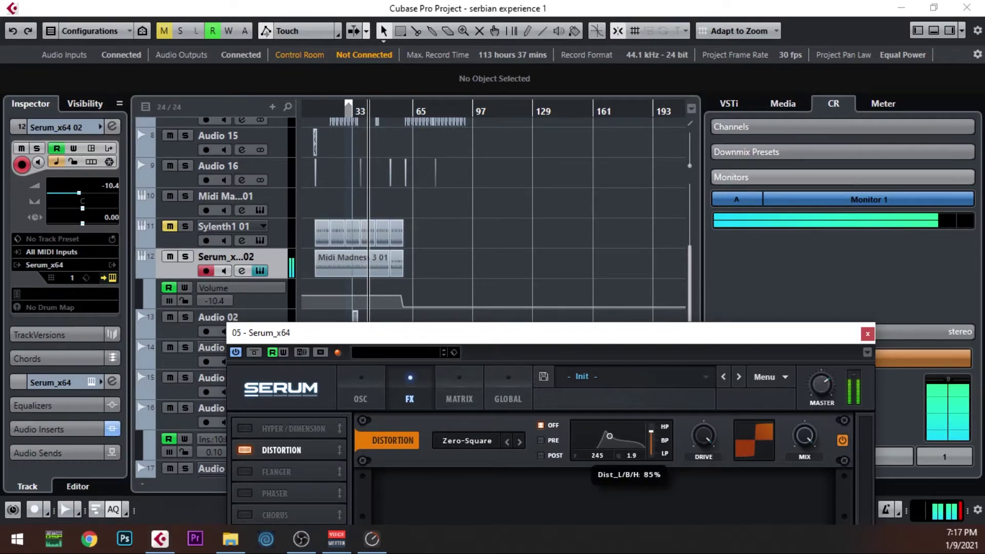
pyautogui.click(360, 111)
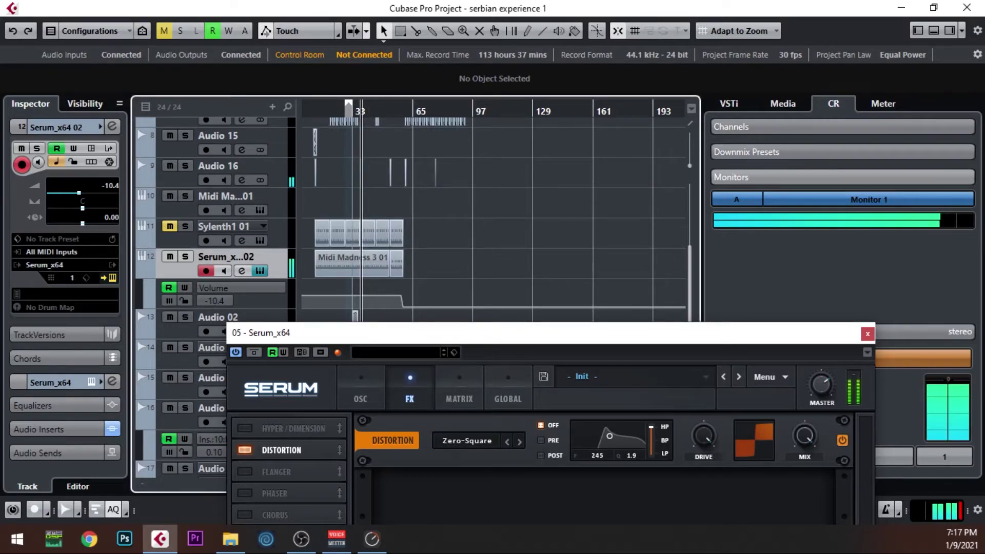
pyautogui.moveTo(650, 427); pyautogui.dragTo(704, 464)
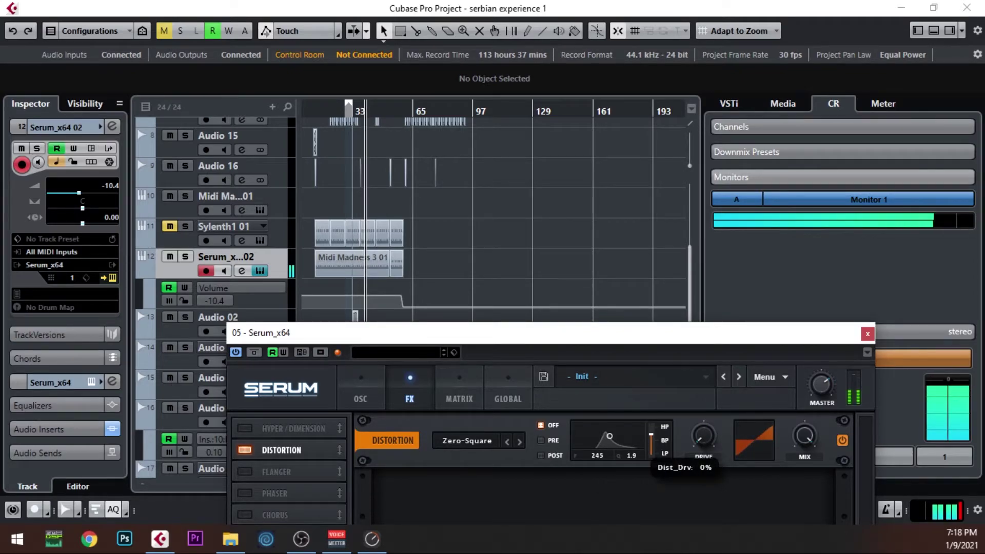
# Step: Record a distortion Drive move up to 100% as written automation from early in the Serum part, and turn automation writing off
pyautogui.click(326, 111)
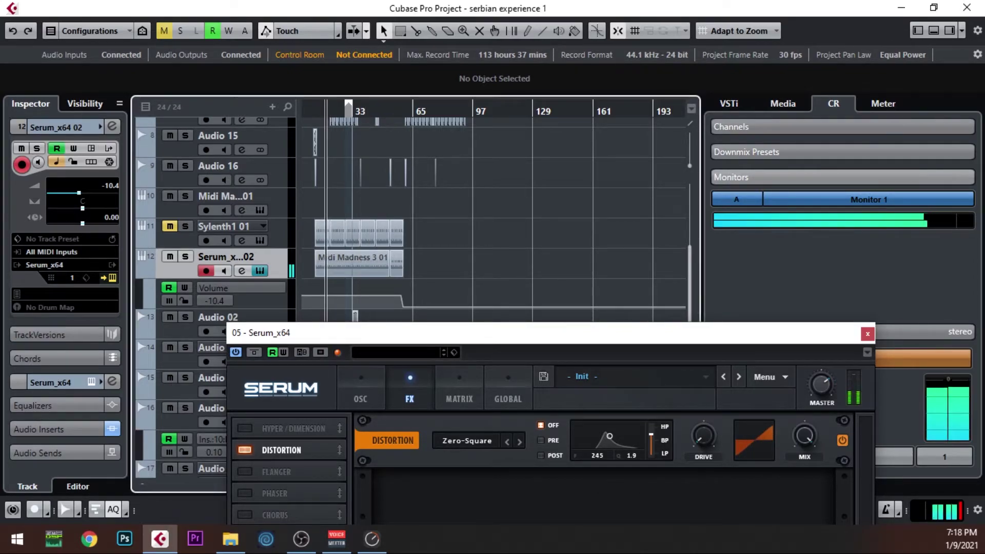
pyautogui.click(283, 352)
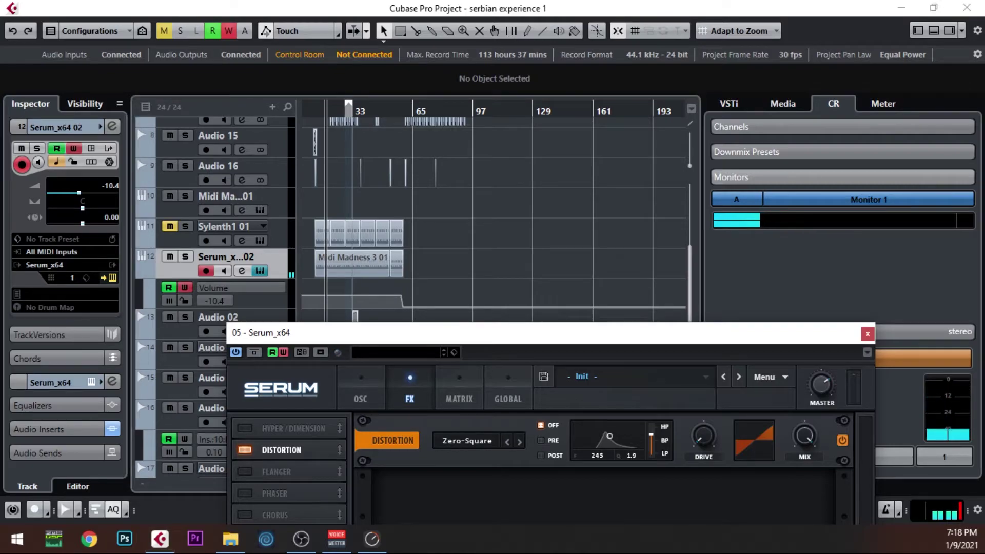
pyautogui.moveTo(703, 436); pyautogui.dragTo(703, 384)
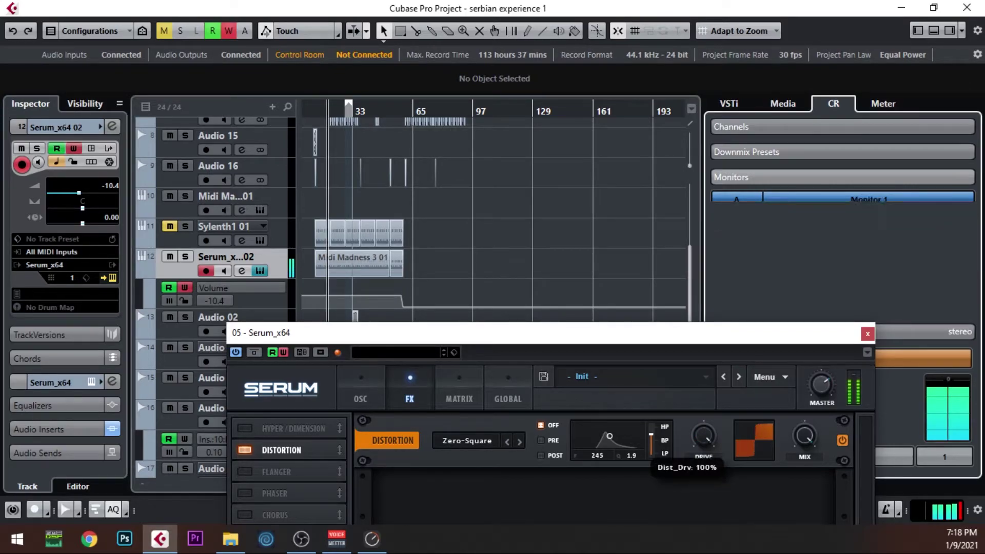
pyautogui.press('space')
pyautogui.click(184, 288)
# Step: Display the Serum track's filter cutoff automation, switch the lane to distortion Drive and add a point at bar 61 with value 100
pyautogui.click(237, 288)
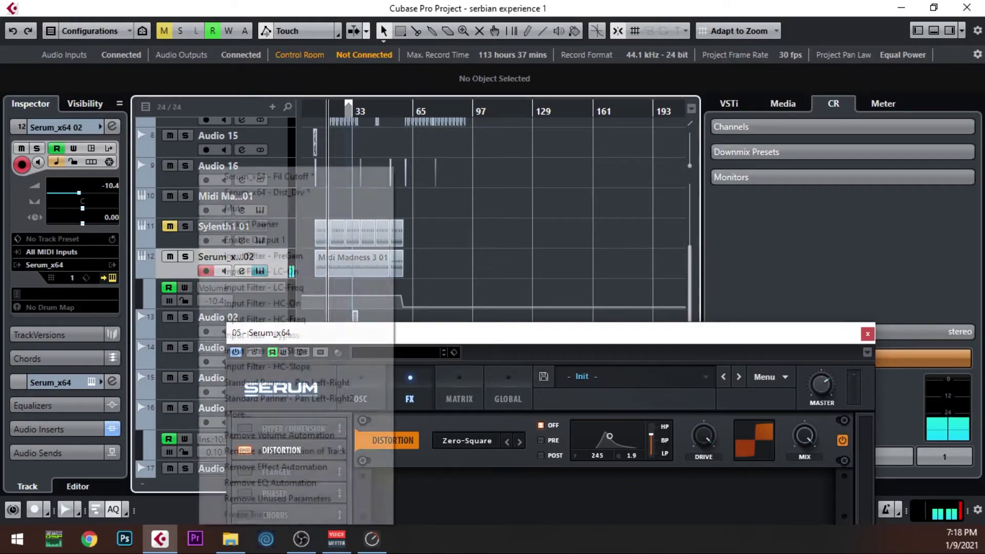
pyautogui.click(267, 176)
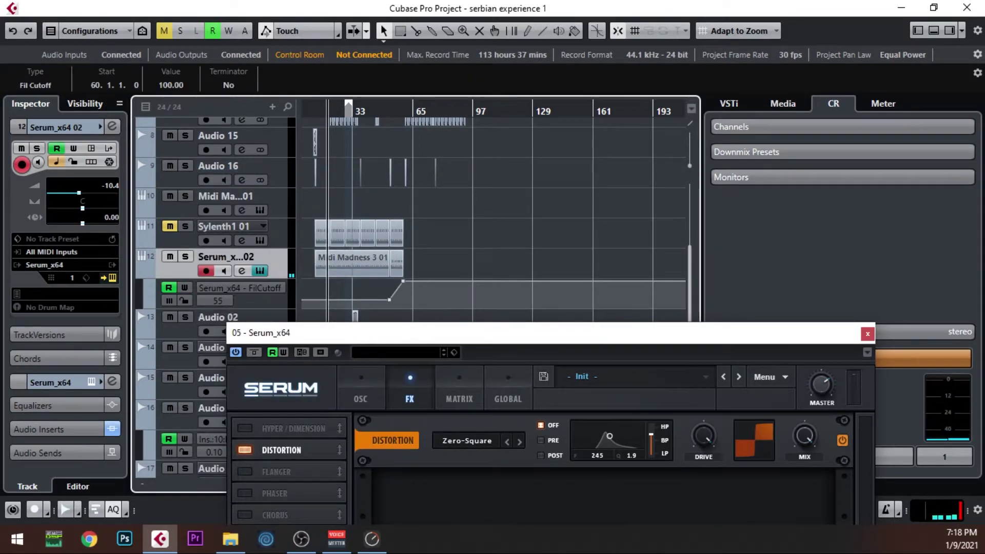
pyautogui.click(236, 288)
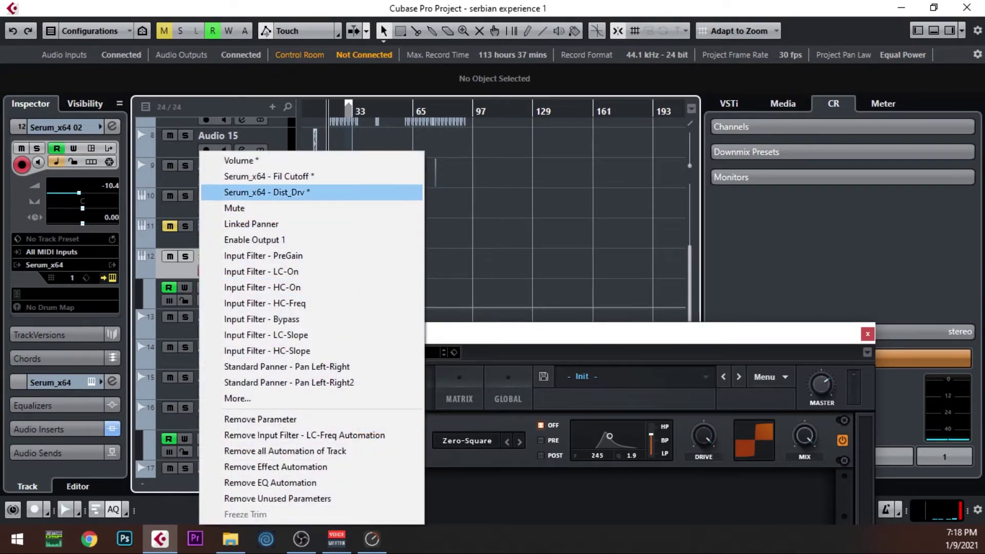
pyautogui.click(266, 192)
pyautogui.click(404, 282)
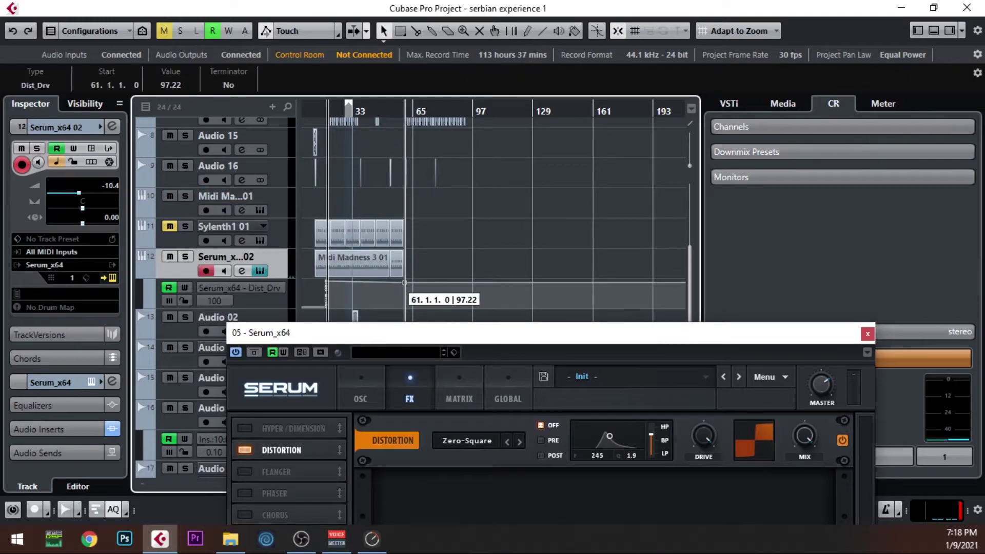
pyautogui.moveTo(404, 282); pyautogui.dragTo(404, 280)
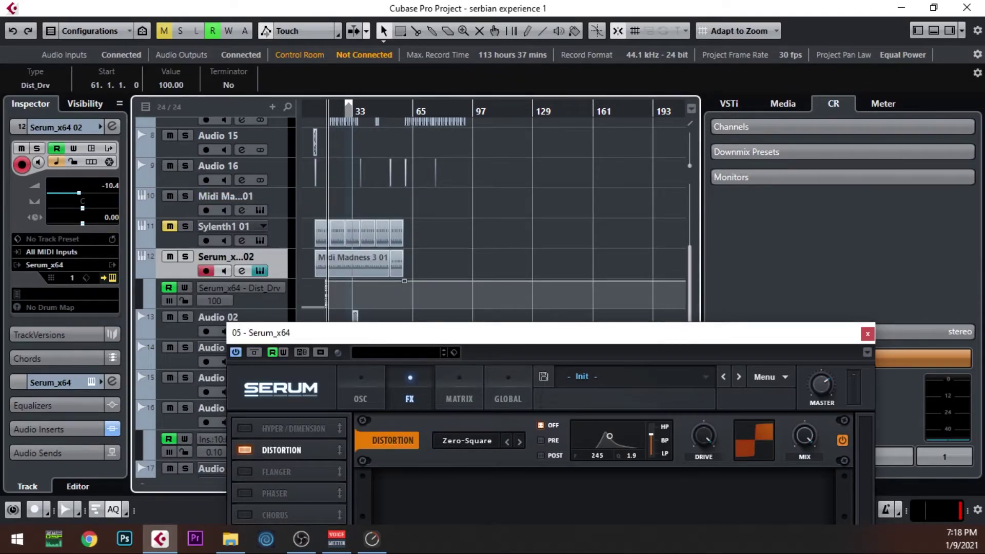
# Step: Select the written Drive points near bar 19, examine them up close and play through that passage
pyautogui.moveTo(316, 307); pyautogui.dragTo(340, 291)
pyautogui.press('h')
pyautogui.press('h')
pyautogui.press('h')
pyautogui.press('h')
pyautogui.press('h')
pyautogui.press('h')
pyautogui.press('h')
pyautogui.press('h')
pyautogui.press('h')
pyautogui.press('h')
pyautogui.press('h')
pyautogui.press('h')
pyautogui.press('h')
pyautogui.press('h')
pyautogui.press('h')
pyautogui.press('h')
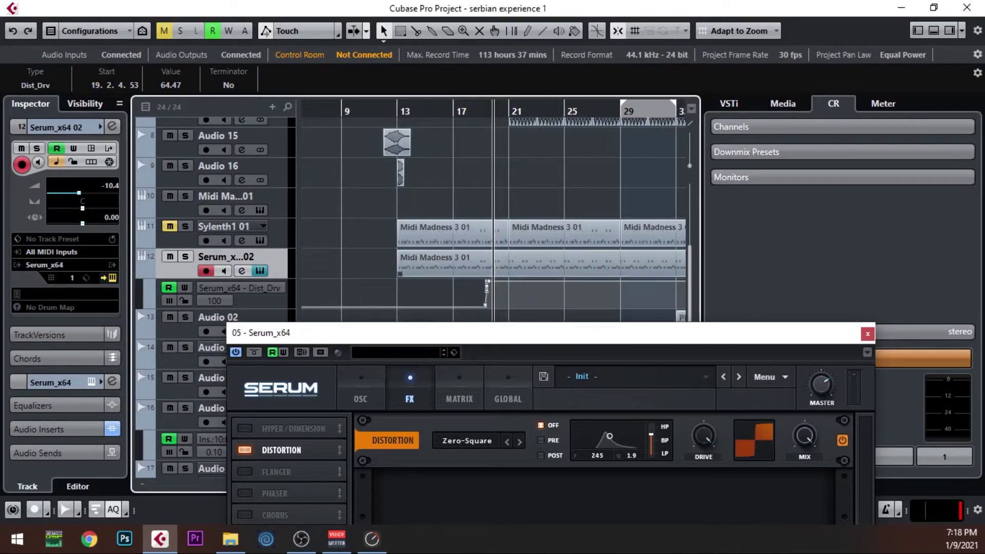
pyautogui.press('space')
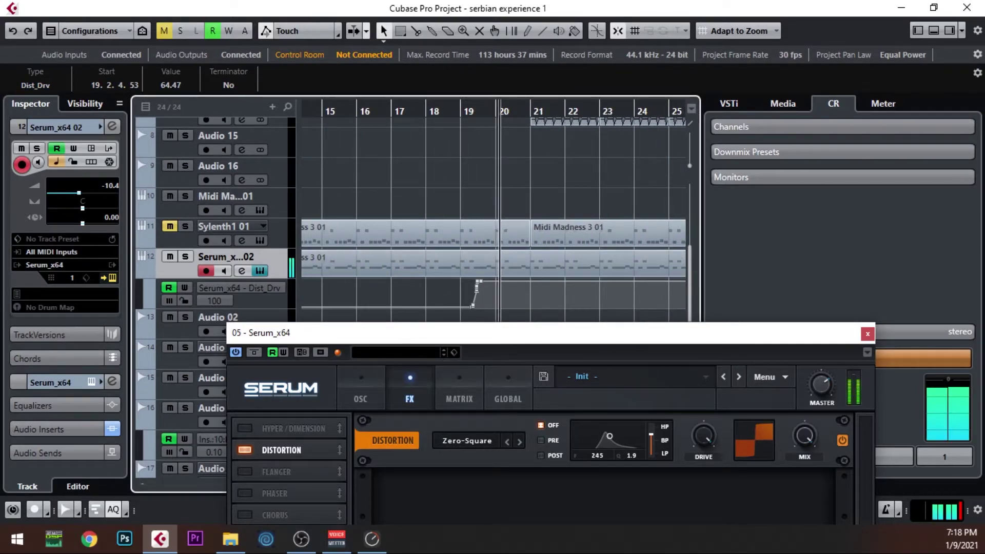
pyautogui.press('space')
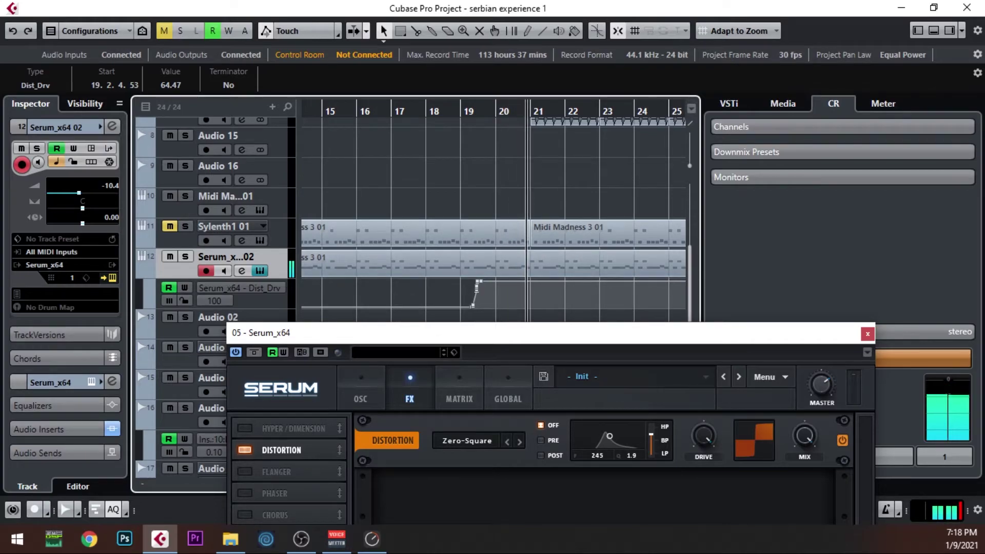
# Step: Replace the abrupt Drive jump with a straight ramp from 0 at bar 13 to 100 at the end of the Serum part
pyautogui.press('g')
pyautogui.press('g')
pyautogui.press('g')
pyautogui.press('g')
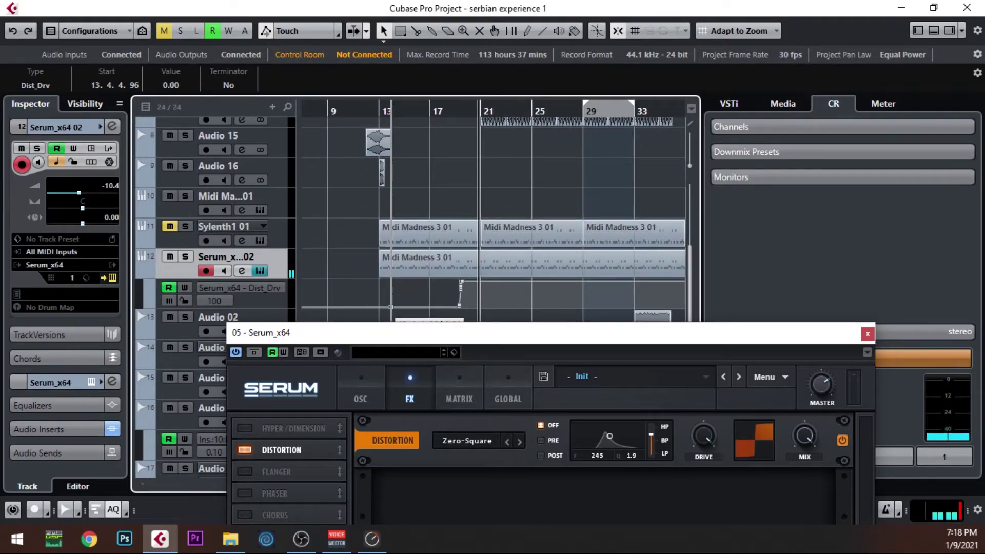
pyautogui.click(378, 306)
pyautogui.moveTo(461, 282); pyautogui.dragTo(699, 282)
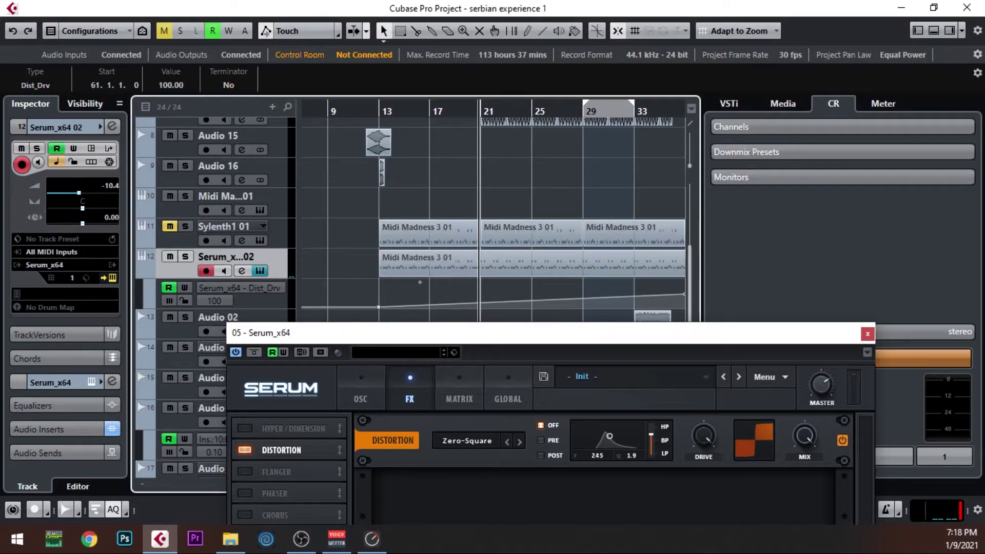
pyautogui.press('g')
pyautogui.press('g')
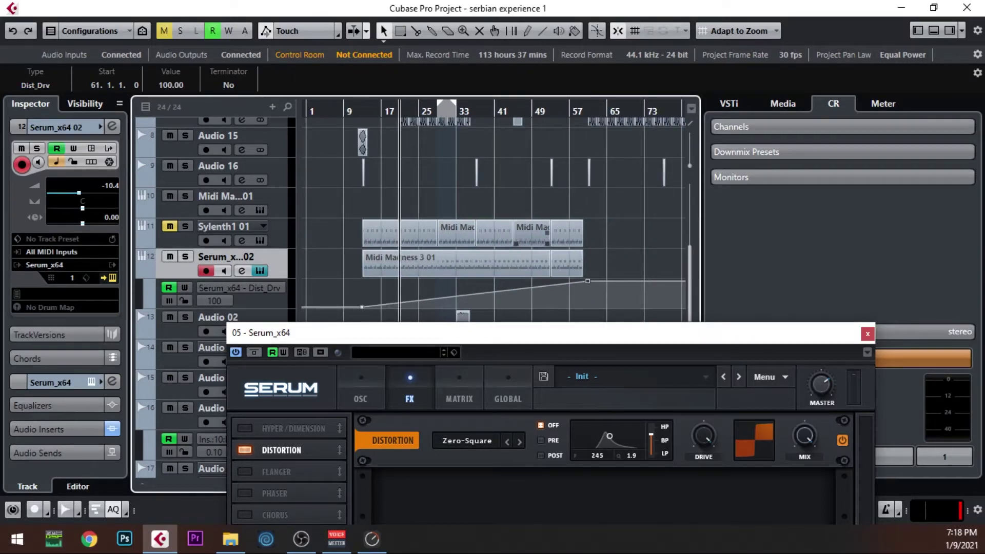
pyautogui.moveTo(587, 281); pyautogui.dragTo(583, 281)
# Step: Play the Drive ramp, reduce the distortion Mix and replay the last bars of the Serum part
pyautogui.press('space')
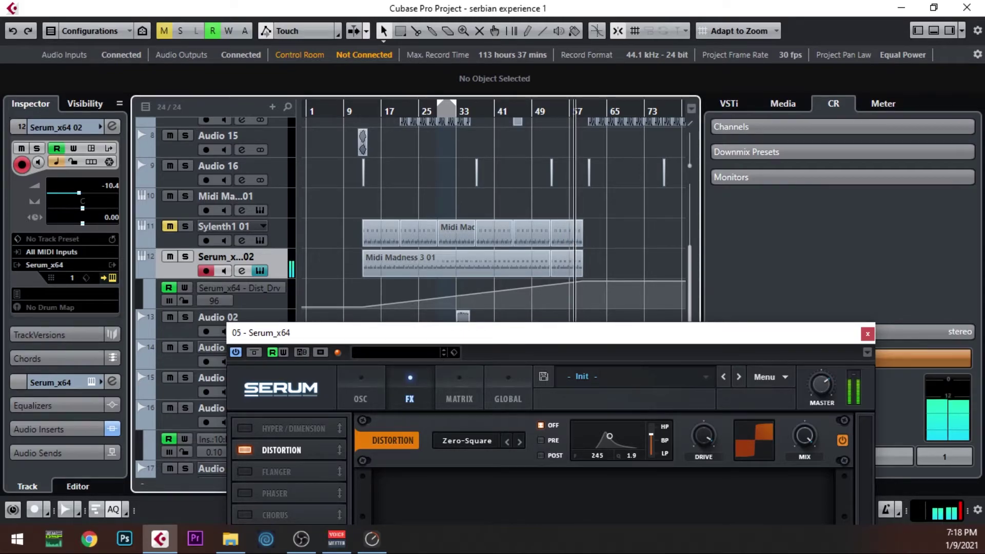
pyautogui.moveTo(804, 436); pyautogui.dragTo(805, 477)
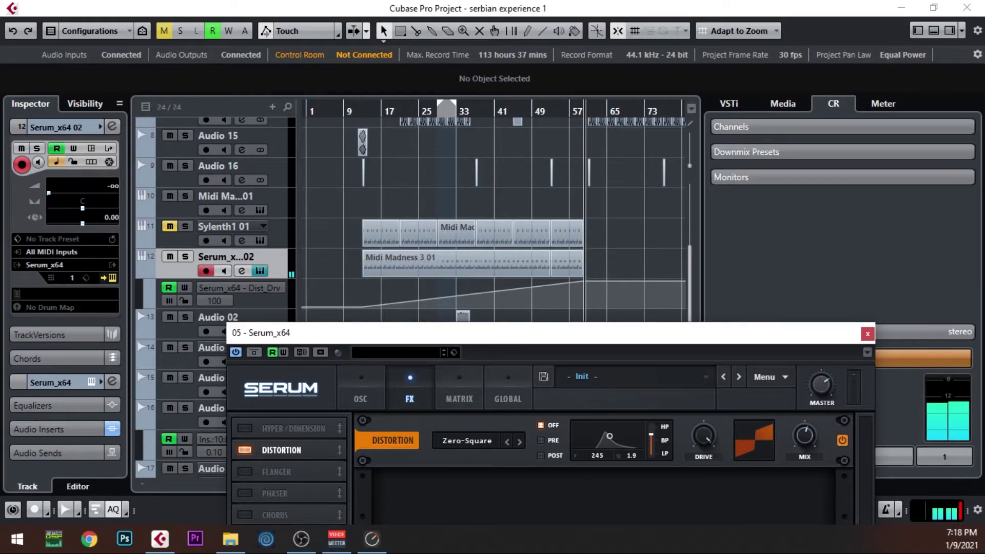
pyautogui.click(546, 112)
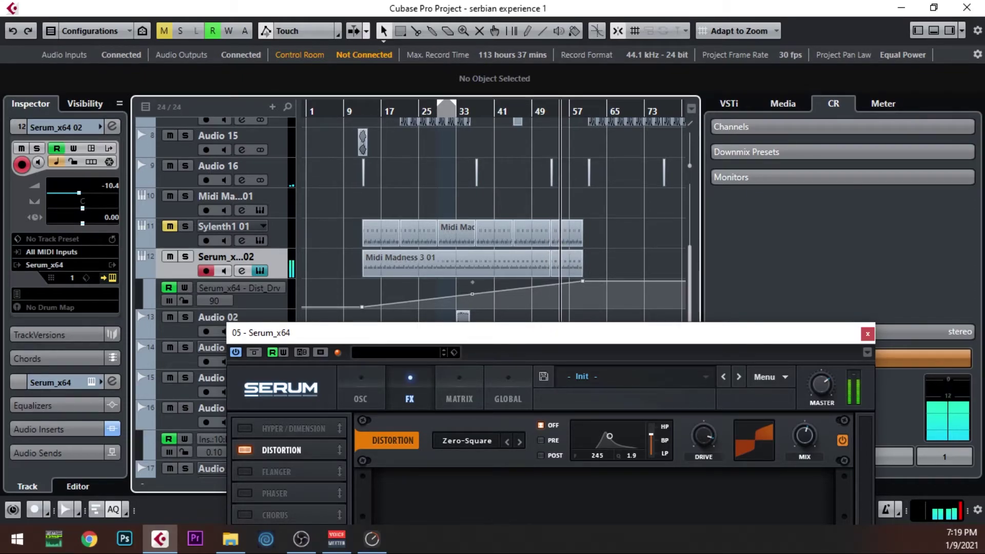
# Step: Bend the Drive ramp with a 55.56 point at bar 53, curve the remaining rise to the end and restart playback
pyautogui.moveTo(472, 294); pyautogui.dragTo(550, 293)
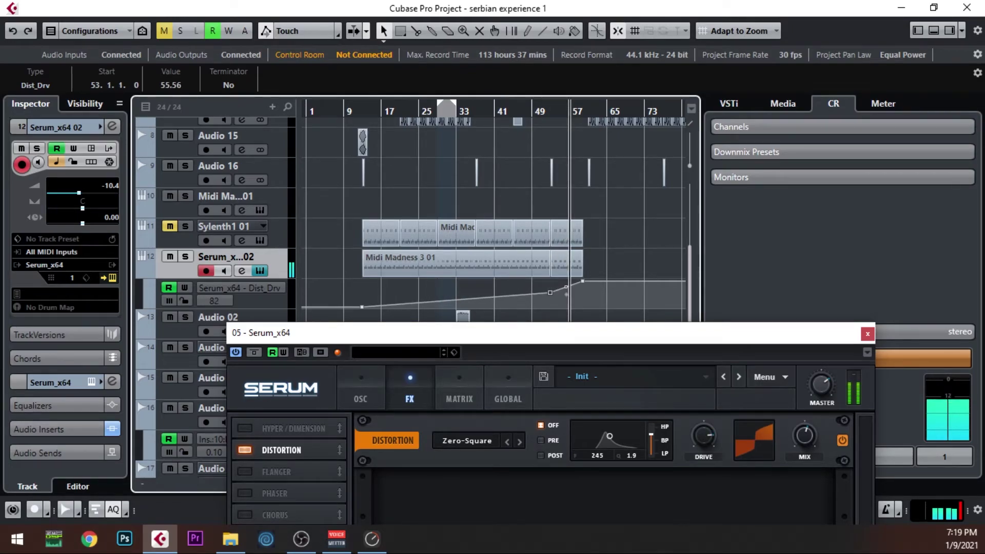
pyautogui.moveTo(566, 287); pyautogui.dragTo(567, 293)
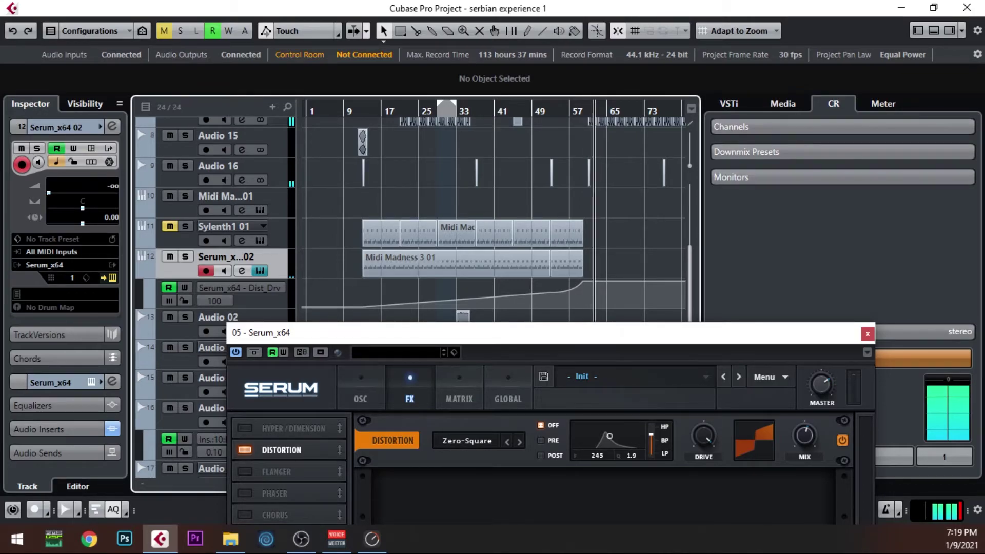
pyautogui.press('space')
pyautogui.press('space')
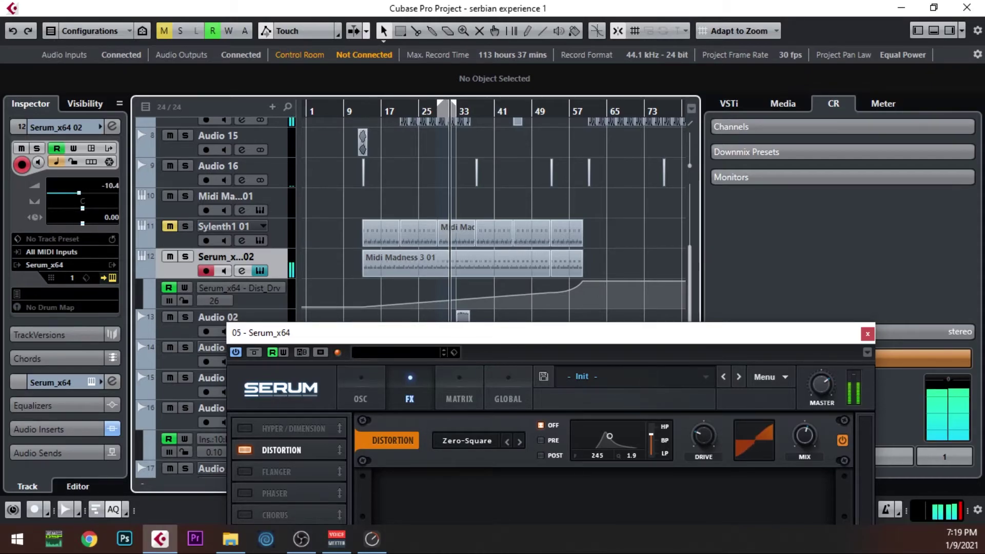
# Step: Try Serum's Phaser effect after the distortion, auditioning it from around bar 33, and switch it off
pyautogui.moveTo(494, 336); pyautogui.dragTo(699, 98)
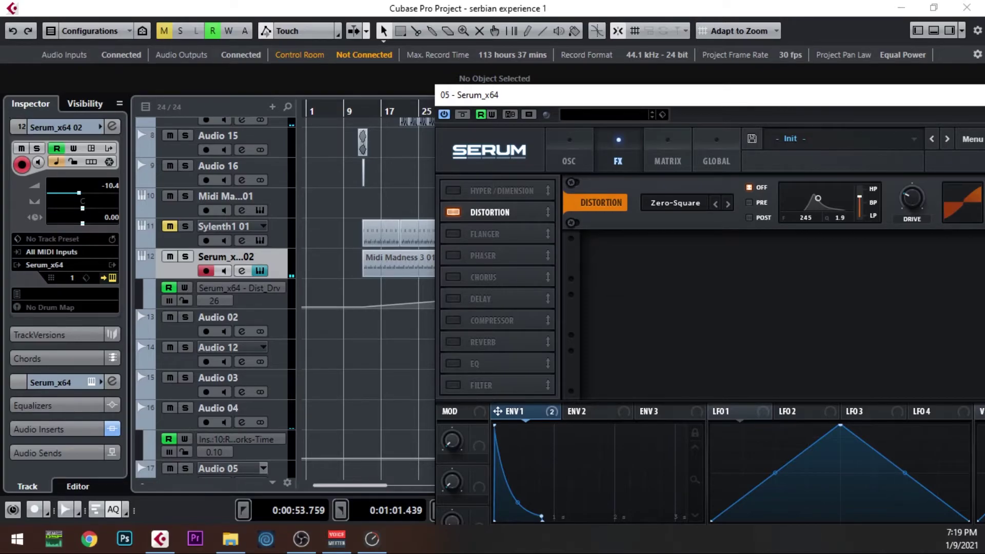
pyautogui.click(453, 256)
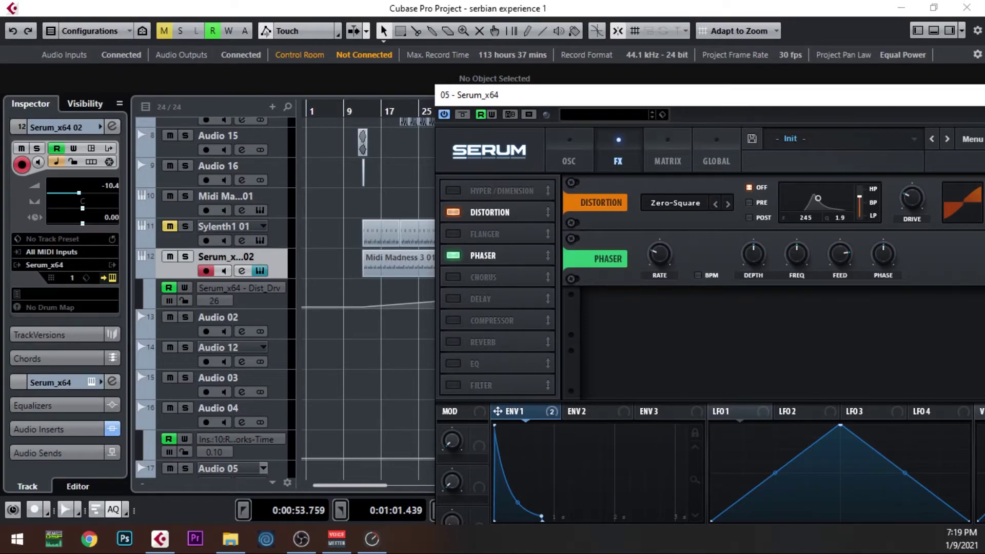
pyautogui.moveTo(567, 98); pyautogui.dragTo(309, 294)
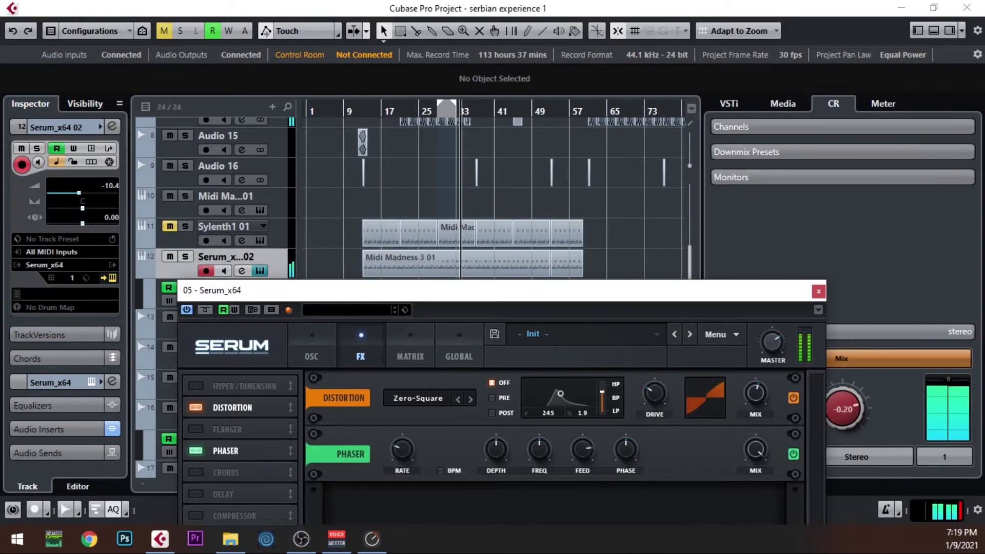
pyautogui.press('space')
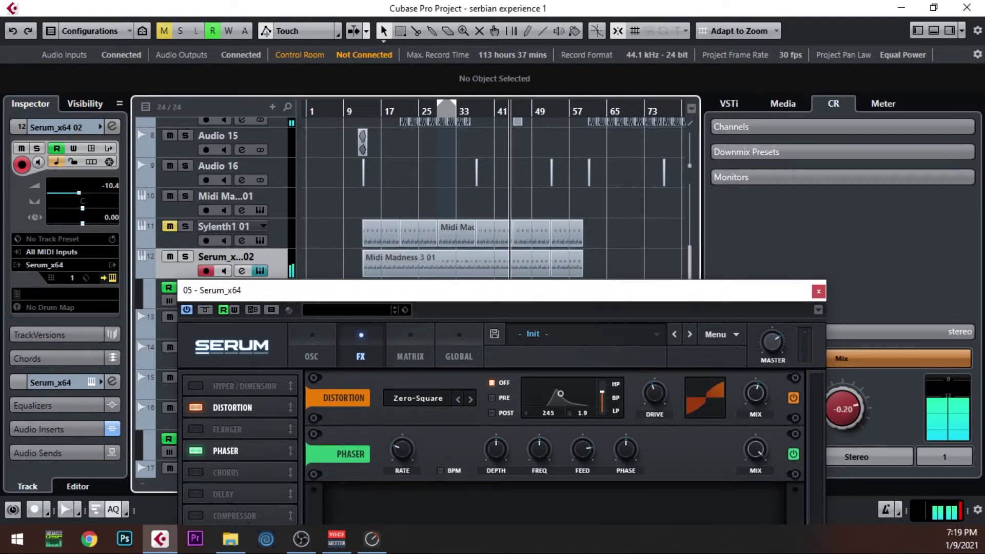
pyautogui.click(196, 451)
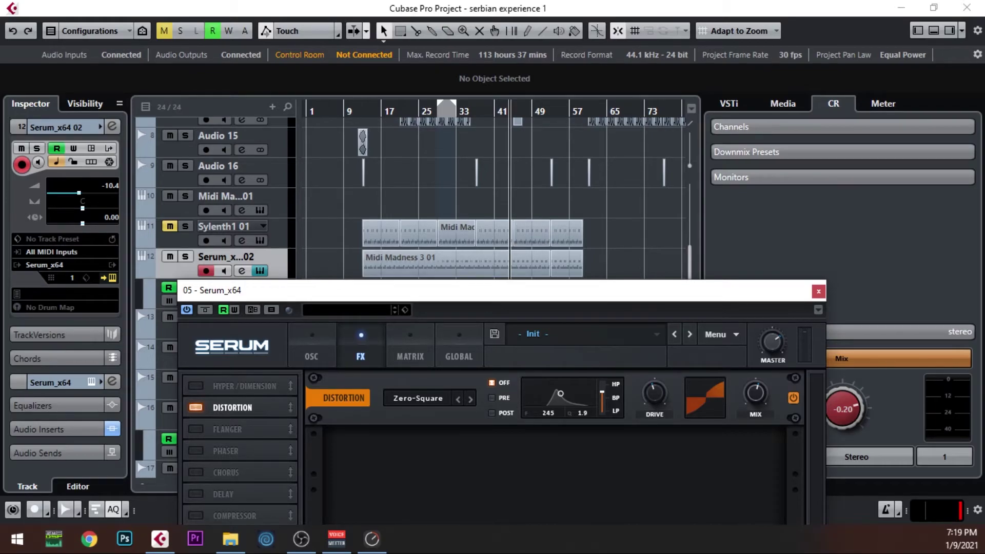
pyautogui.press('space')
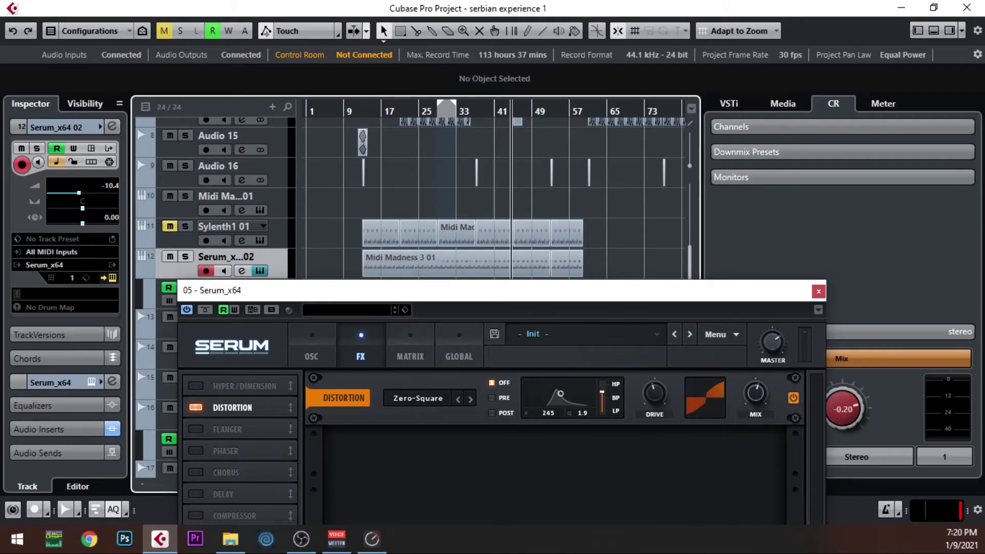
# Step: Enable Serum's Delay in Ping-Pong mode with both times at 1/16 and its filter at 449 with Q 0.8
pyautogui.moveTo(359, 289); pyautogui.dragTo(435, 156)
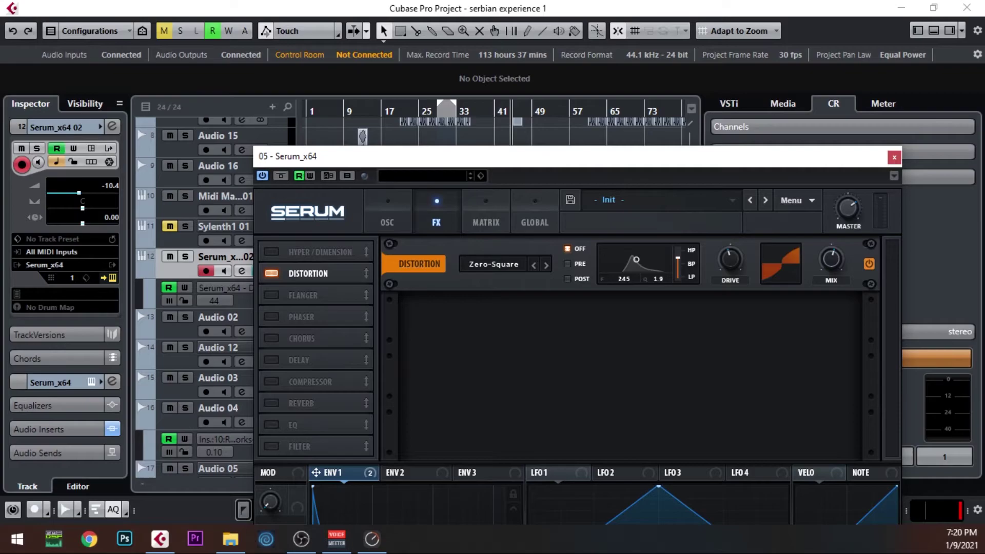
pyautogui.click(271, 361)
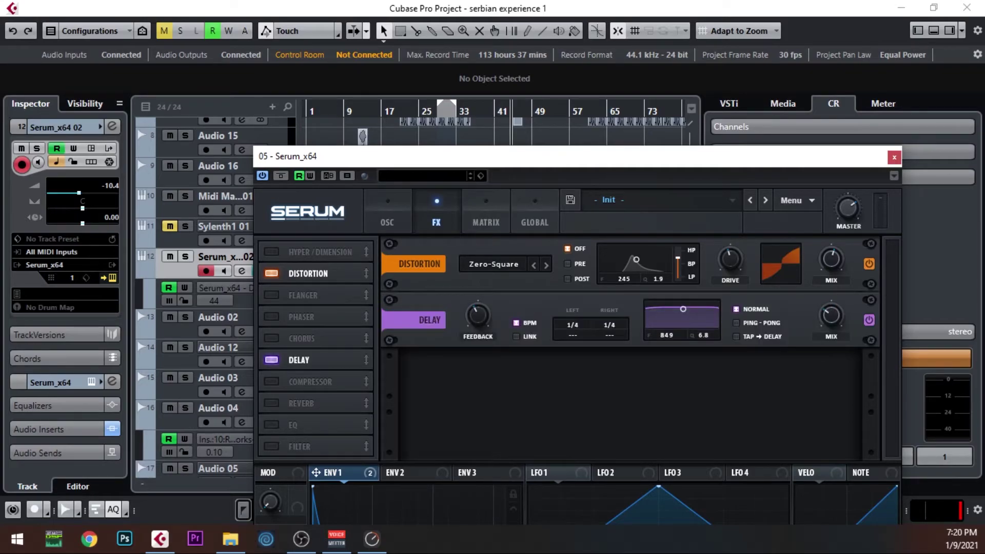
pyautogui.click(736, 323)
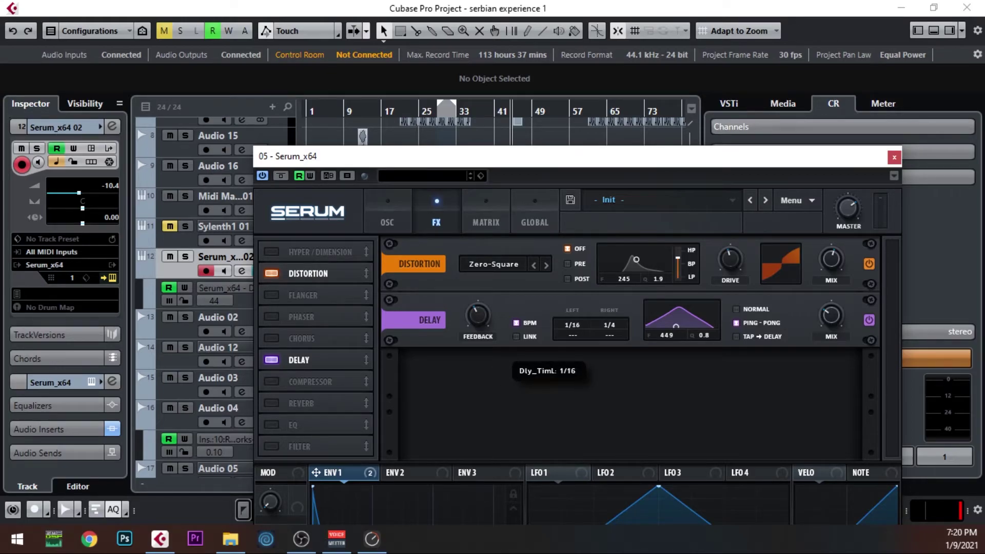
pyautogui.moveTo(609, 325); pyautogui.dragTo(610, 339)
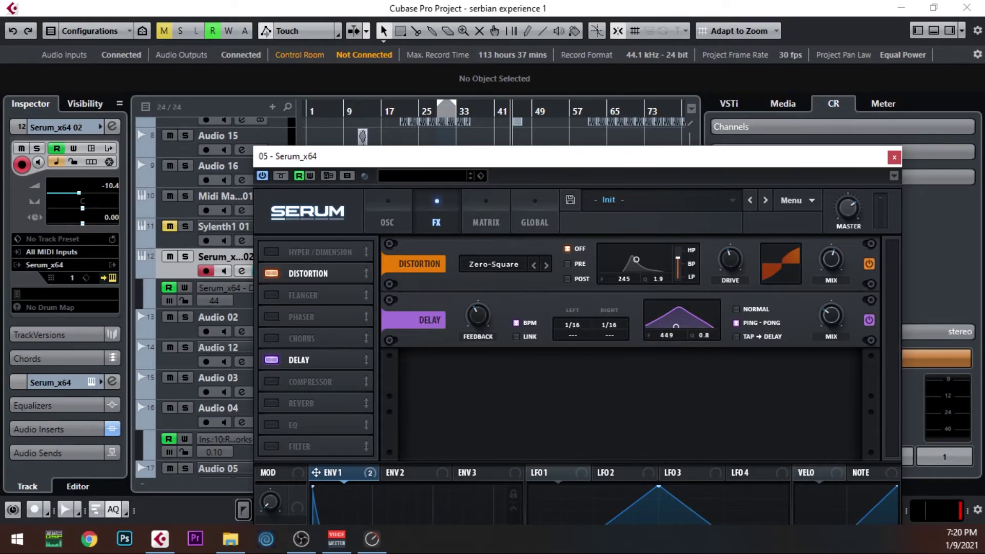
pyautogui.moveTo(564, 156); pyautogui.dragTo(732, 315)
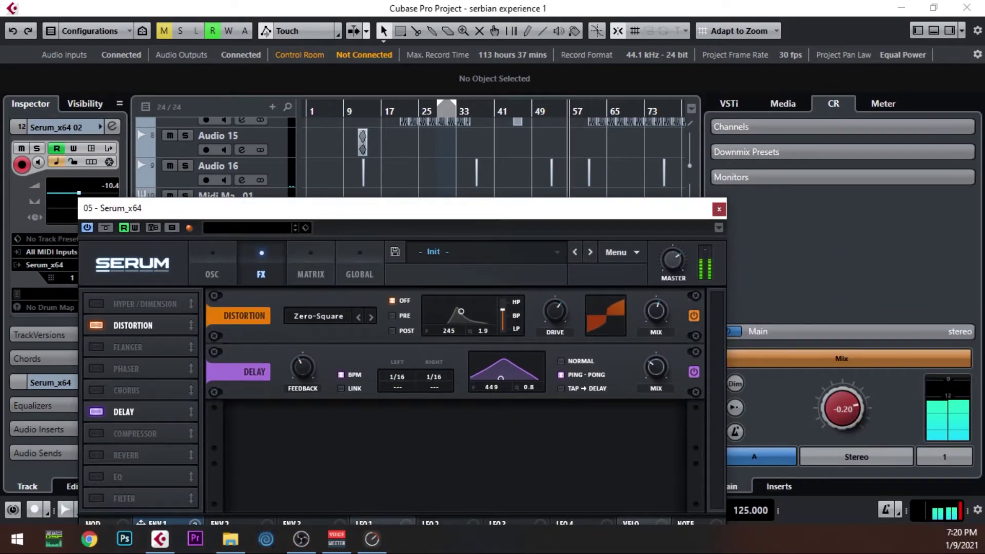
# Step: Close the Serum window and listen to the transition from the end of the pluck parts past bar 61
pyautogui.click(719, 209)
pyautogui.moveTo(667, 219); pyautogui.dragTo(677, 223)
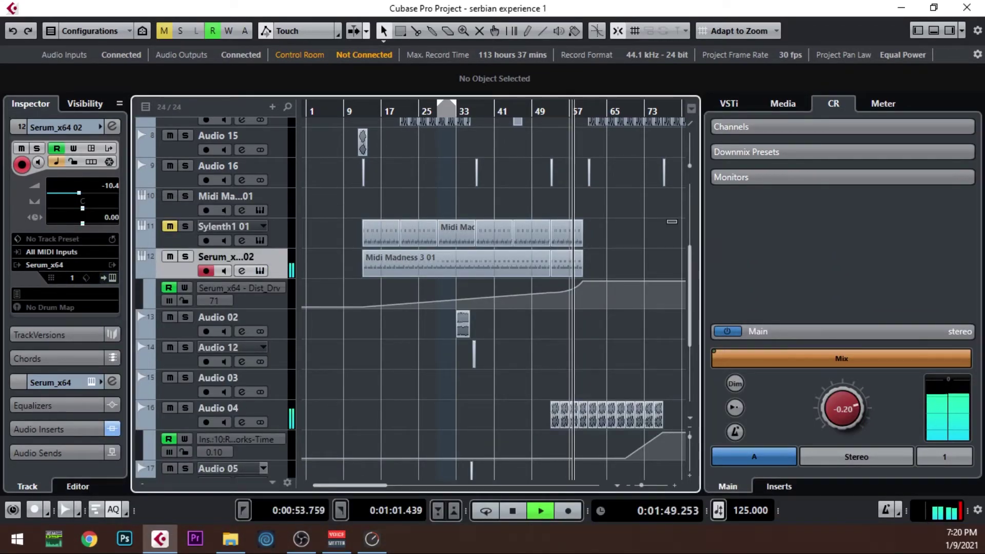
pyautogui.hscroll(3, 568, 257)
pyautogui.scroll(1, 568, 256)
pyautogui.scroll(3, 550, 256)
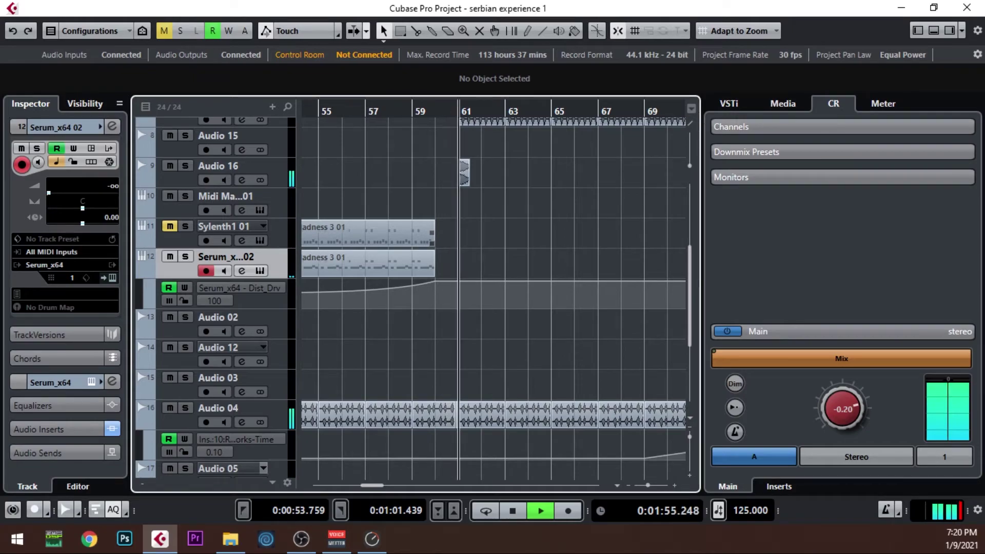
pyautogui.scroll(-4, 494, 290)
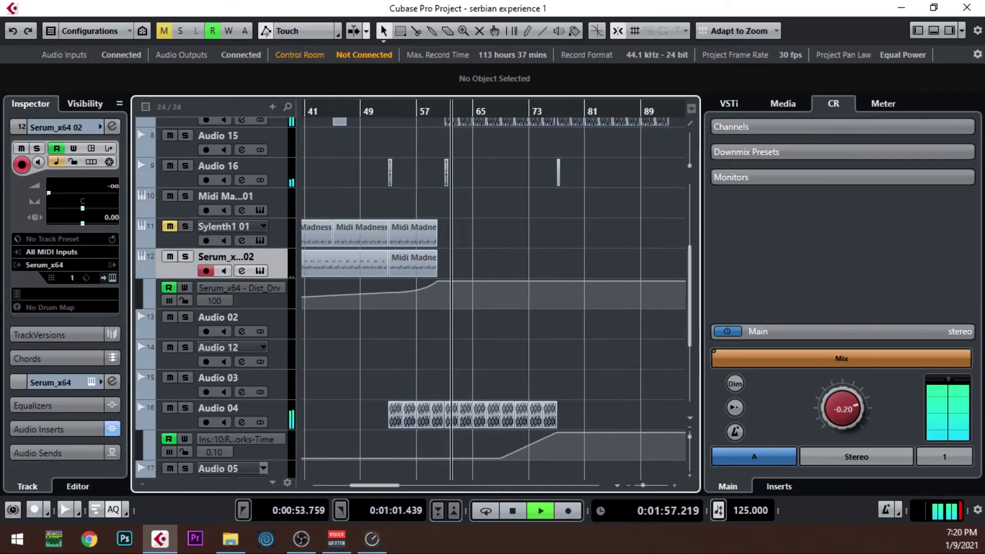
pyautogui.scroll(4, 494, 289)
pyautogui.press('space')
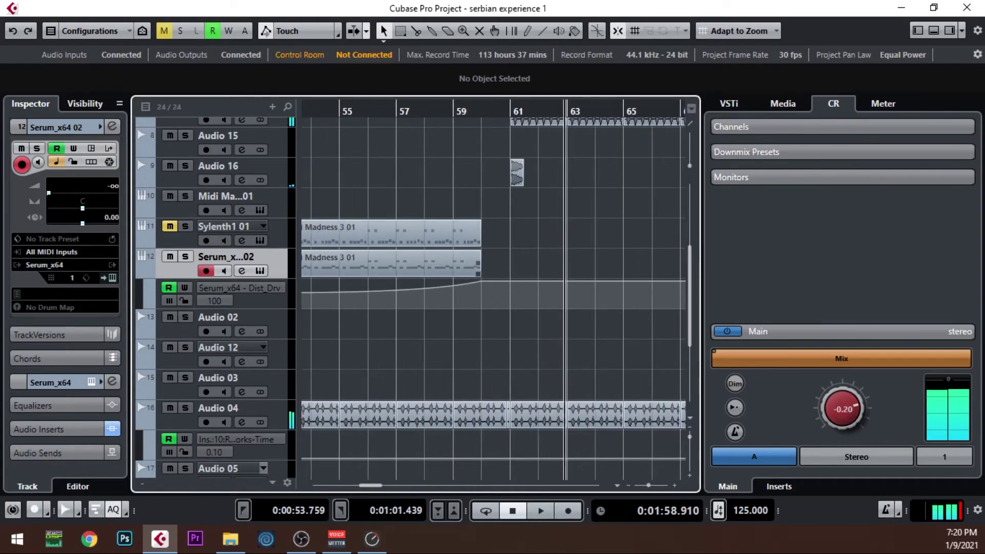
# Step: Split the Sylenth1 and Serum clips at bar 59 and delete the leftover pieces after the cut
pyautogui.rightClick(449, 261)
pyautogui.click(483, 261)
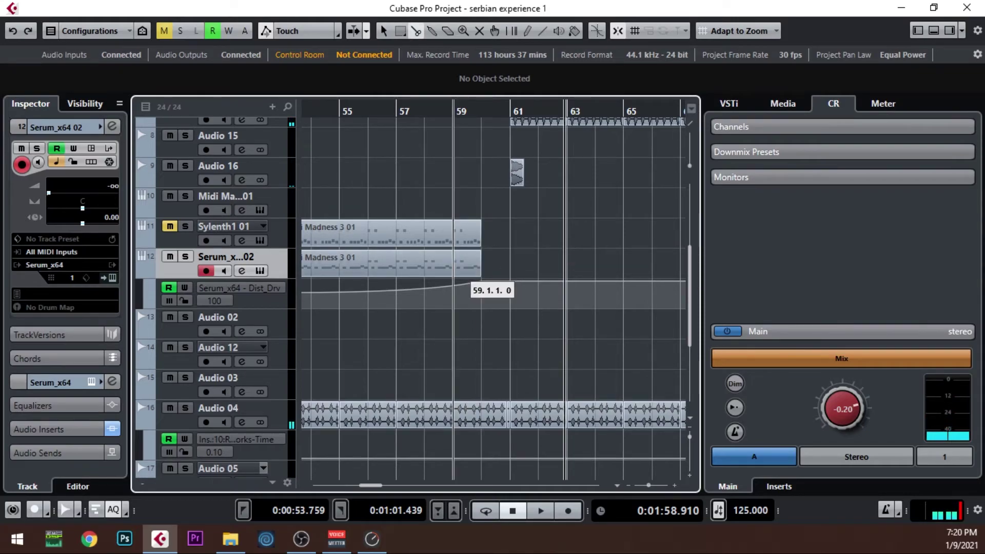
pyautogui.click(454, 256)
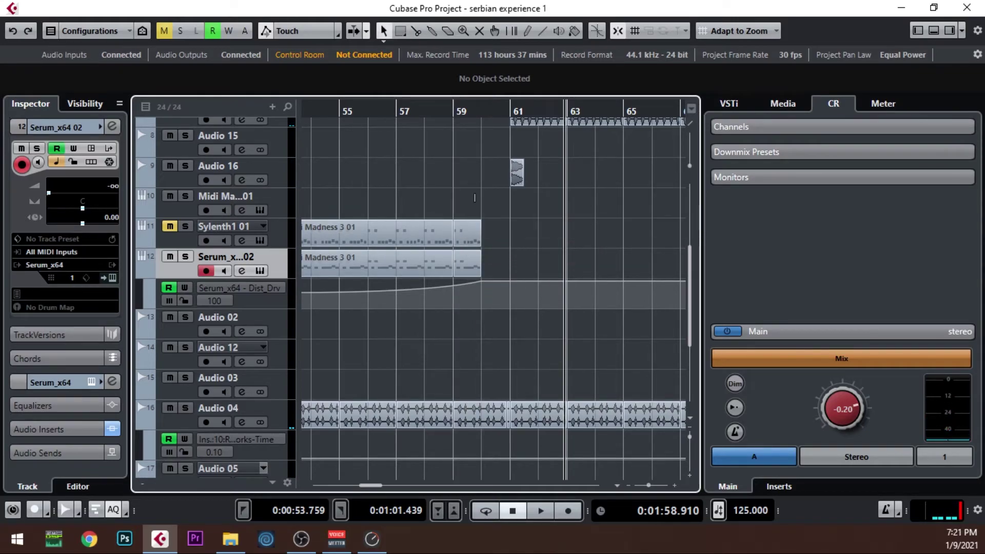
pyautogui.moveTo(475, 198); pyautogui.dragTo(461, 277)
pyautogui.press('Delete')
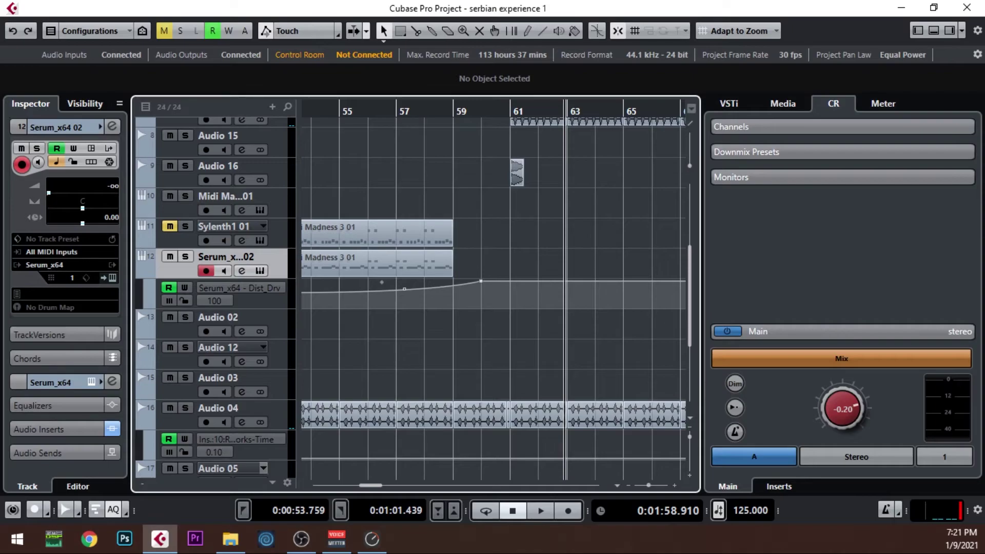
# Step: End the Serum distortion drive ramp at bar 59, and shift the volume fade-out to run from bar 57 to bar 59
pyautogui.moveTo(481, 282); pyautogui.dragTo(456, 281)
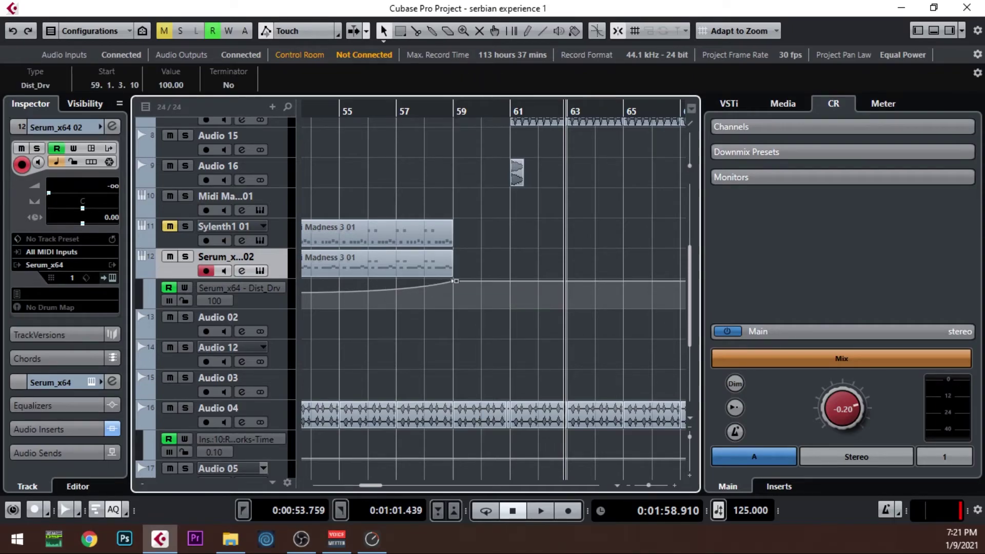
pyautogui.click(242, 288)
pyautogui.click(241, 161)
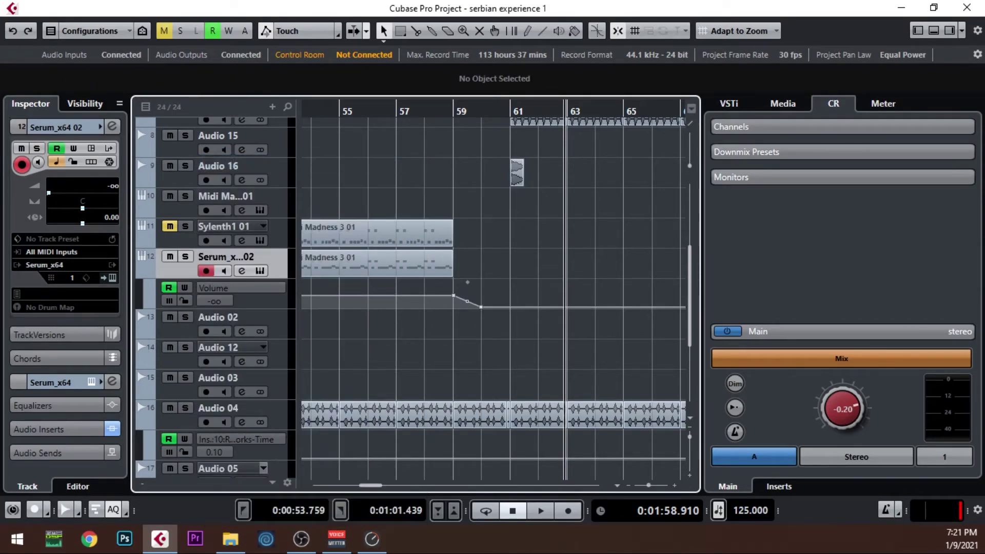
pyautogui.moveTo(454, 296); pyautogui.dragTo(423, 293)
pyautogui.moveTo(481, 307); pyautogui.dragTo(452, 307)
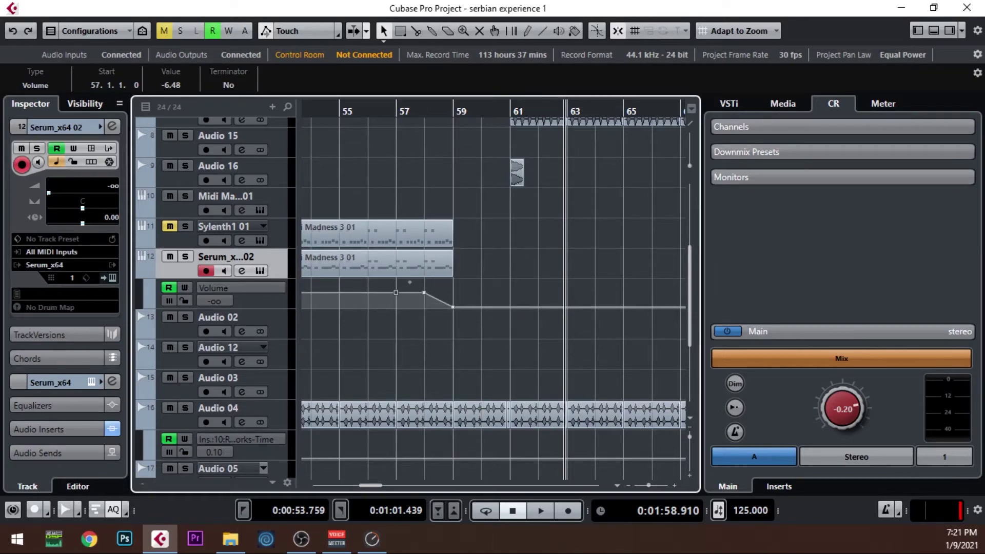
# Step: Listen to the transition from bar 56 past bar 61 while checking the Serum distortion drive and volume automation curves
pyautogui.click(368, 111)
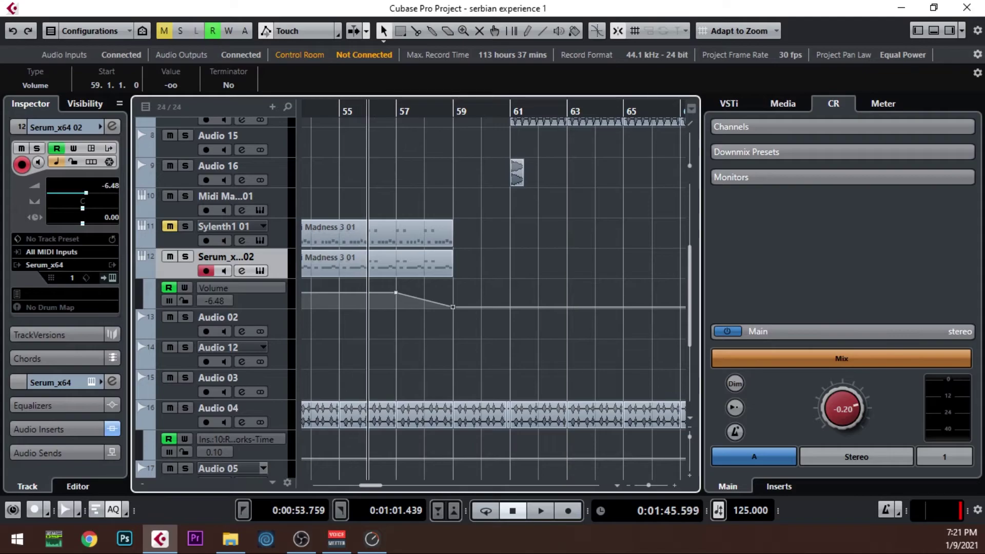
pyautogui.scroll(-7, 371, 111)
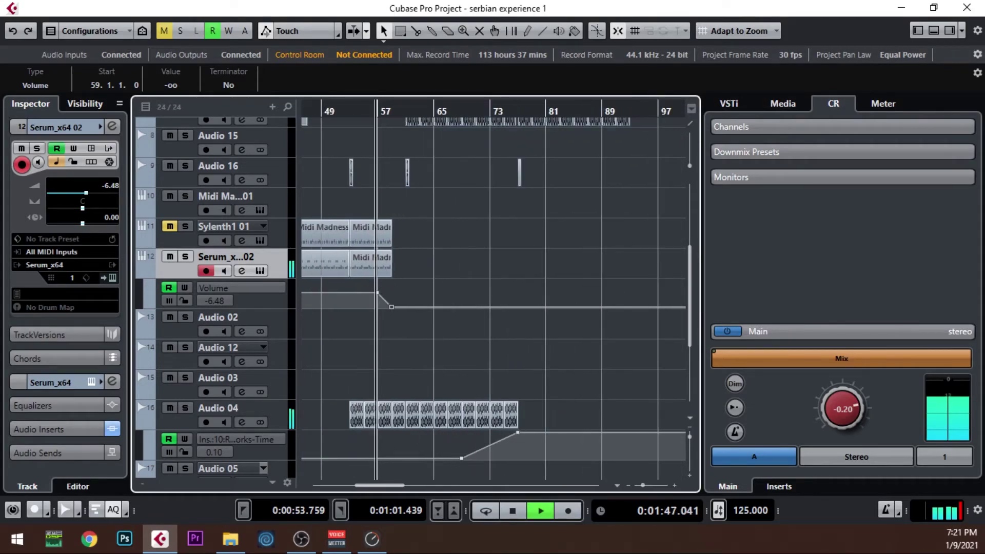
pyautogui.click(241, 288)
pyautogui.click(265, 192)
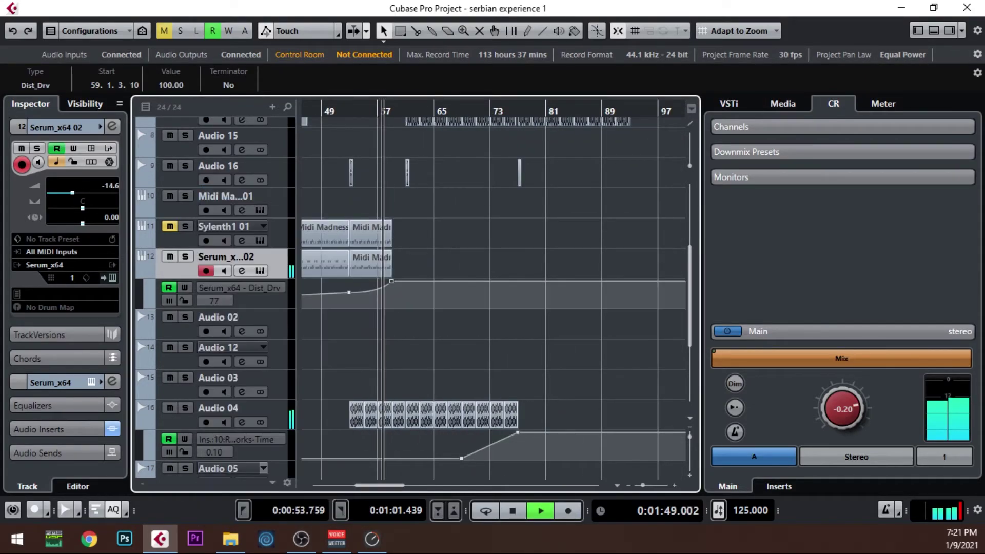
pyautogui.click(242, 288)
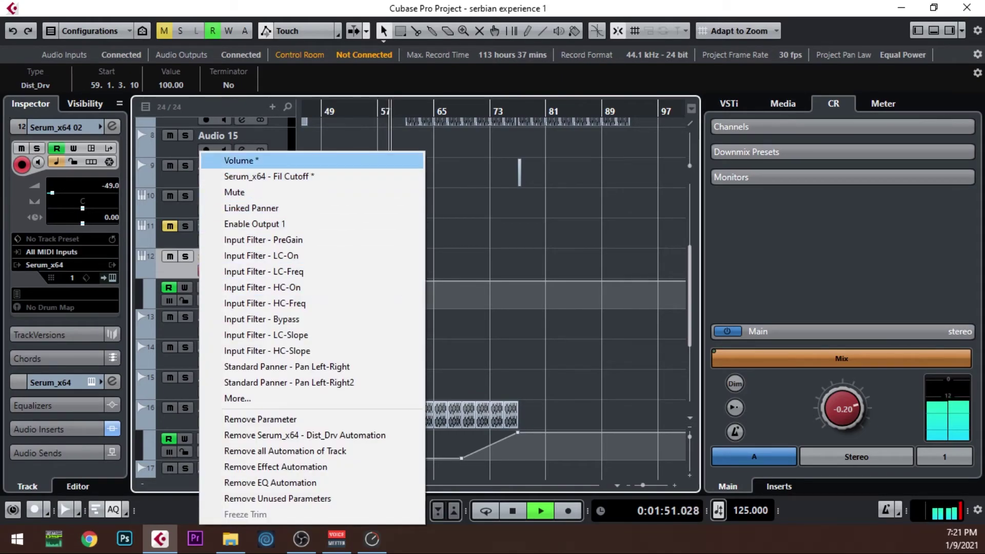
pyautogui.click(241, 160)
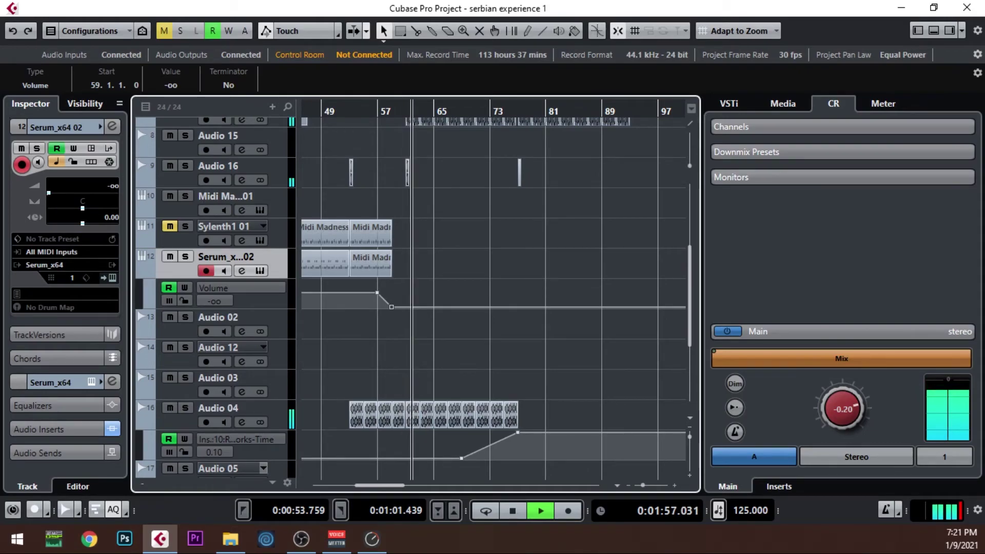
pyautogui.scroll(1, 377, 266)
pyautogui.scroll(2, 379, 266)
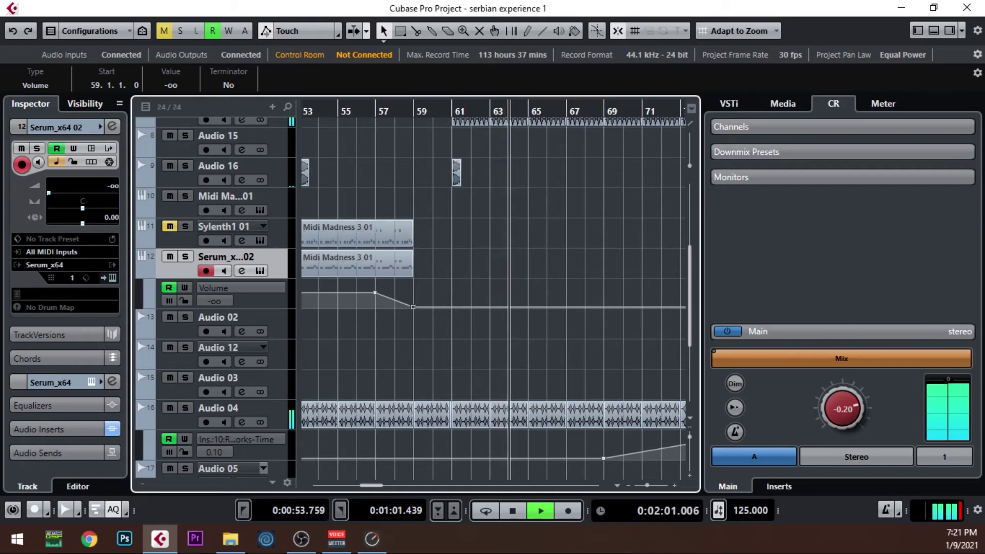
# Step: Replay the lead-in from around bar 51 and move the start of the Serum volume fade-out back to bar 53
pyautogui.moveTo(313, 111); pyautogui.dragTo(297, 111)
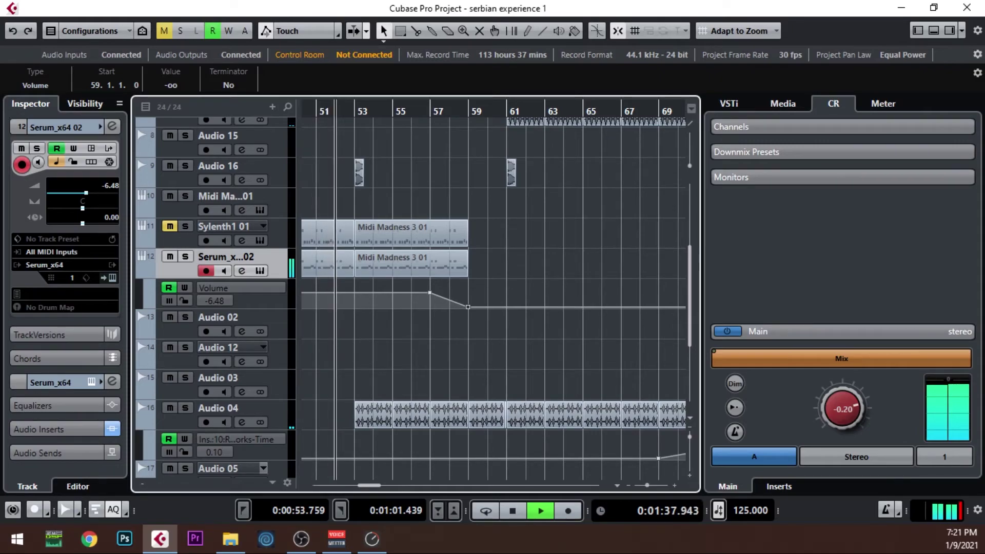
pyautogui.scroll(2, 493, 288)
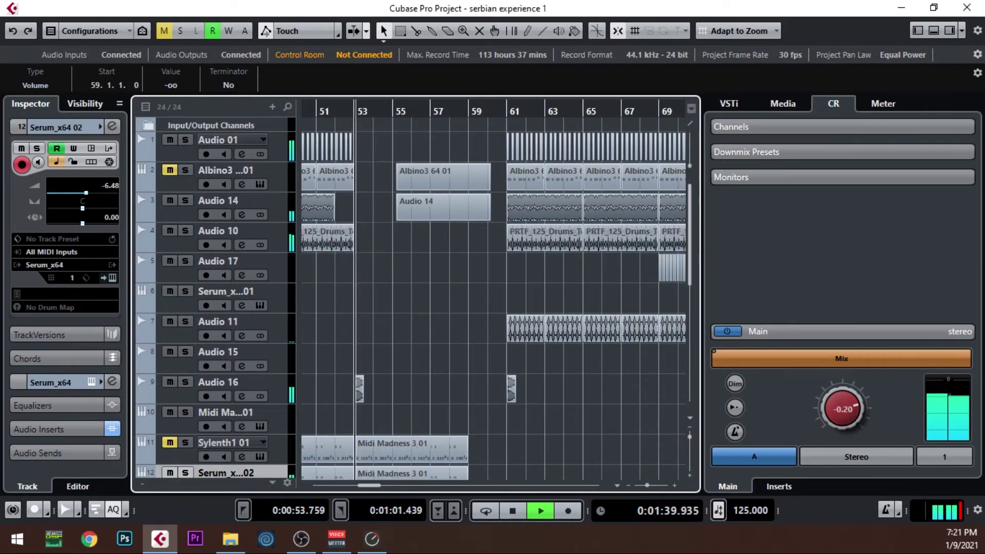
pyautogui.scroll(-4, 410, 298)
pyautogui.press('space')
# Step: Listen to the Serum fade-out from bar 53 past bar 61 and look over the surrounding arrangement
pyautogui.scroll(8, 410, 298)
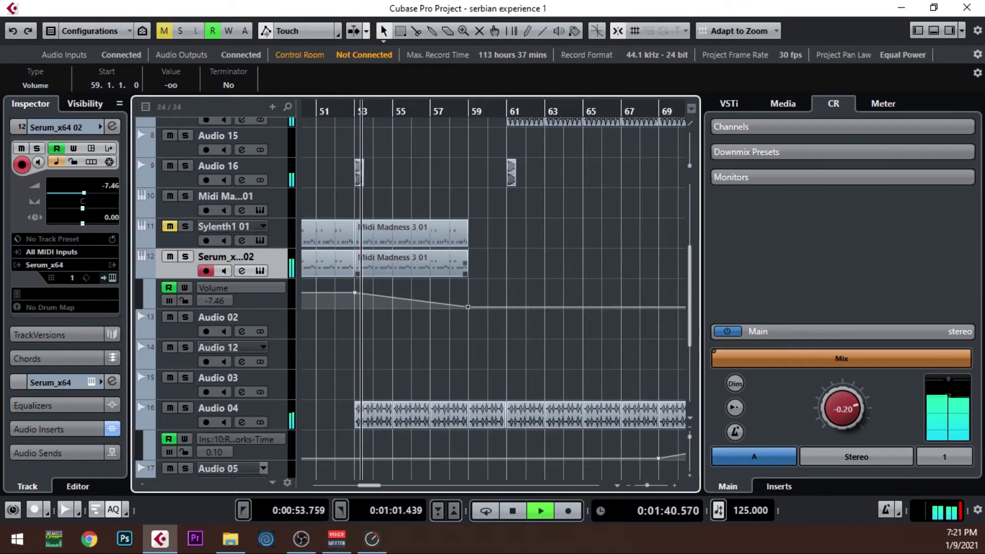
pyautogui.press('g')
pyautogui.press('g')
pyautogui.scroll(5, 493, 287)
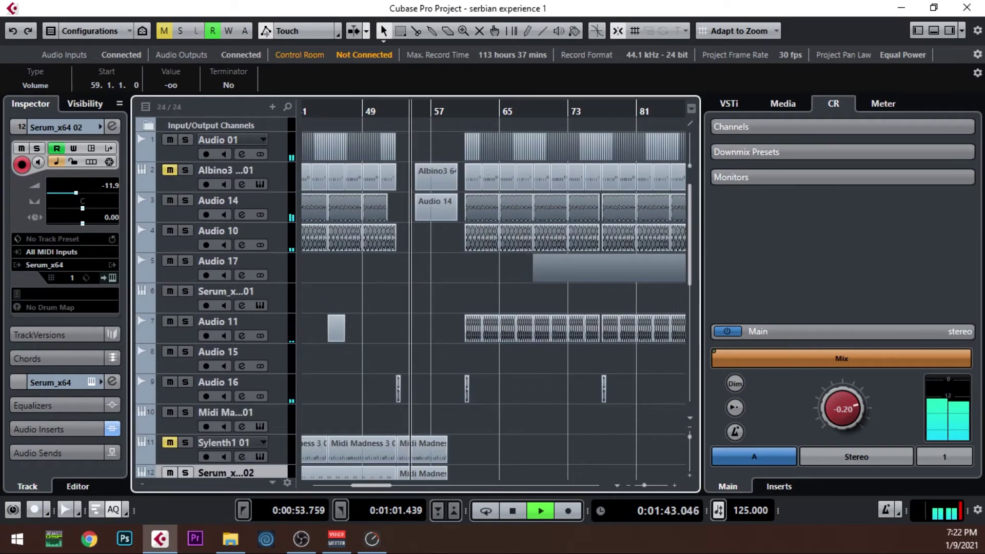
pyautogui.scroll(-5, 492, 288)
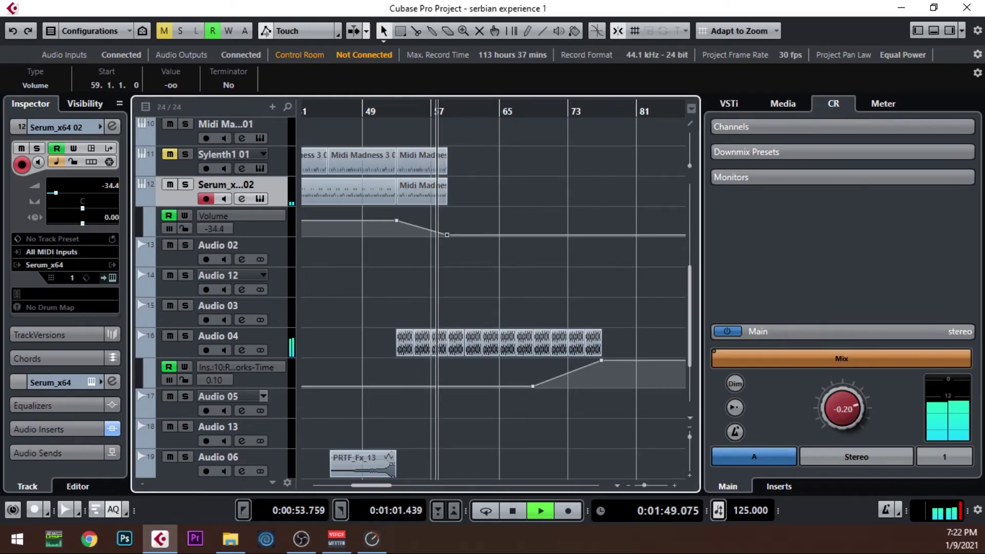
pyautogui.press('h')
pyautogui.press('h')
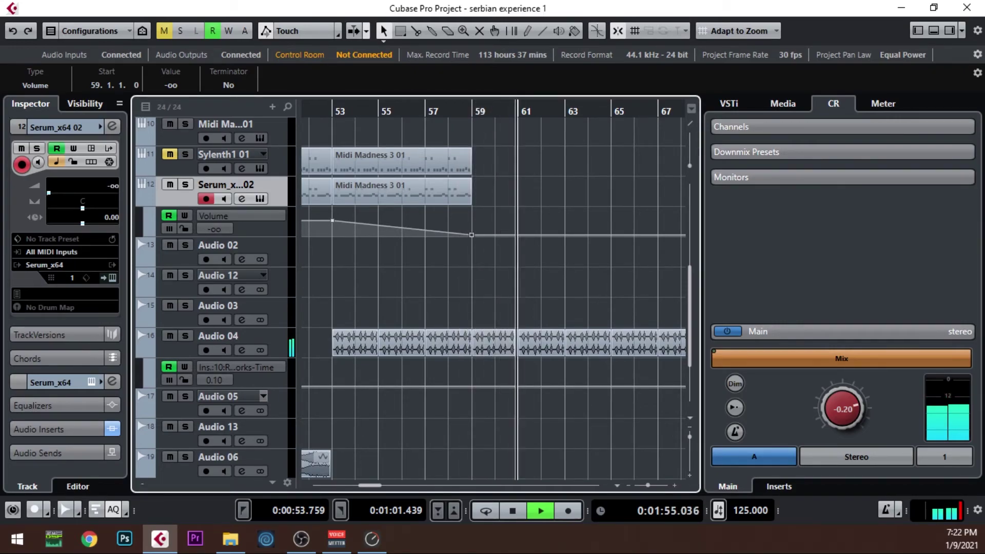
pyautogui.press('g')
pyautogui.press('g')
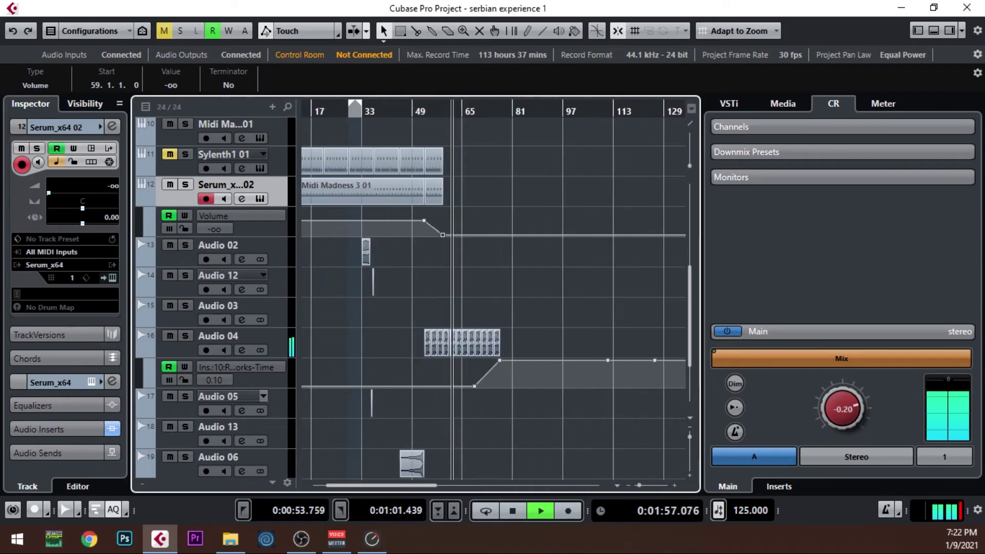
pyautogui.scroll(-4, 482, 208)
pyautogui.scroll(10, 481, 209)
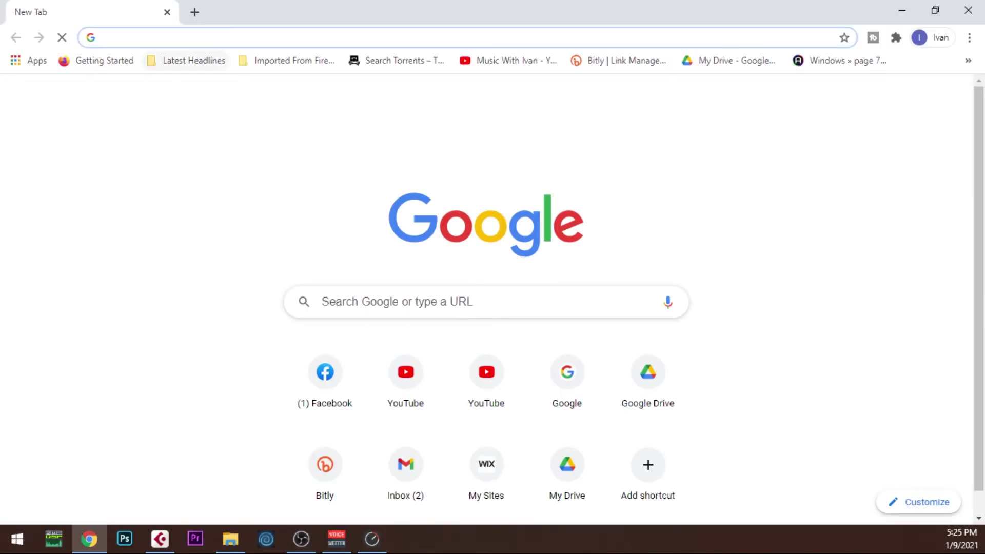
# Step: Switch to Chrome and open the website g-sonique.com
pyautogui.write('G-SO')
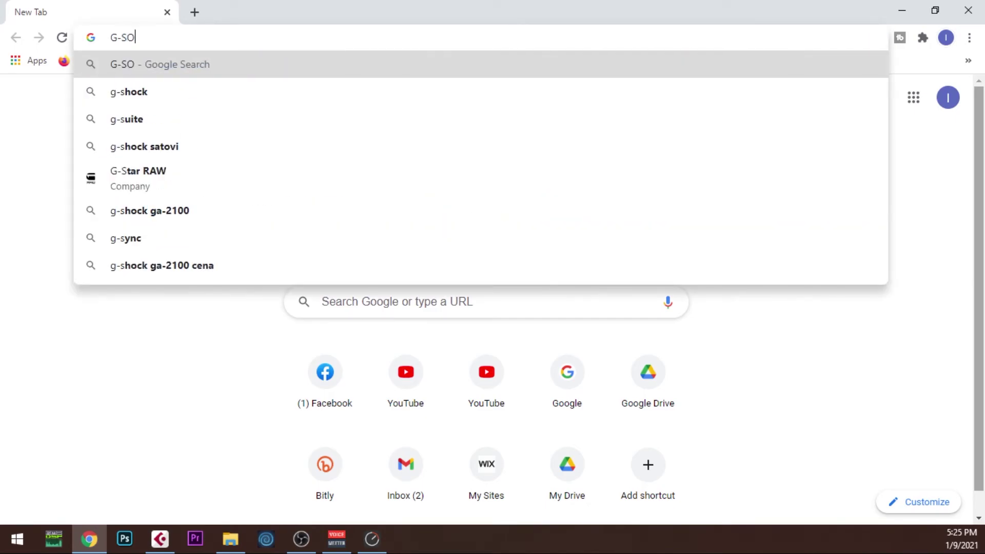
pyautogui.write('NIQUE,.COM')
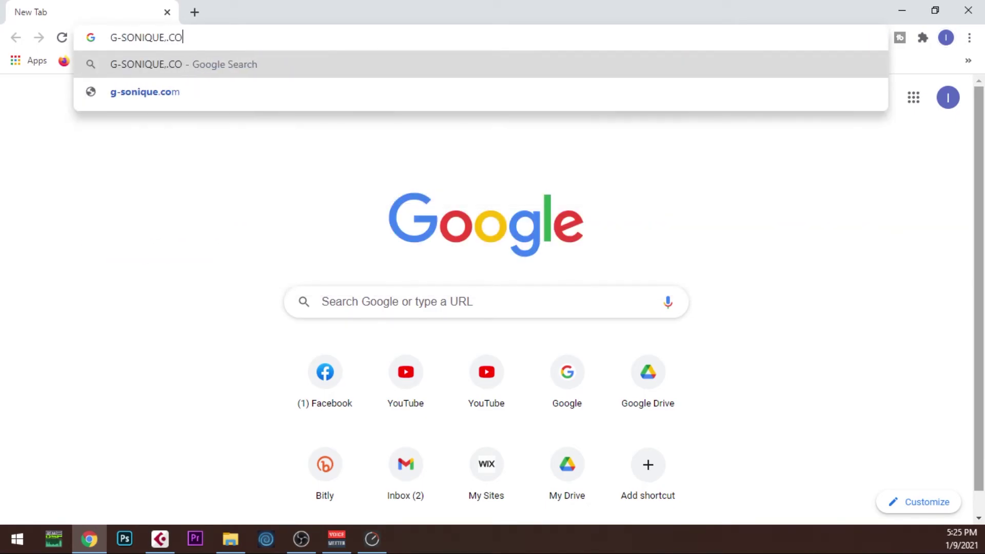
pyautogui.press('Return')
pyautogui.press('Tab')
pyautogui.click(164, 251)
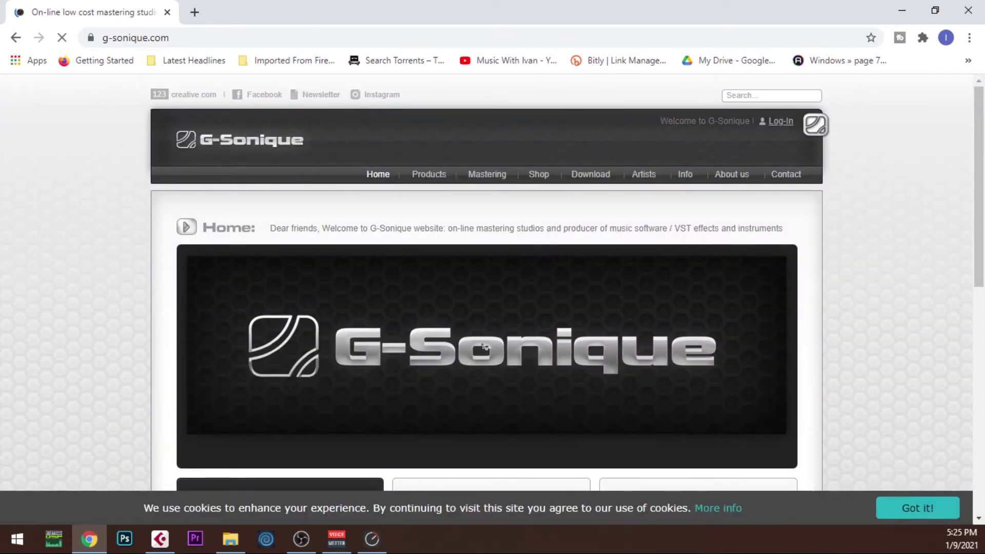
# Step: Look over the G-Sonique product categories and the testimonials on the Artists page
pyautogui.click(429, 174)
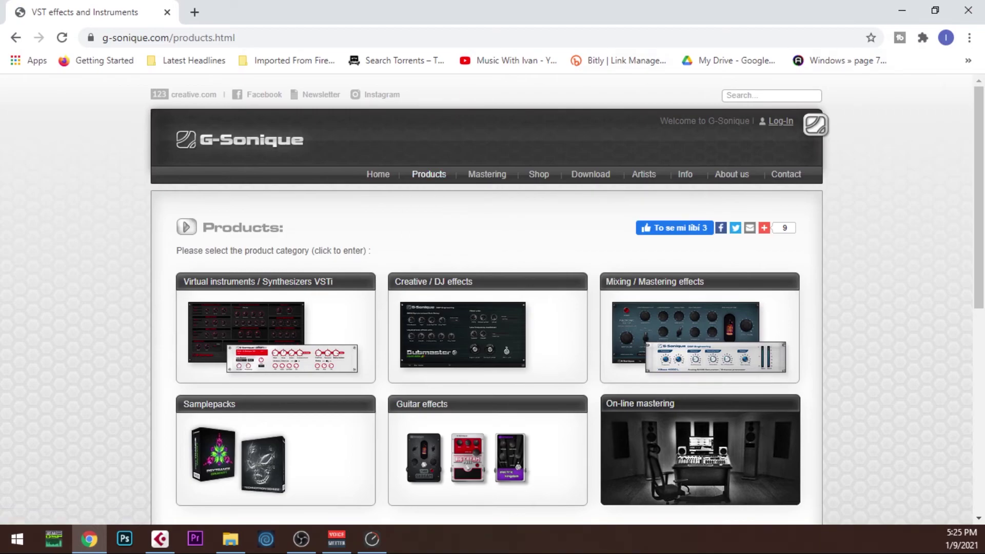
pyautogui.moveTo(429, 174)
pyautogui.scroll(-6, 487, 333)
pyautogui.scroll(6, 487, 333)
pyautogui.moveTo(590, 174)
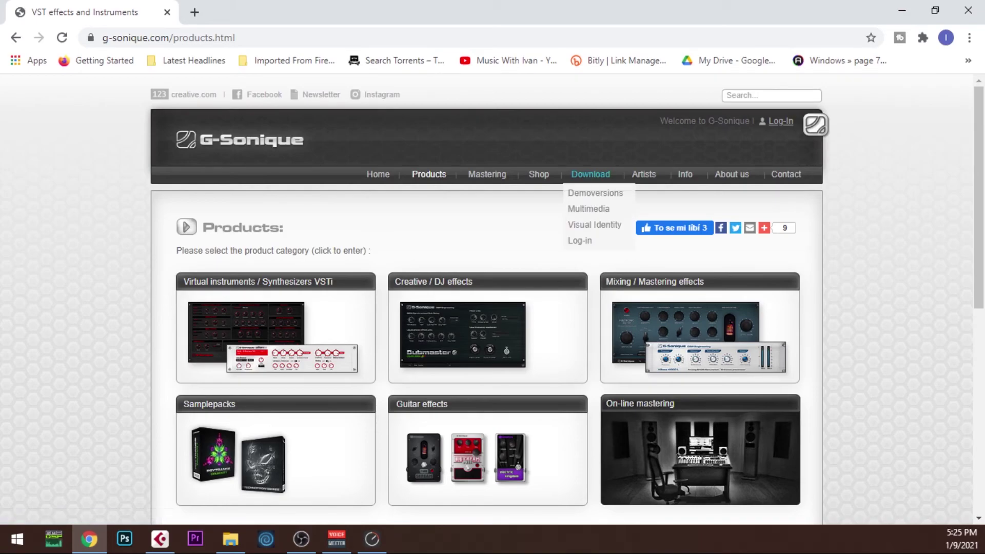
pyautogui.click(644, 174)
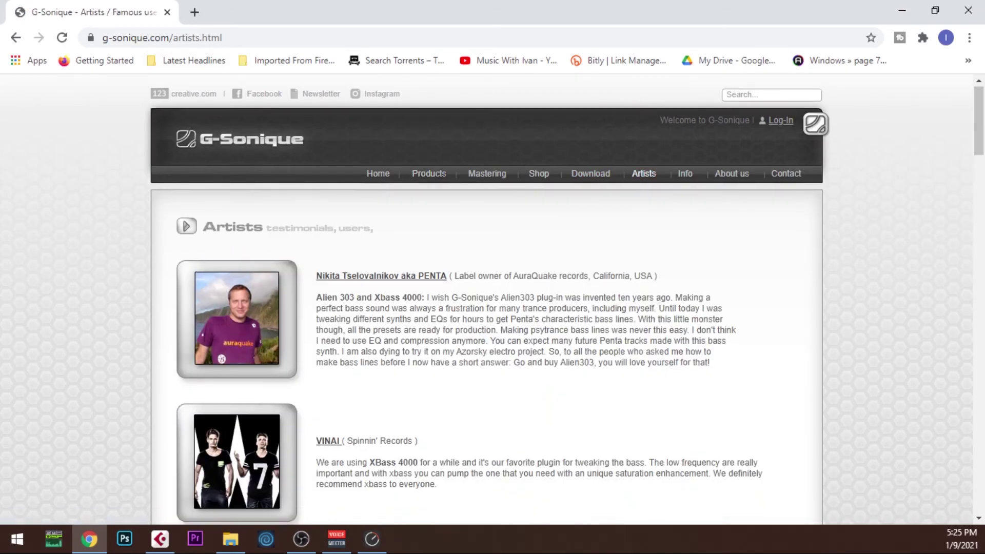
pyautogui.scroll(-7, 487, 298)
pyautogui.scroll(10, 487, 298)
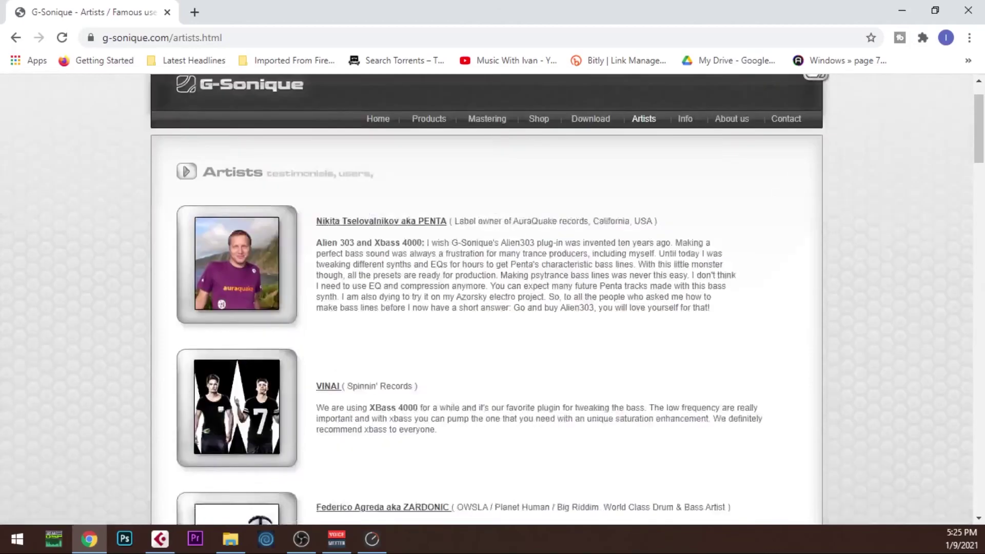
# Step: Return to the product categories, open Virtual instruments / Synthesizers VSTi and browse the listed plug-ins down to FM WAVE XR7
pyautogui.click(429, 174)
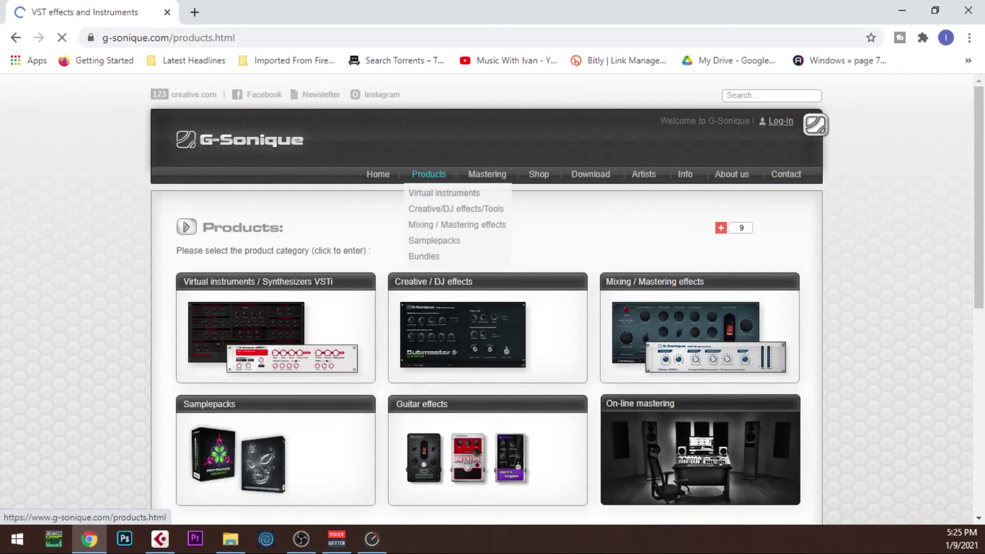
pyautogui.scroll(-4, 487, 298)
pyautogui.scroll(3, 487, 298)
pyautogui.click(276, 256)
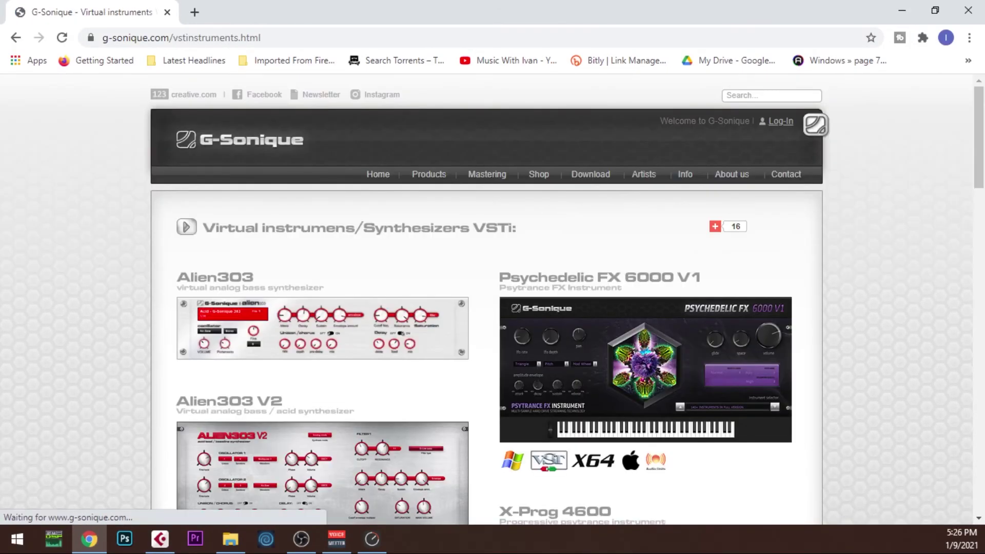
pyautogui.scroll(-2, 488, 297)
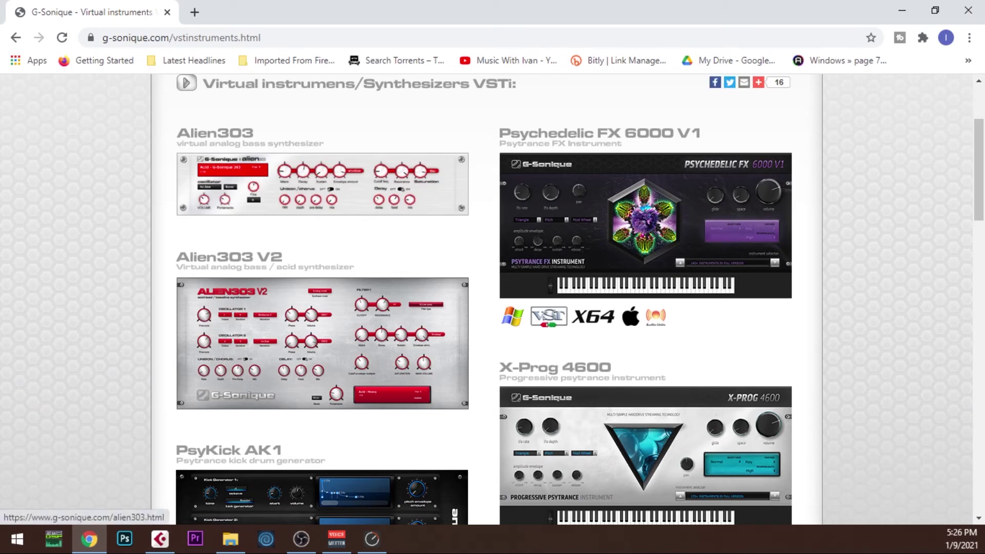
pyautogui.scroll(-6, 322, 308)
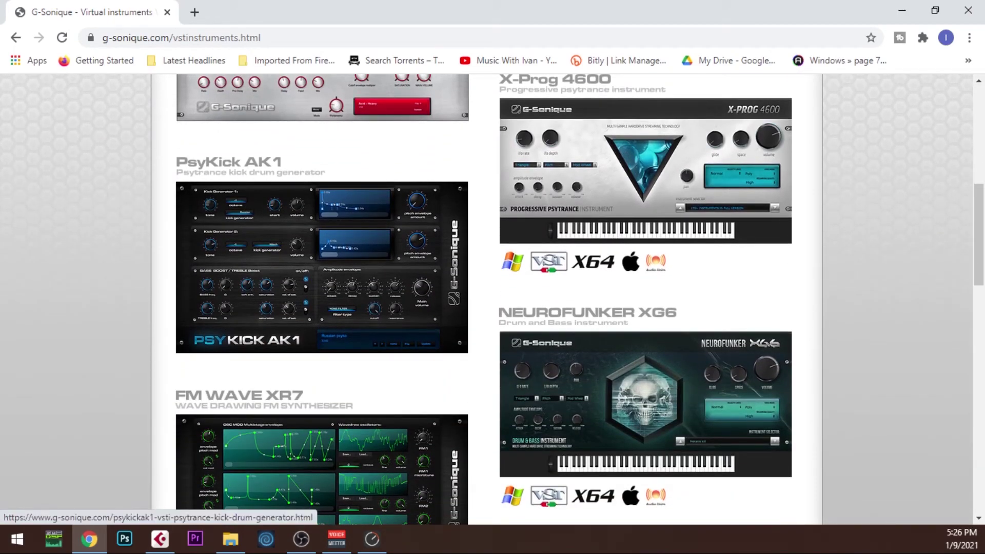
pyautogui.scroll(-2, 322, 307)
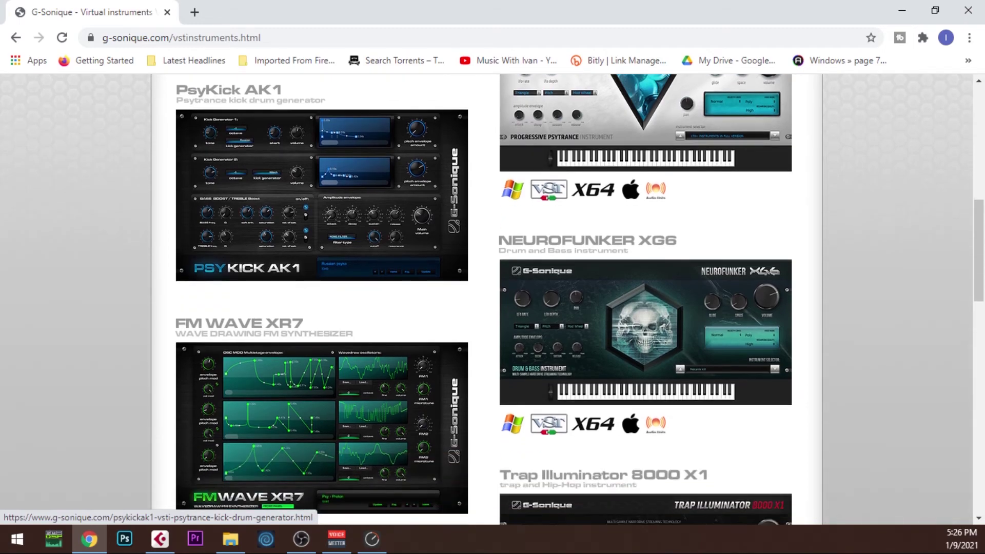
pyautogui.scroll(-3, 322, 246)
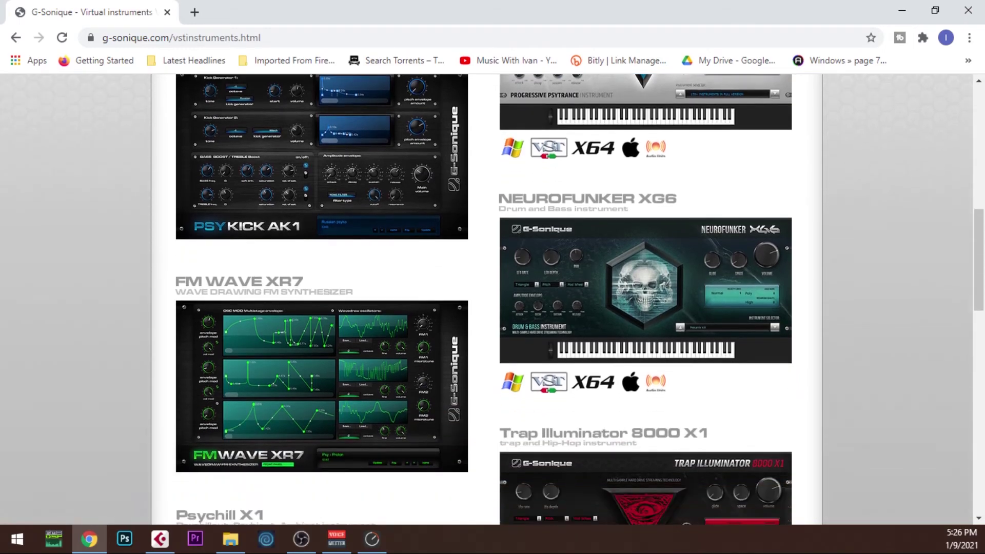
# Step: Open the FM WAVE XR7 product page and examine the synthesizer's front and back panels
pyautogui.click(322, 247)
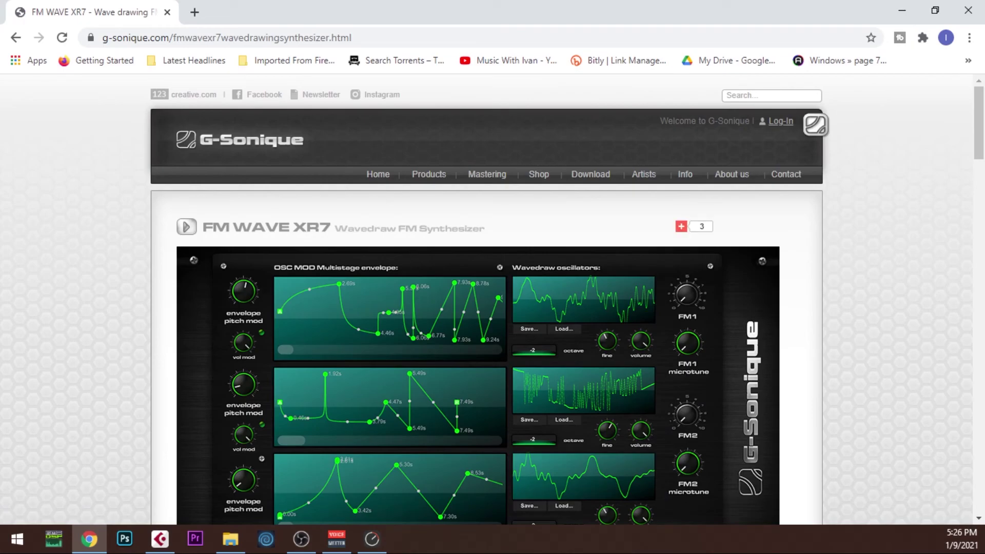
pyautogui.scroll(-9, 477, 308)
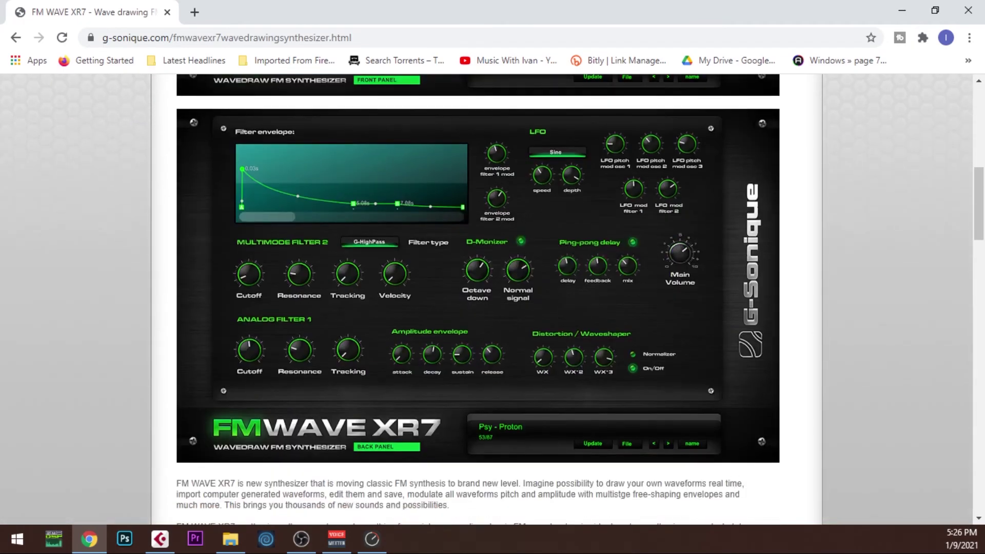
pyautogui.scroll(10, 478, 308)
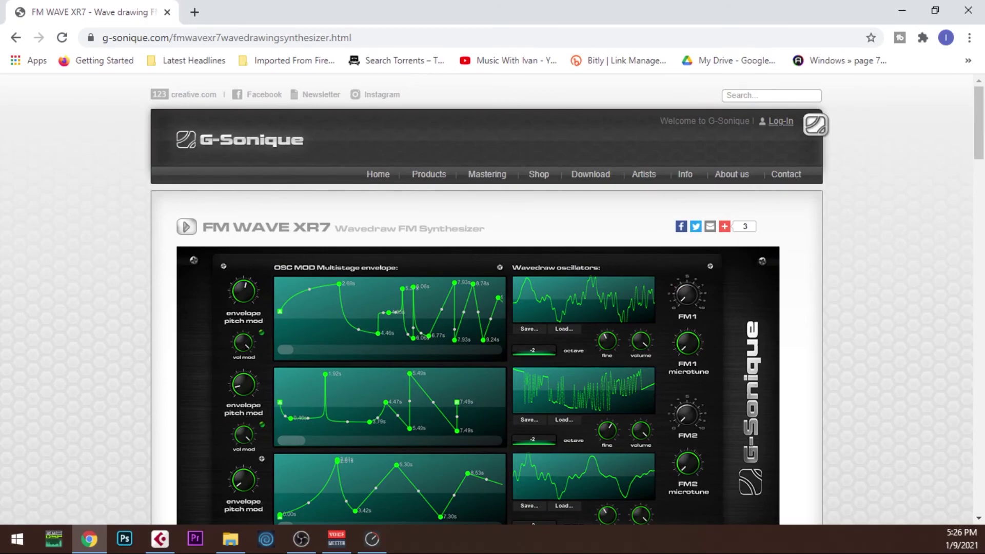
pyautogui.scroll(-3, 477, 308)
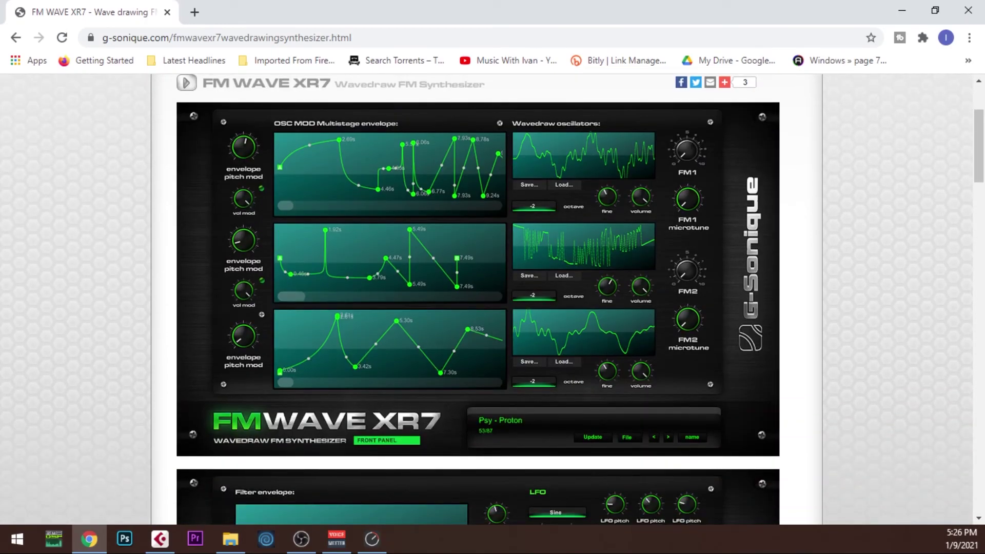
pyautogui.scroll(3, 477, 308)
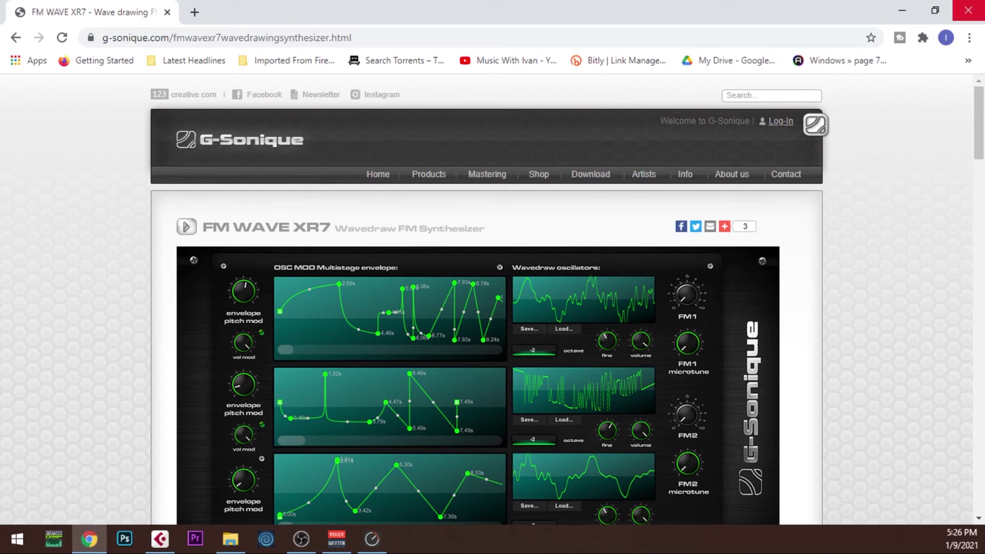